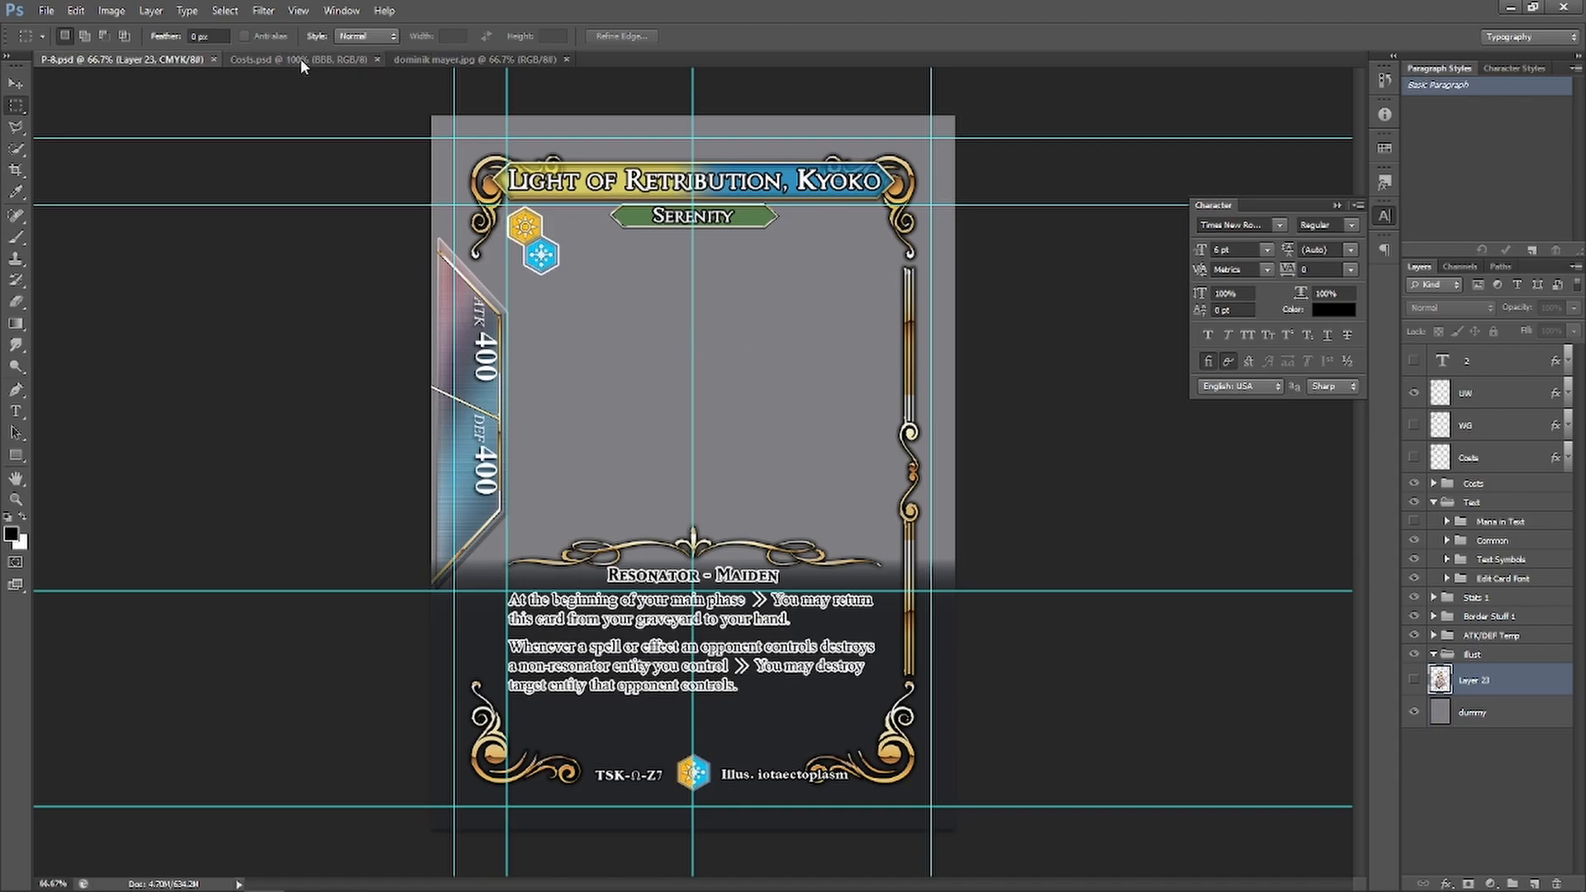
# Check the cost icons in Costs.psd, then retype the Serenity archetype text as Arcane
pyautogui.click(308, 59)
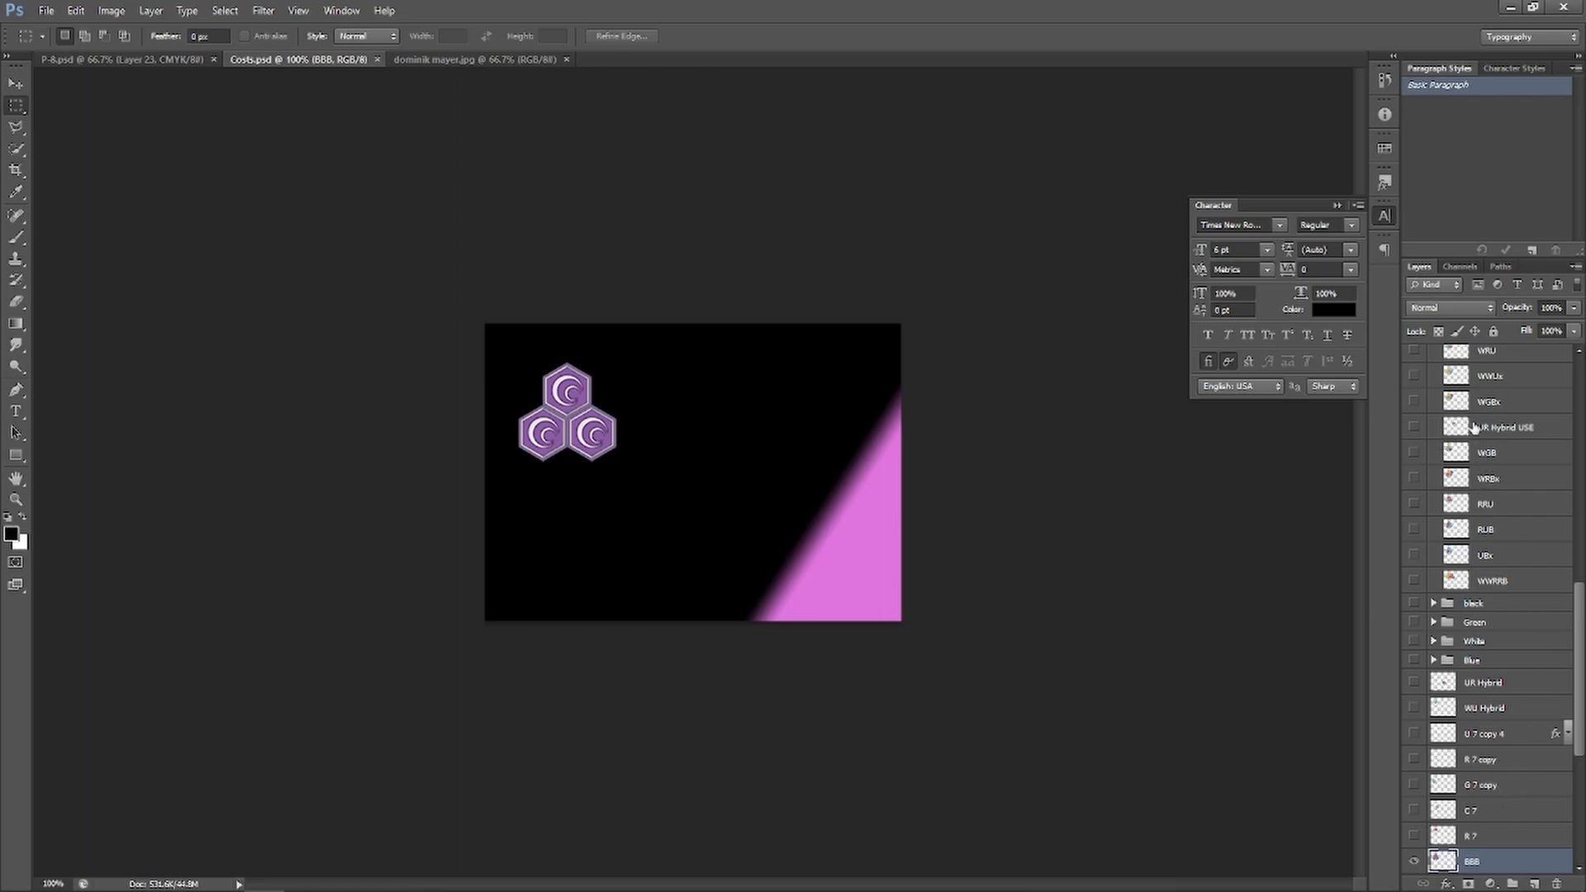
pyautogui.click(114, 59)
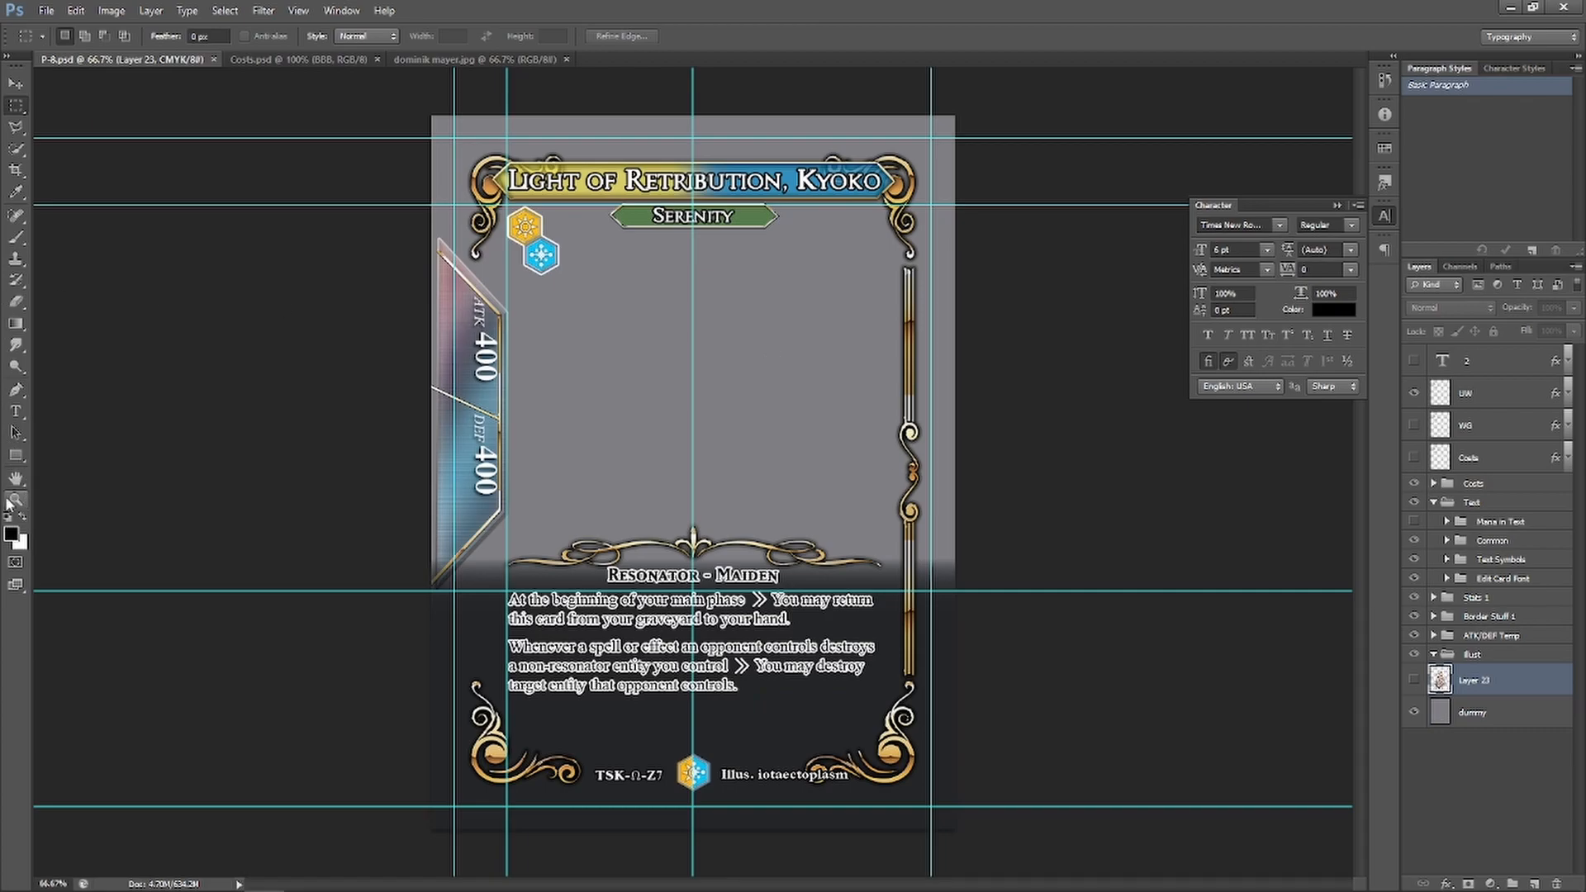
pyautogui.click(18, 415)
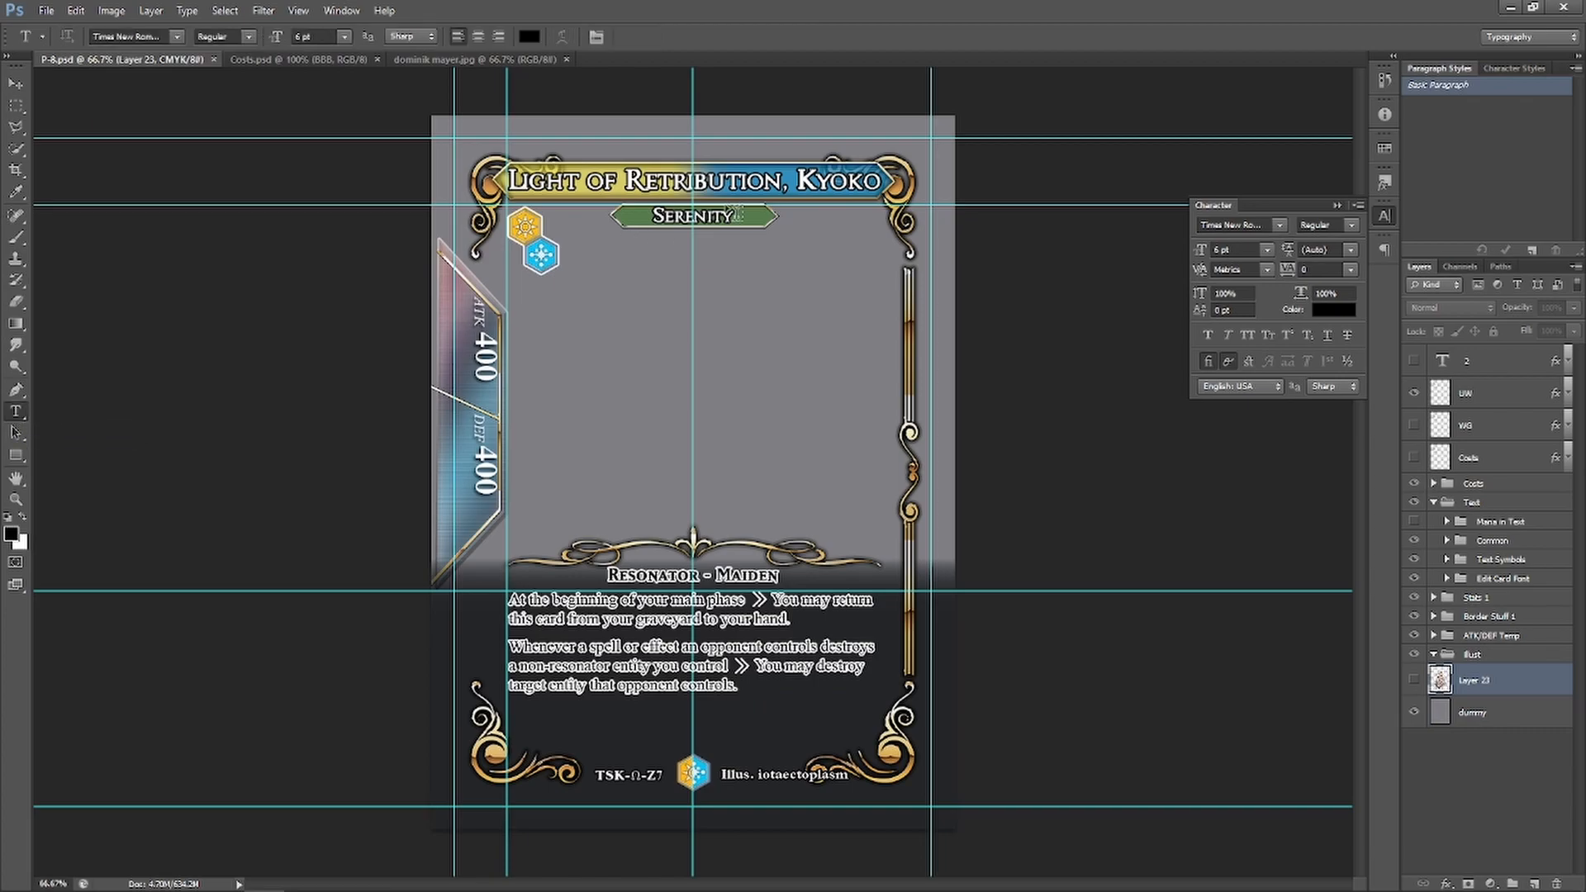
pyautogui.click(720, 214)
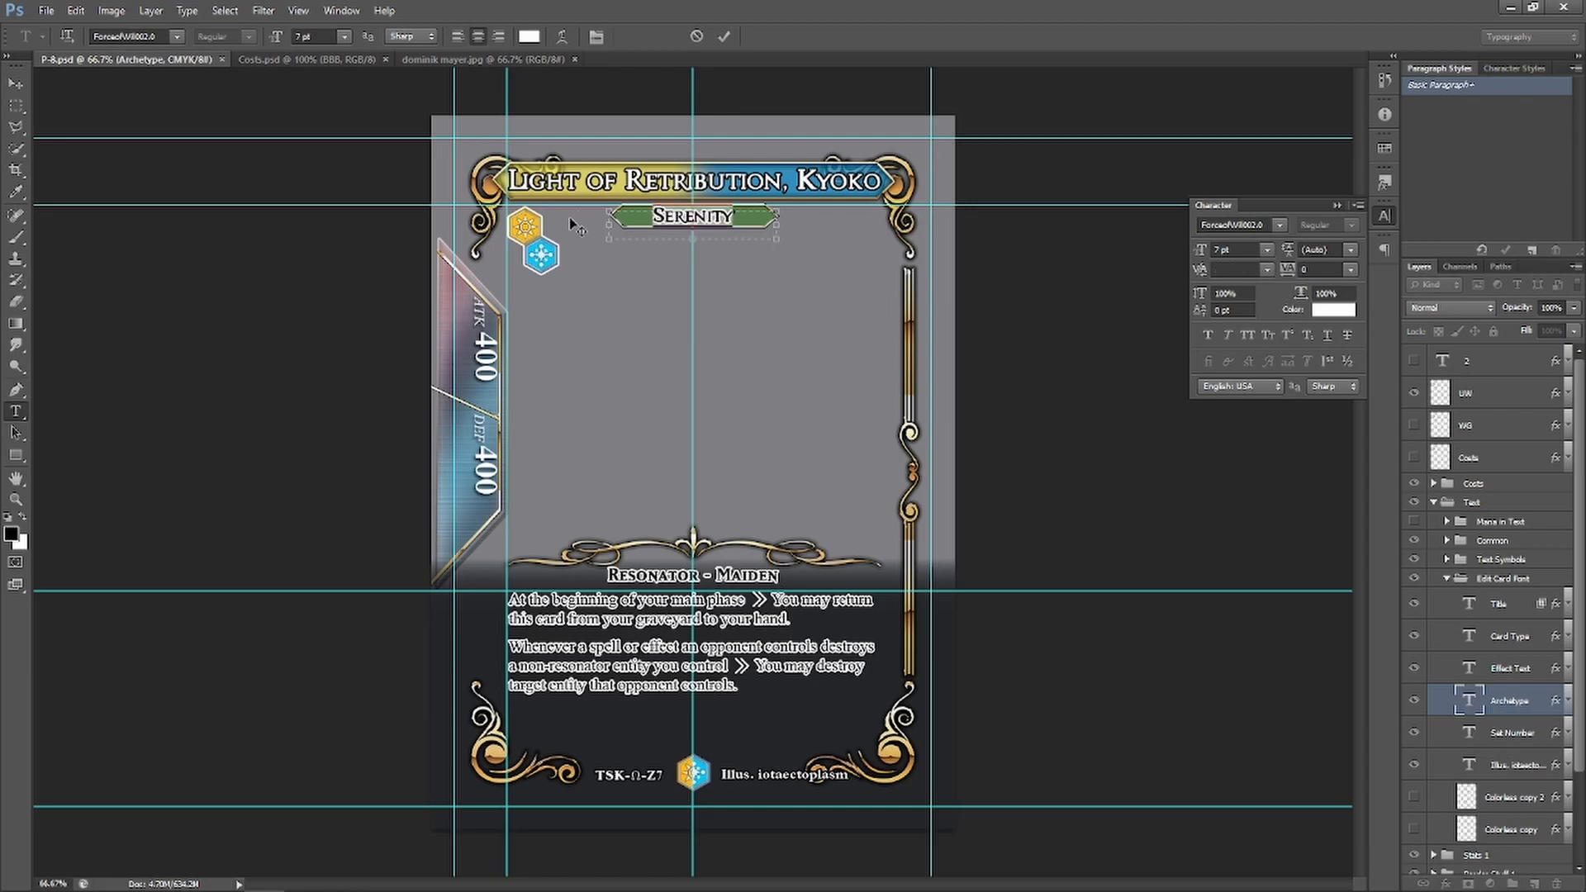
pyautogui.write('Arcane')
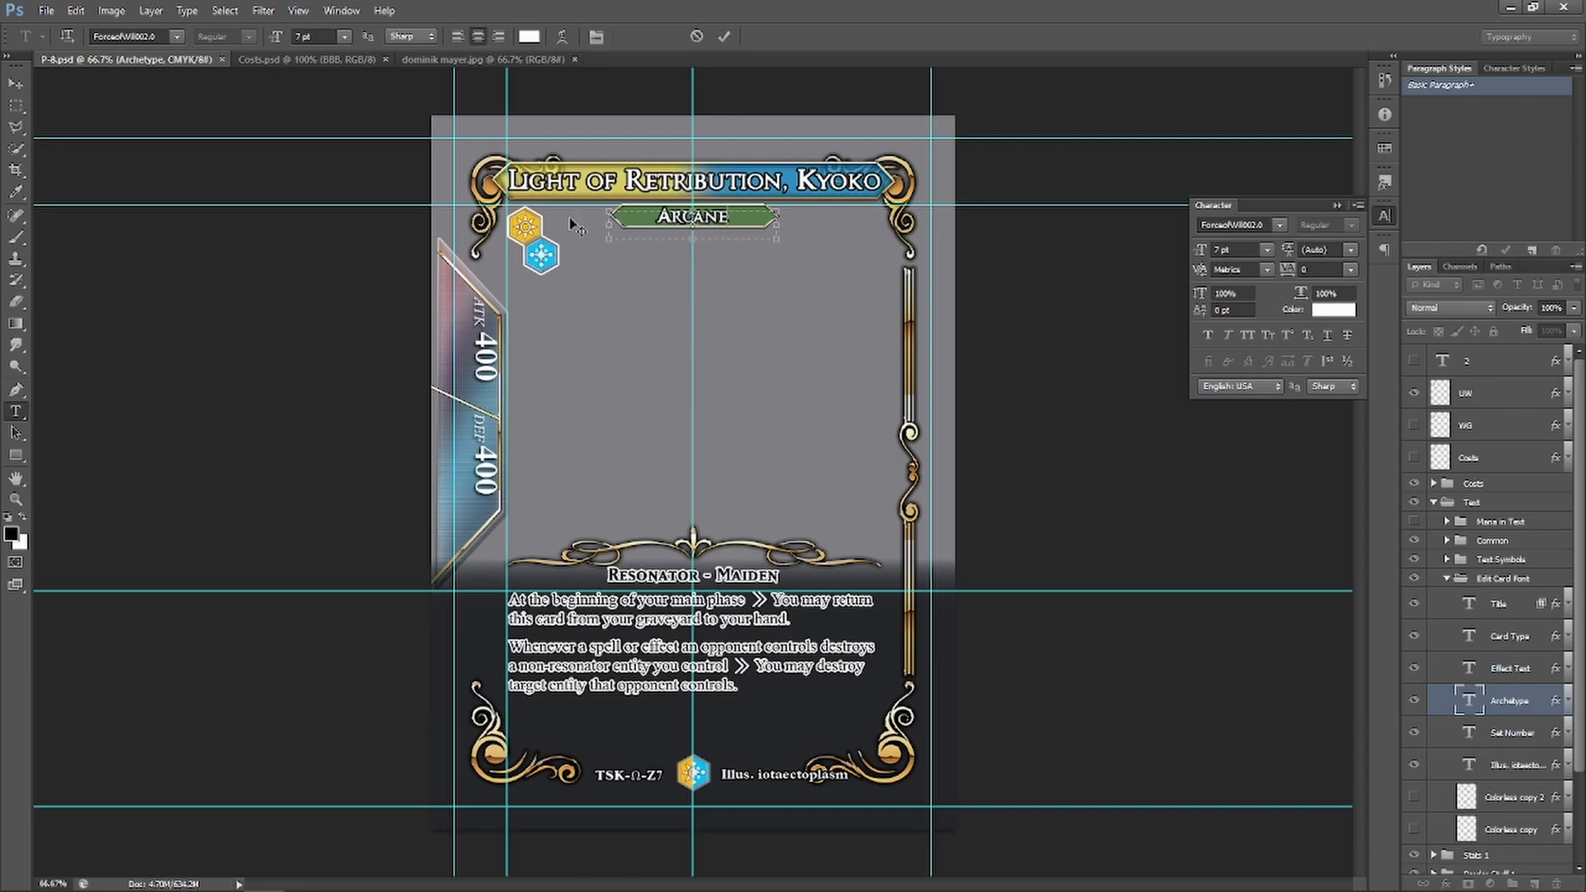
pyautogui.moveTo(292, 887)
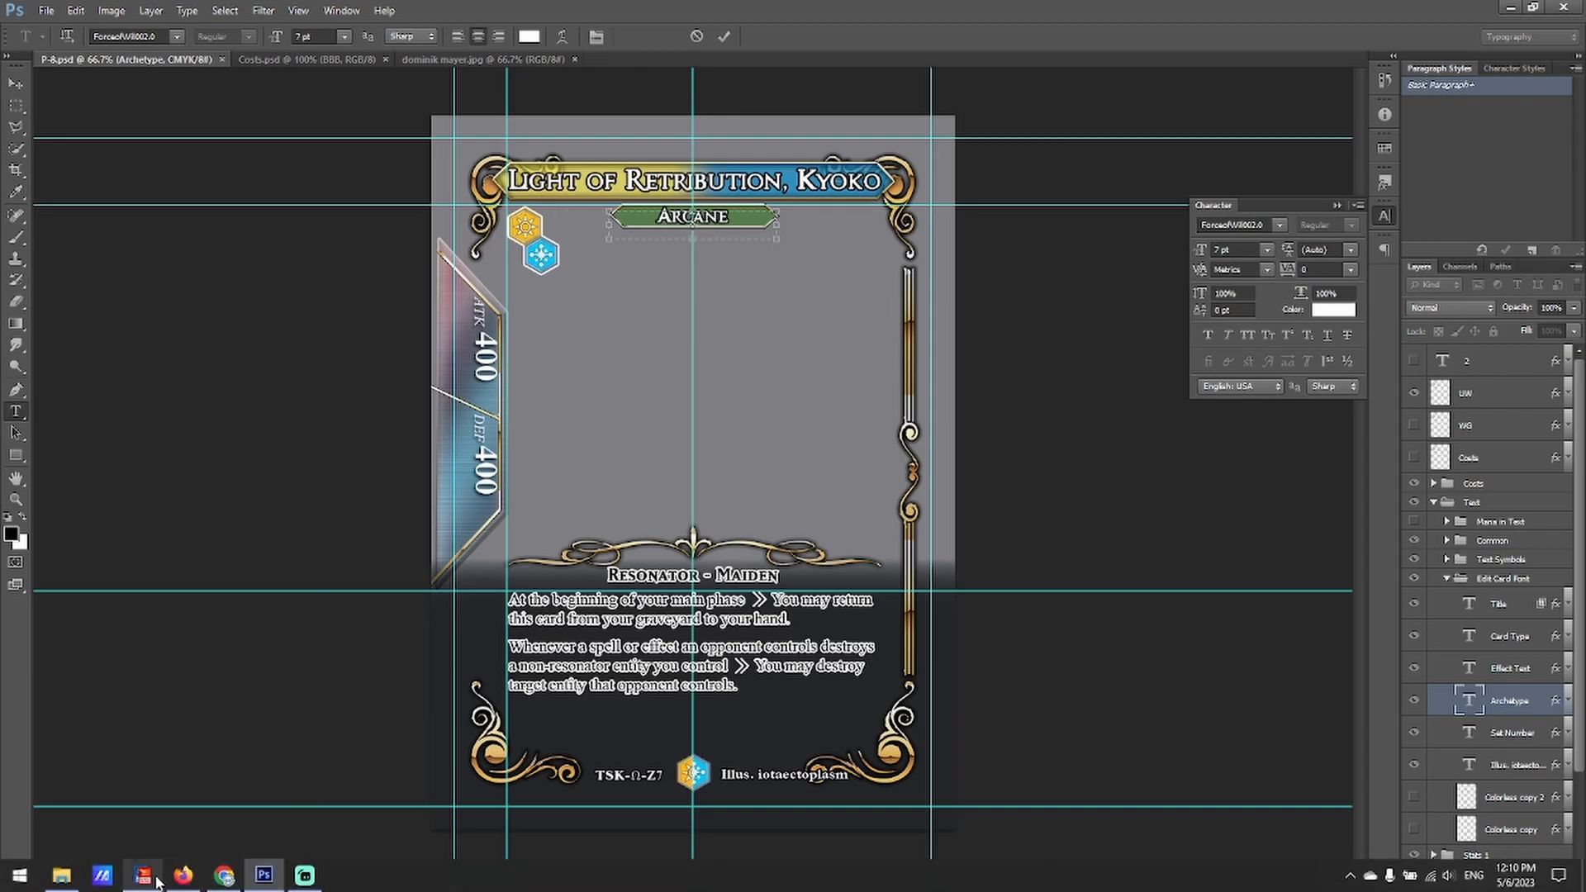
pyautogui.moveTo(152, 880)
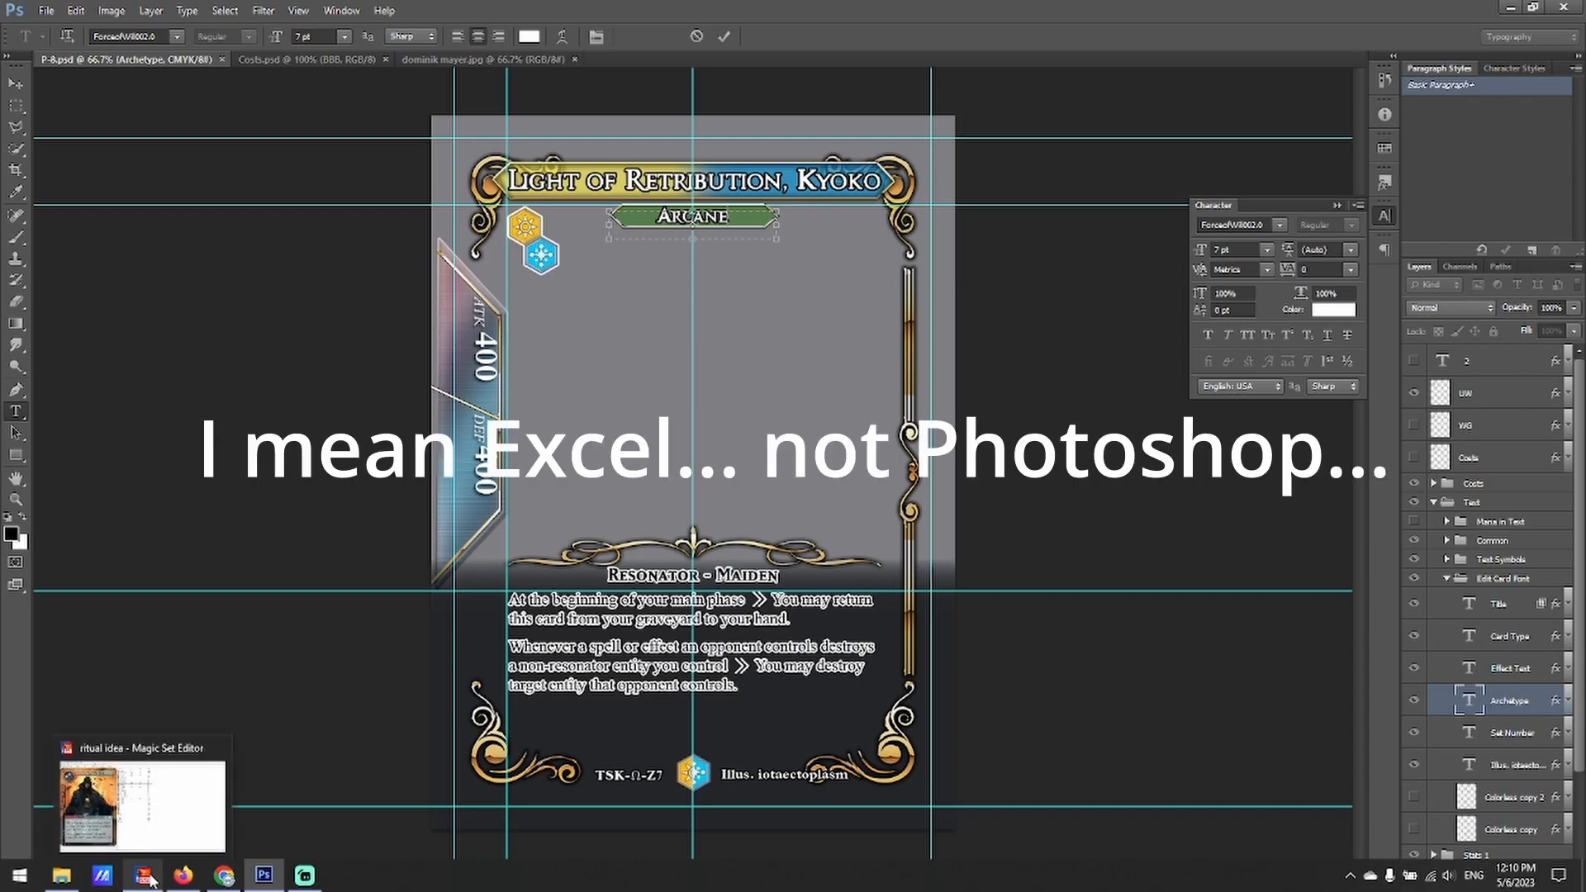
pyautogui.click(151, 882)
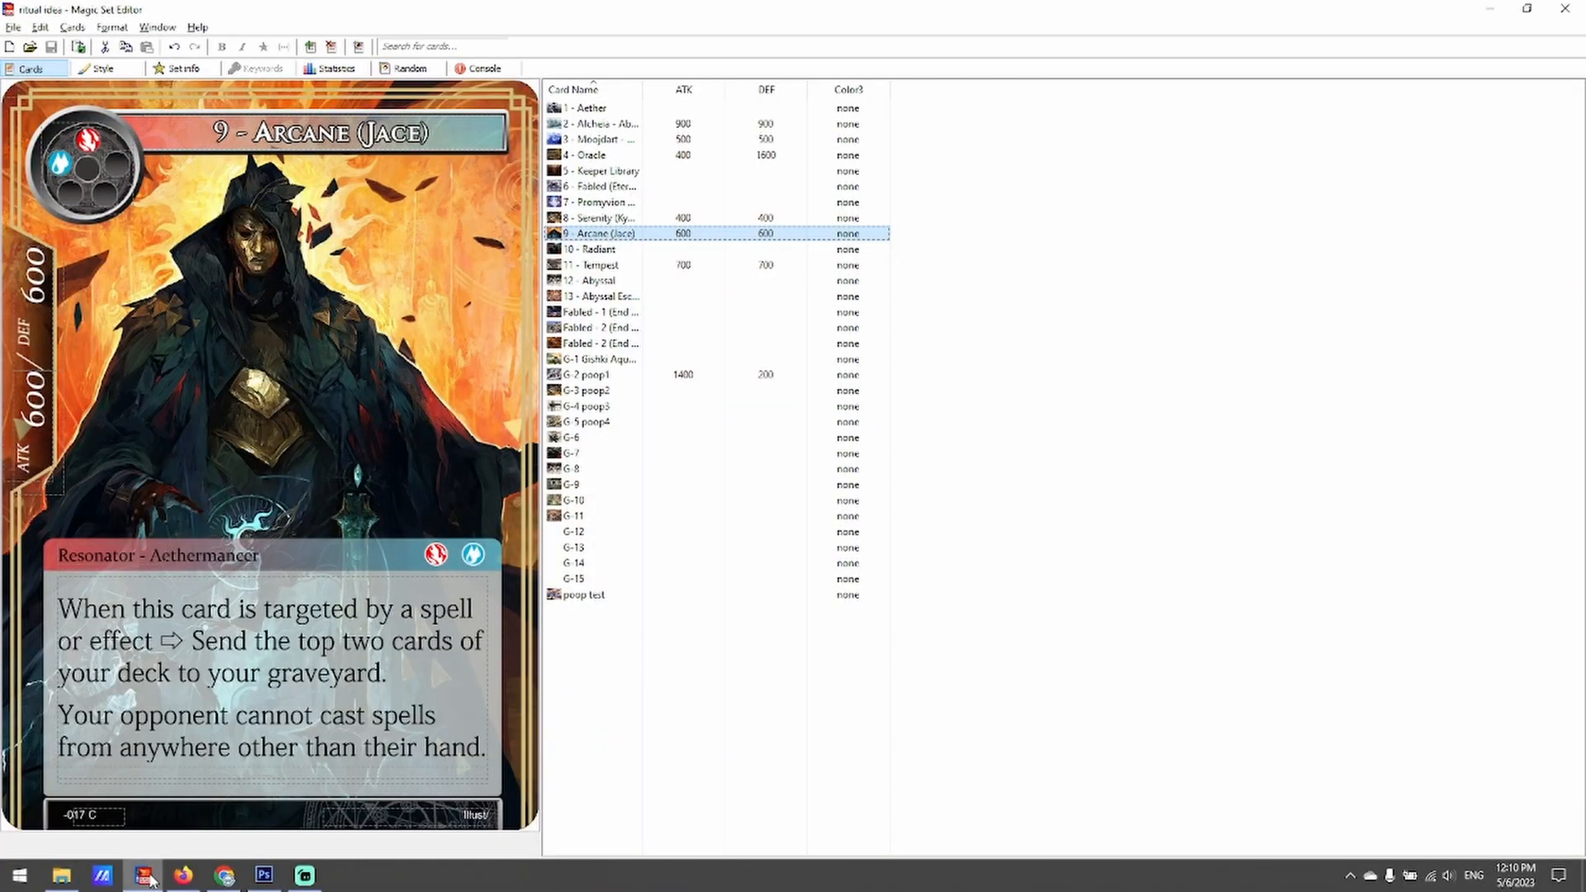
pyautogui.click(151, 882)
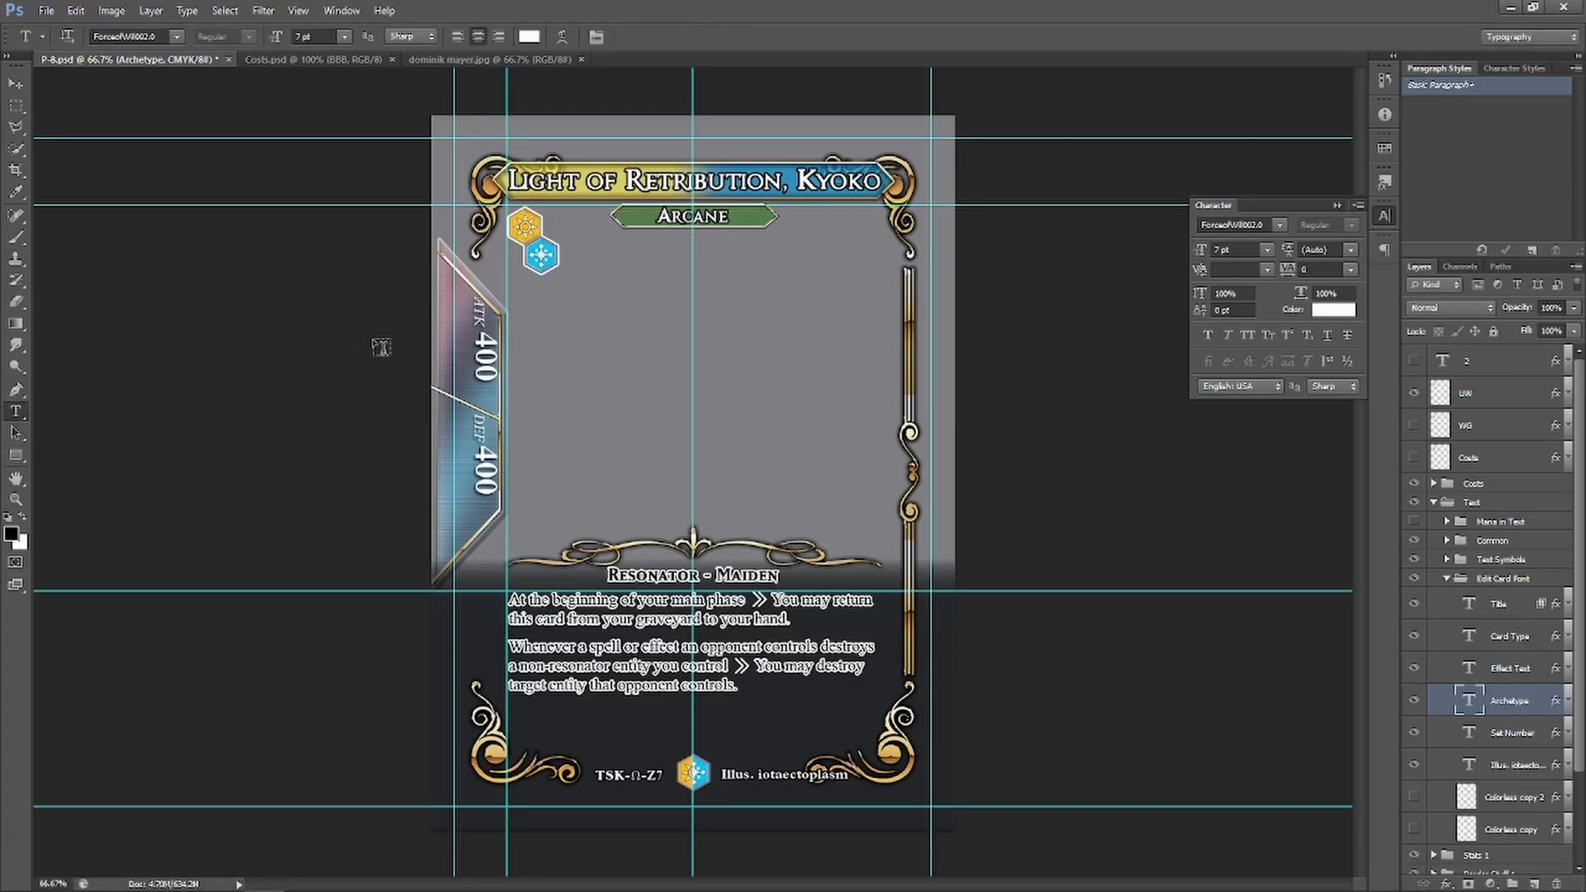
# Change the ATK and DEF values from 400 to 600
pyautogui.click(473, 338)
pyautogui.press('Delete')
pyautogui.write('6')
pyautogui.click(16, 433)
pyautogui.click(16, 411)
pyautogui.click(487, 460)
pyautogui.press('Delete')
pyautogui.write('6')
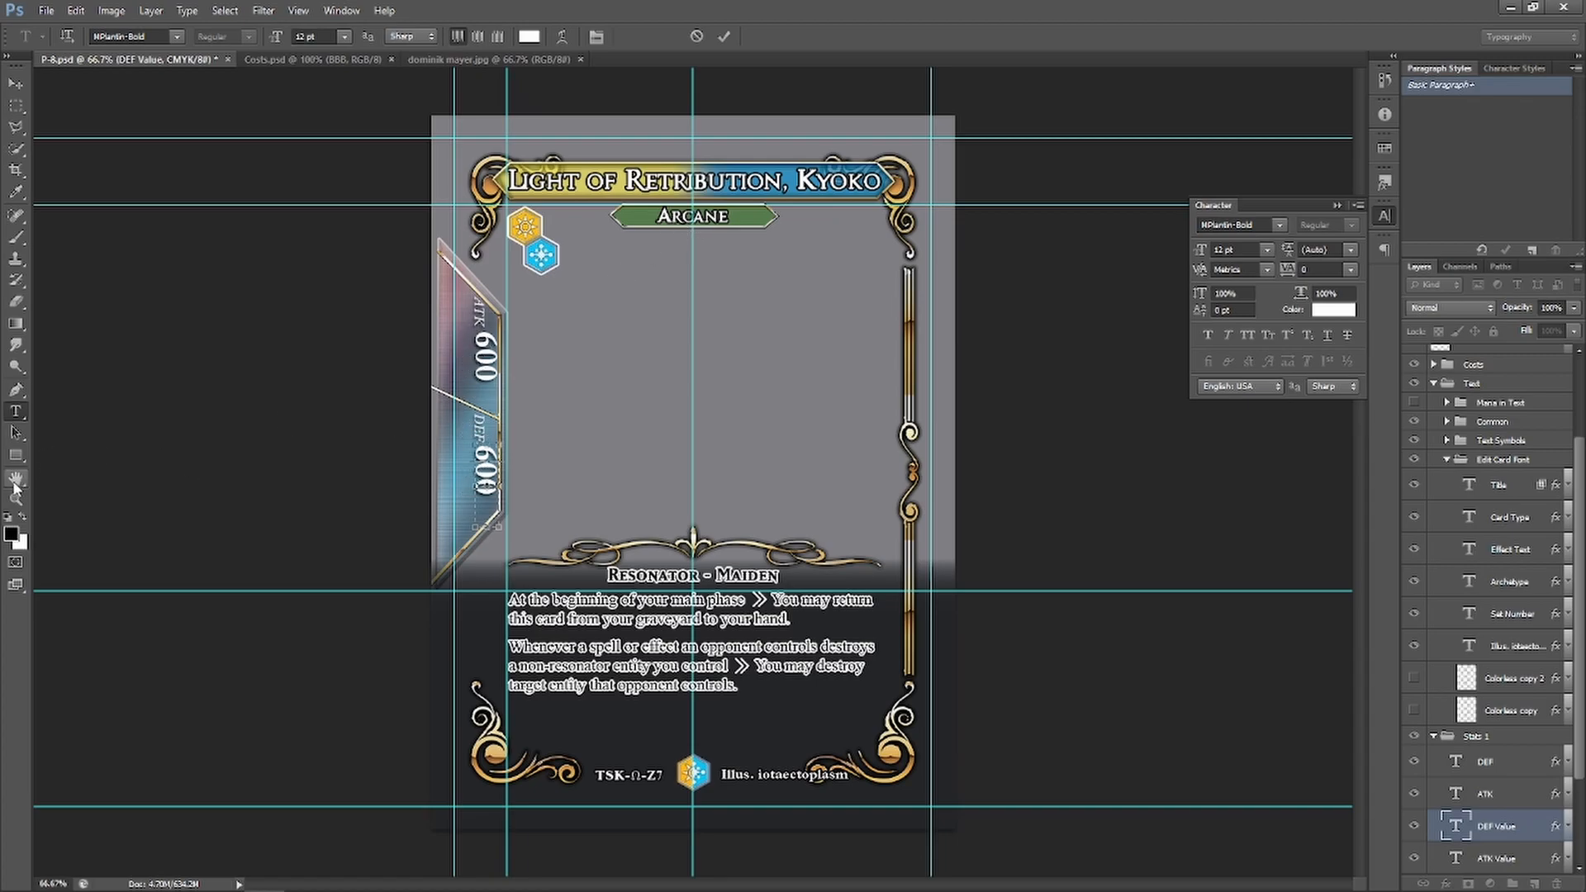
pyautogui.hotkey('ctrl', 'Return')
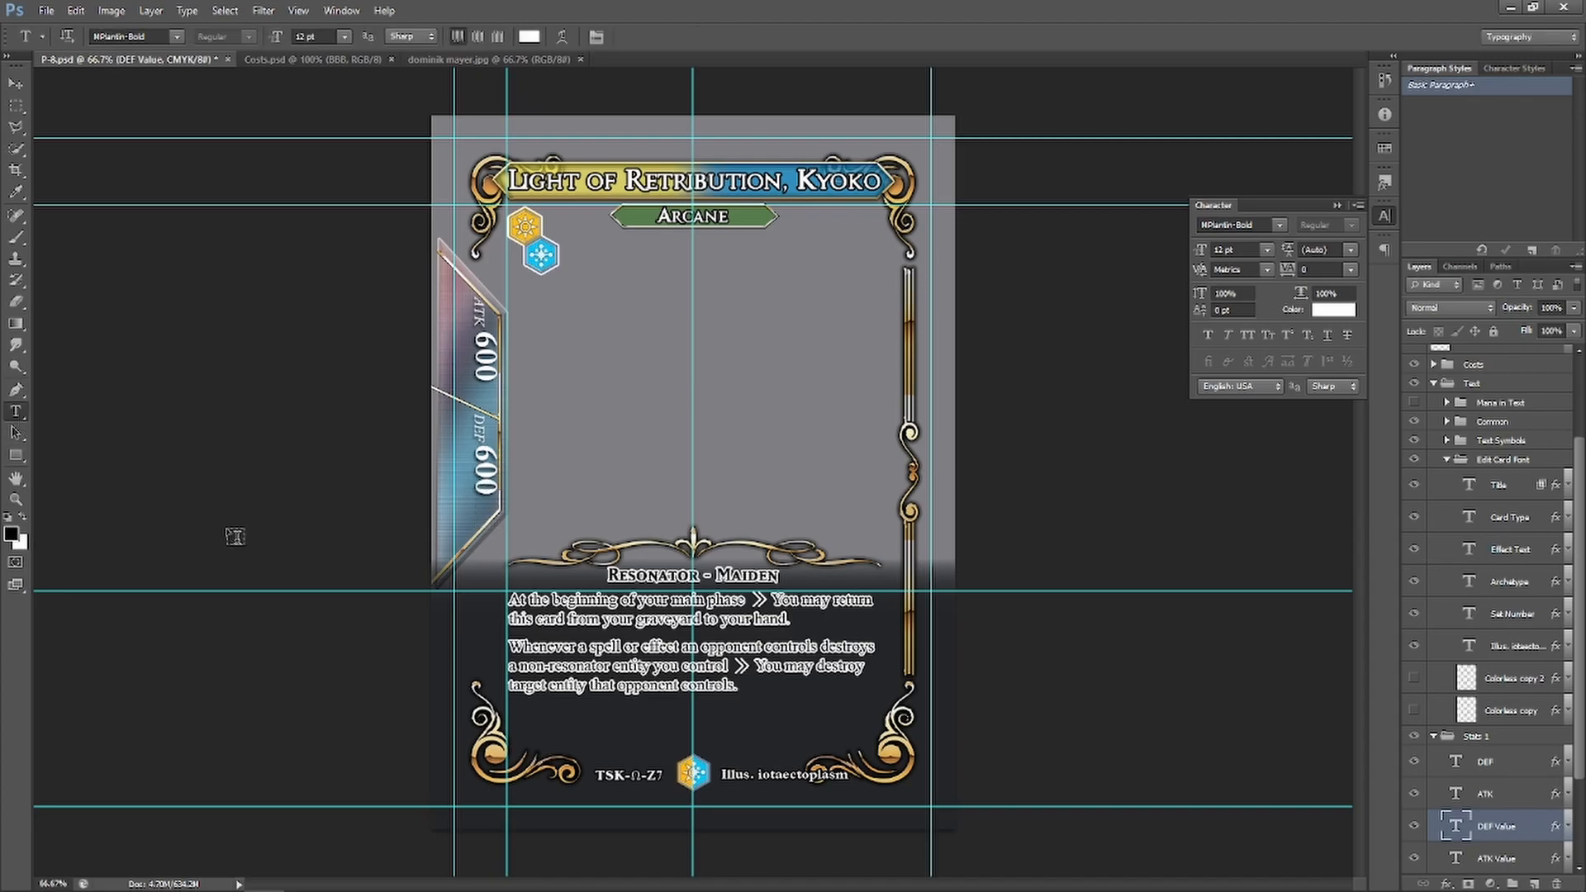
# Change the set number to TSK-Ω-Z8 and replace the illustrator credit with the new artist's name
pyautogui.click(641, 770)
pyautogui.press('Delete')
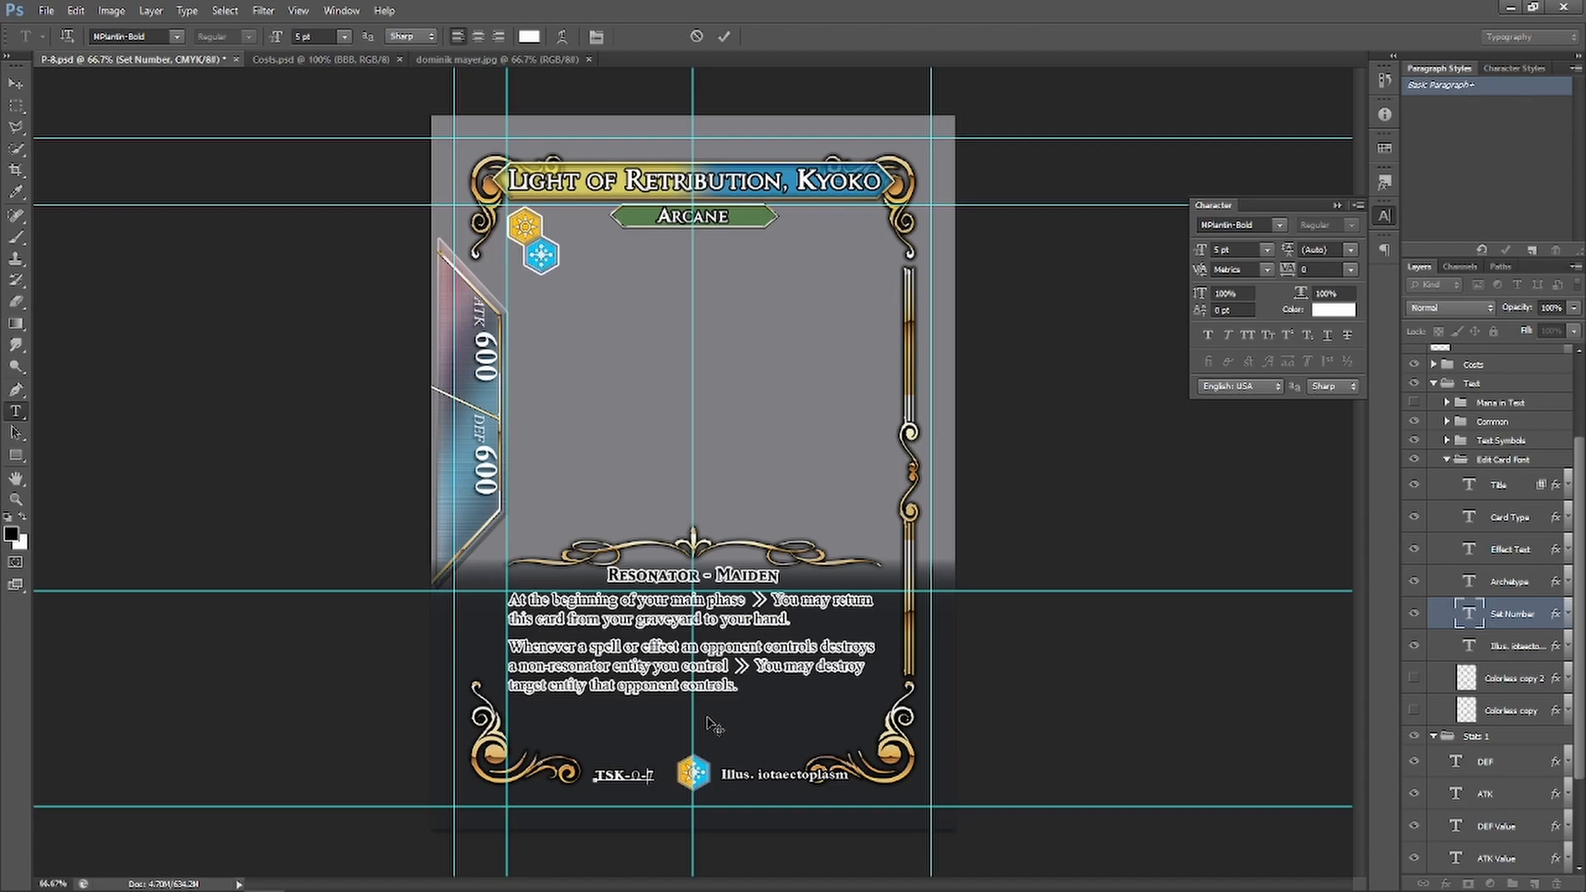
pyautogui.write('Z8')
pyautogui.click(15, 411)
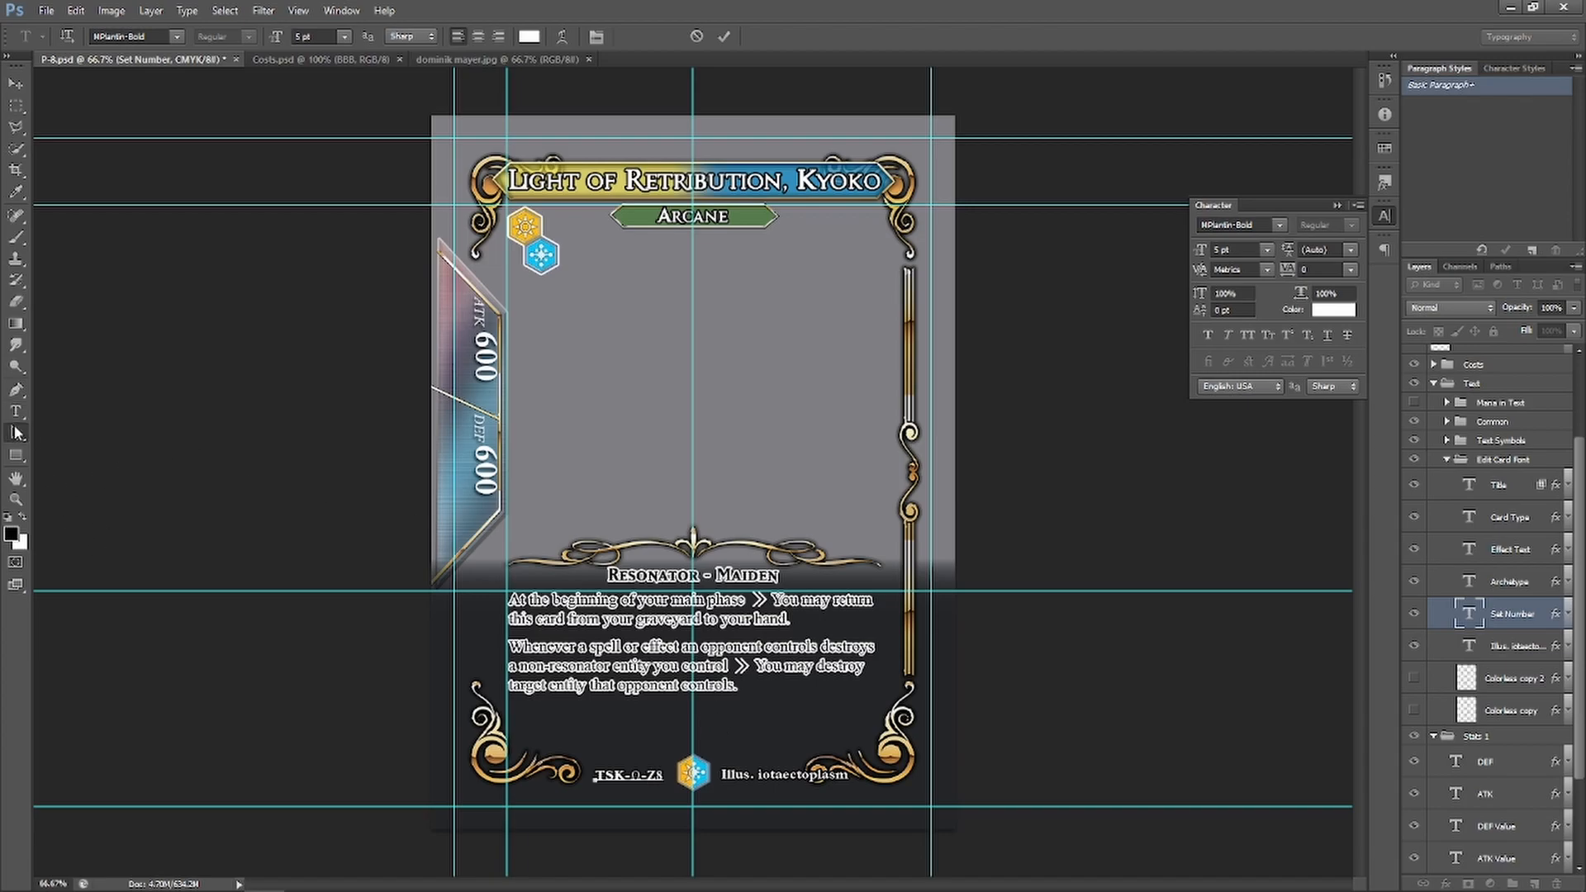
pyautogui.click(774, 774)
pyautogui.moveTo(757, 774); pyautogui.dragTo(883, 780)
pyautogui.write('D')
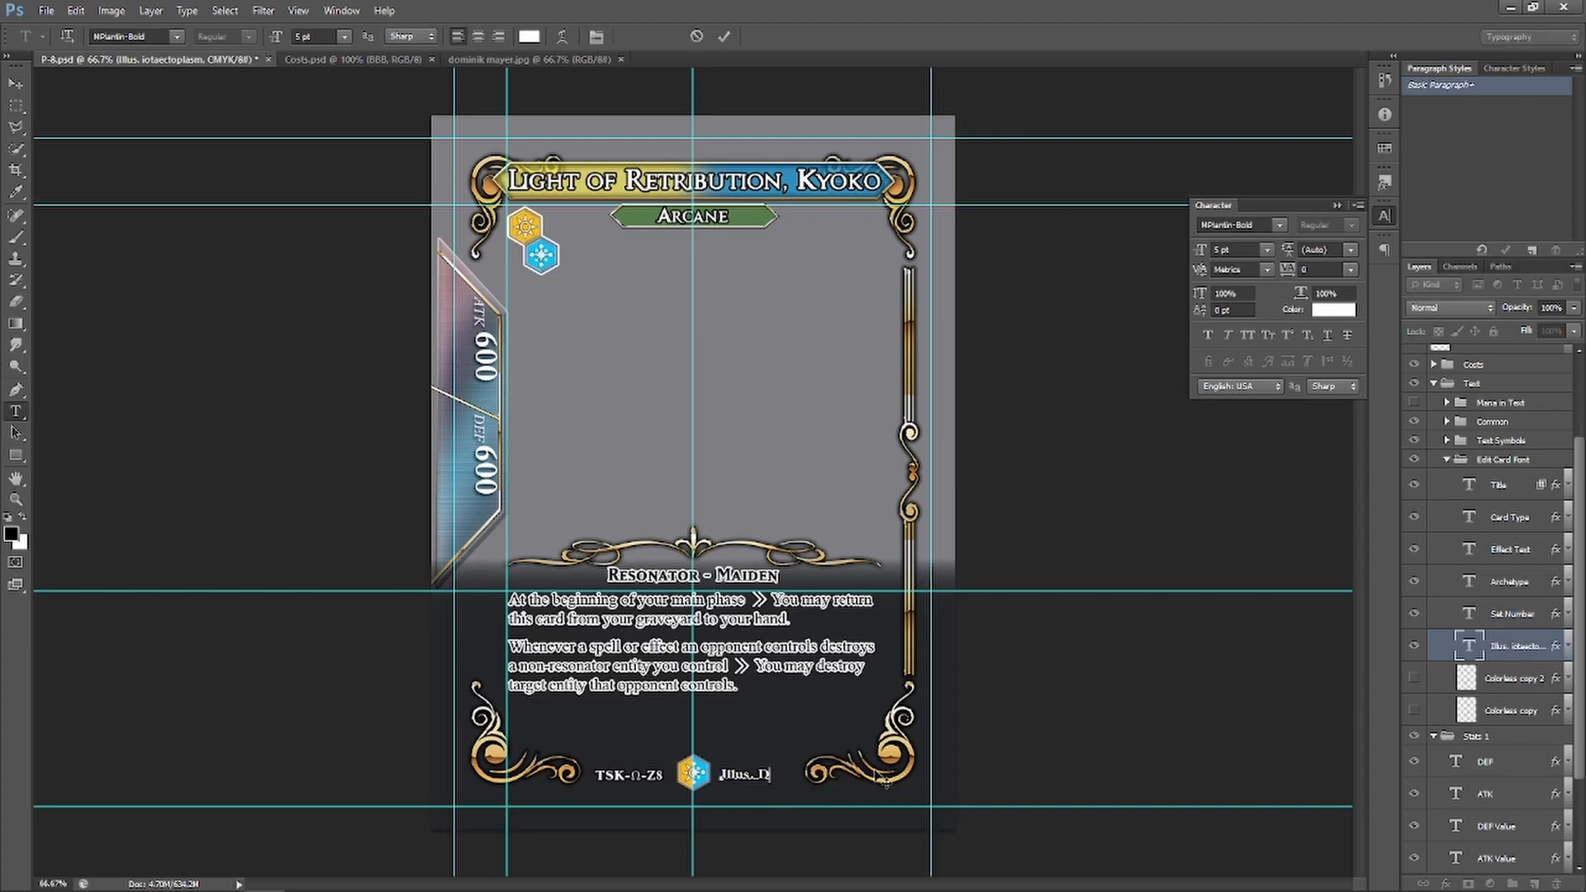
pyautogui.write('ominik Mayer')
# Commit the artist credit, then replace 'Maiden' with 'Aethermancer' in the card type line
pyautogui.click(15, 410)
pyautogui.moveTo(715, 575); pyautogui.dragTo(800, 574)
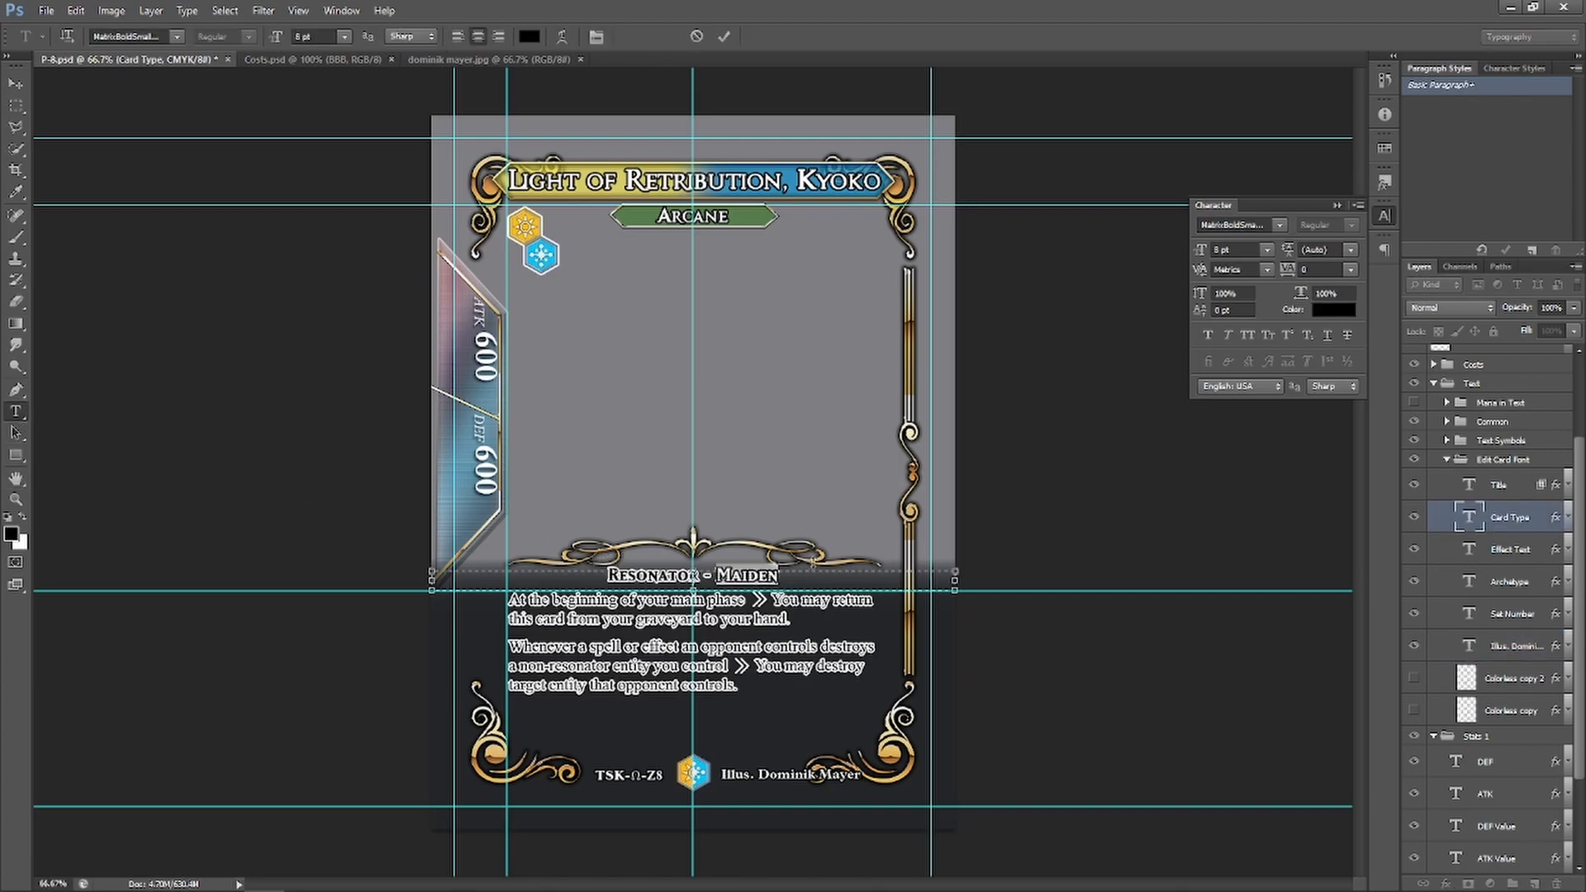
pyautogui.press('BackSpace')
pyautogui.hotkey('alt', 'Tab')
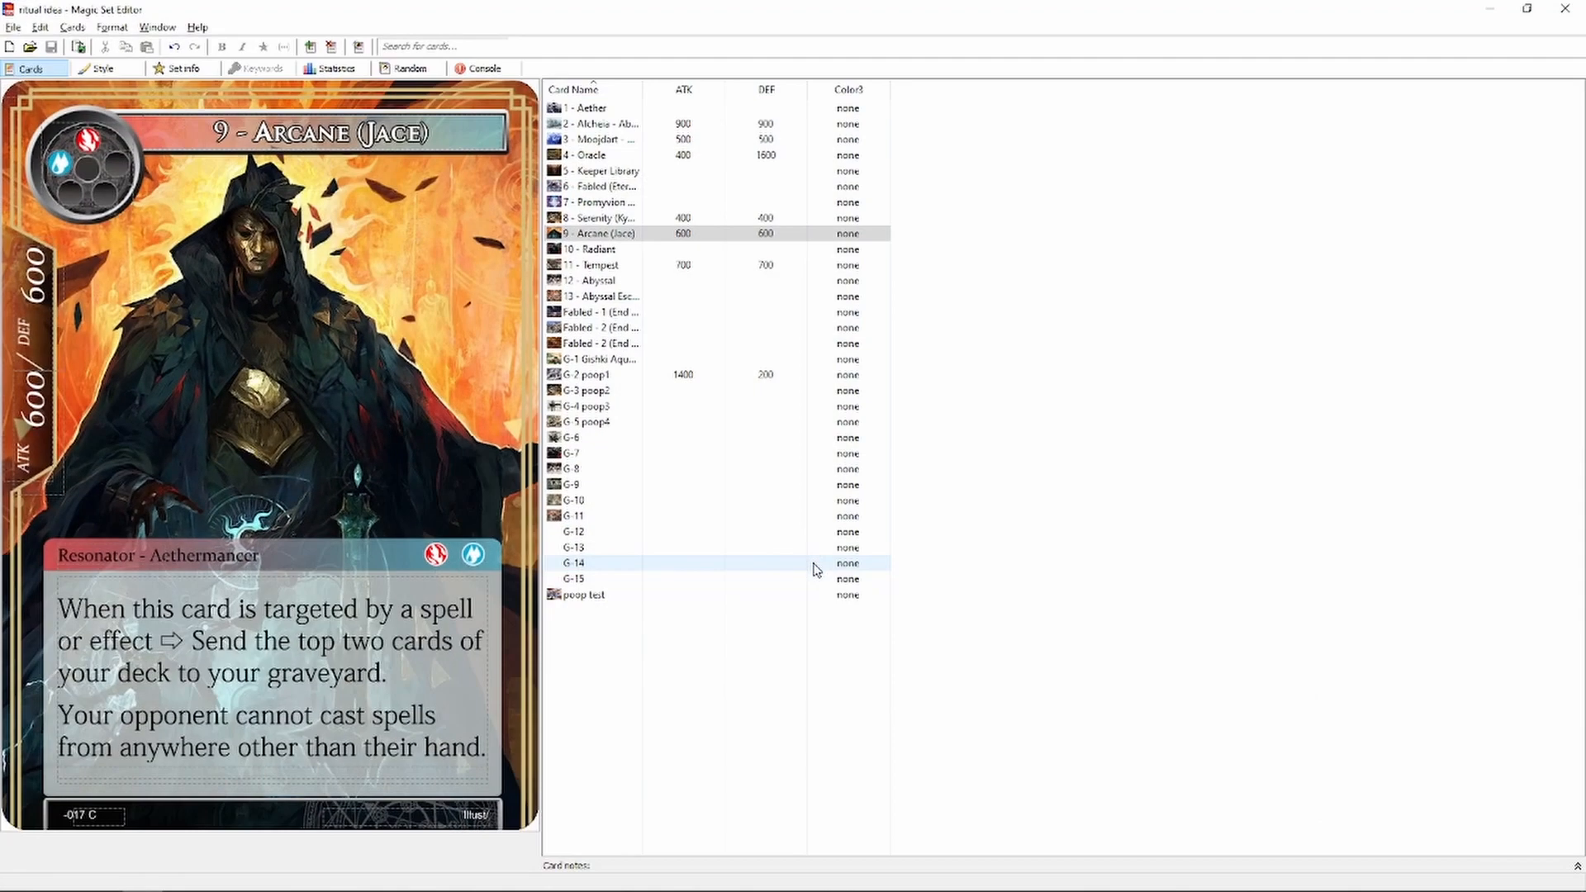
pyautogui.hotkey('alt', 'Tab')
pyautogui.write('Aethermancer')
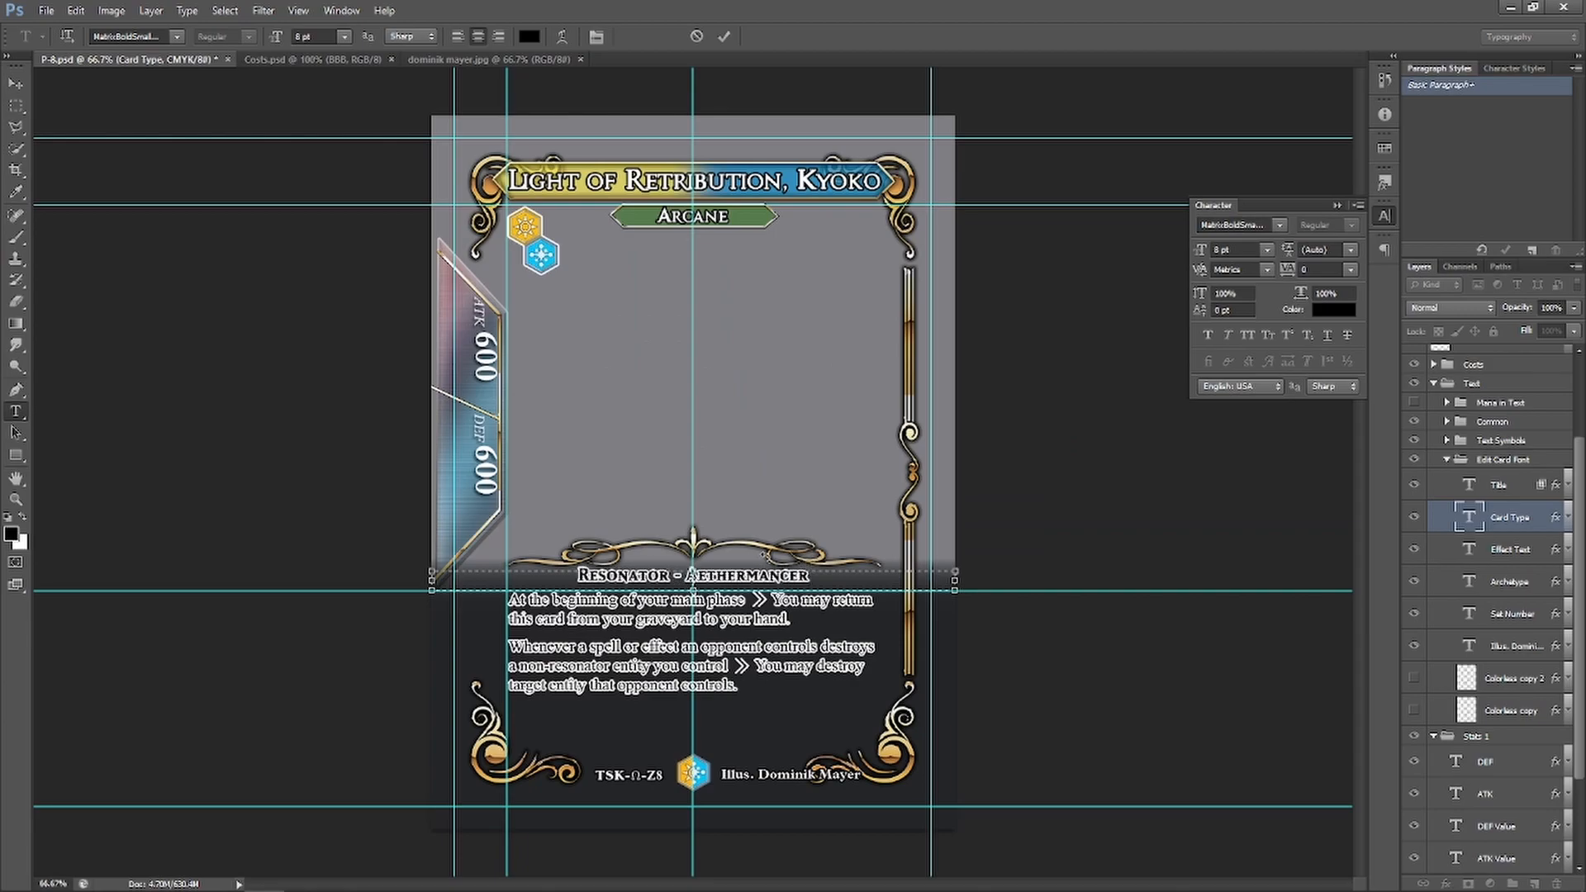
pyautogui.moveTo(183, 887)
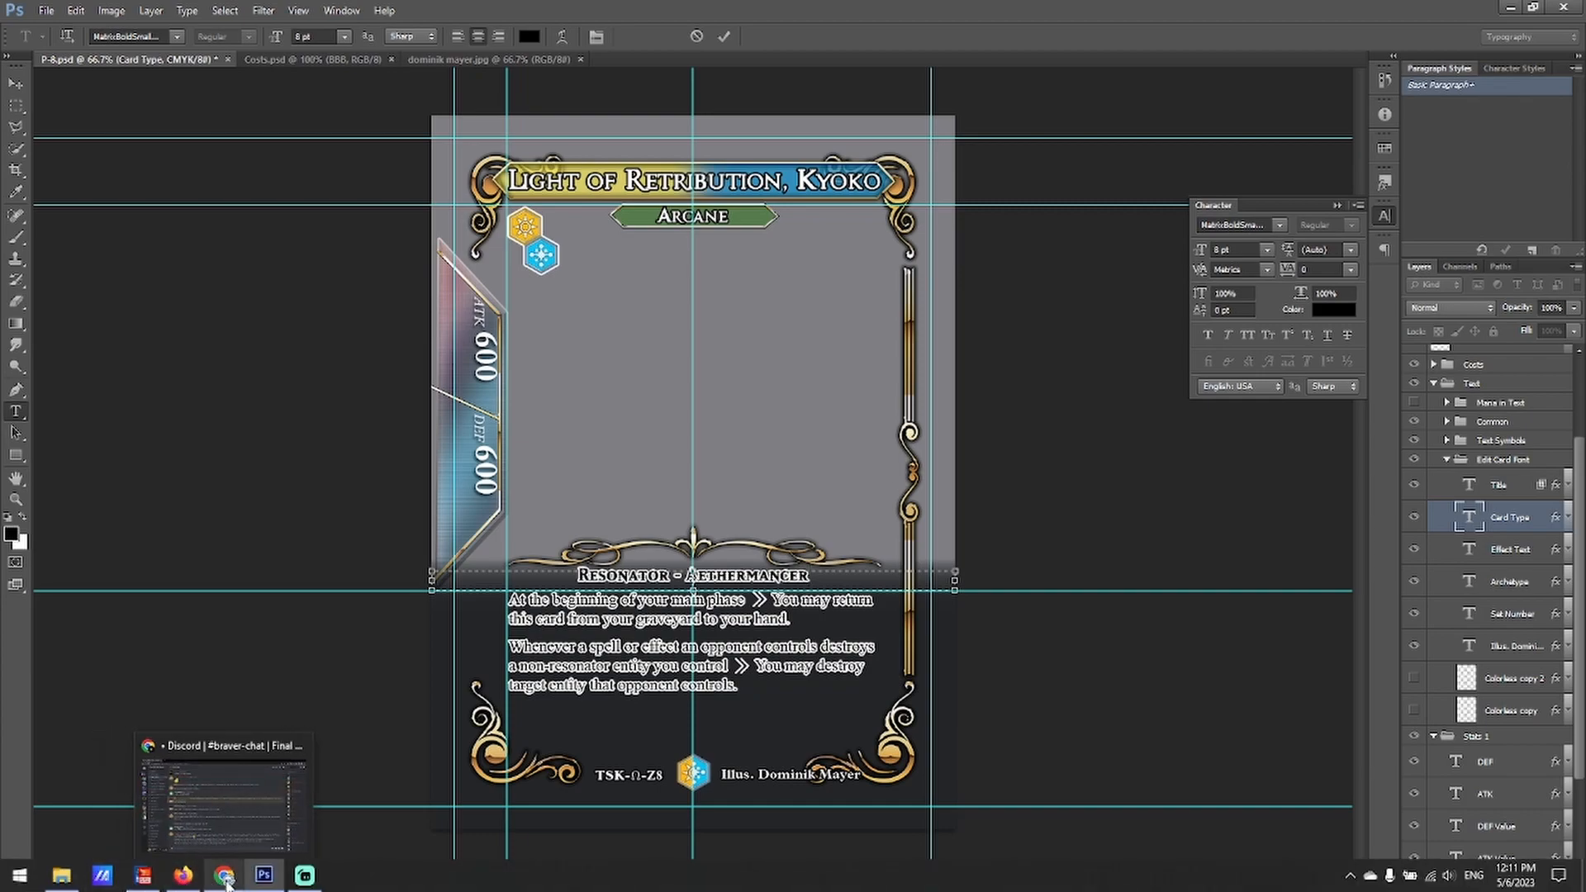
# Copy the Jace card's first rules paragraph from Magic Set Editor
pyautogui.click(142, 875)
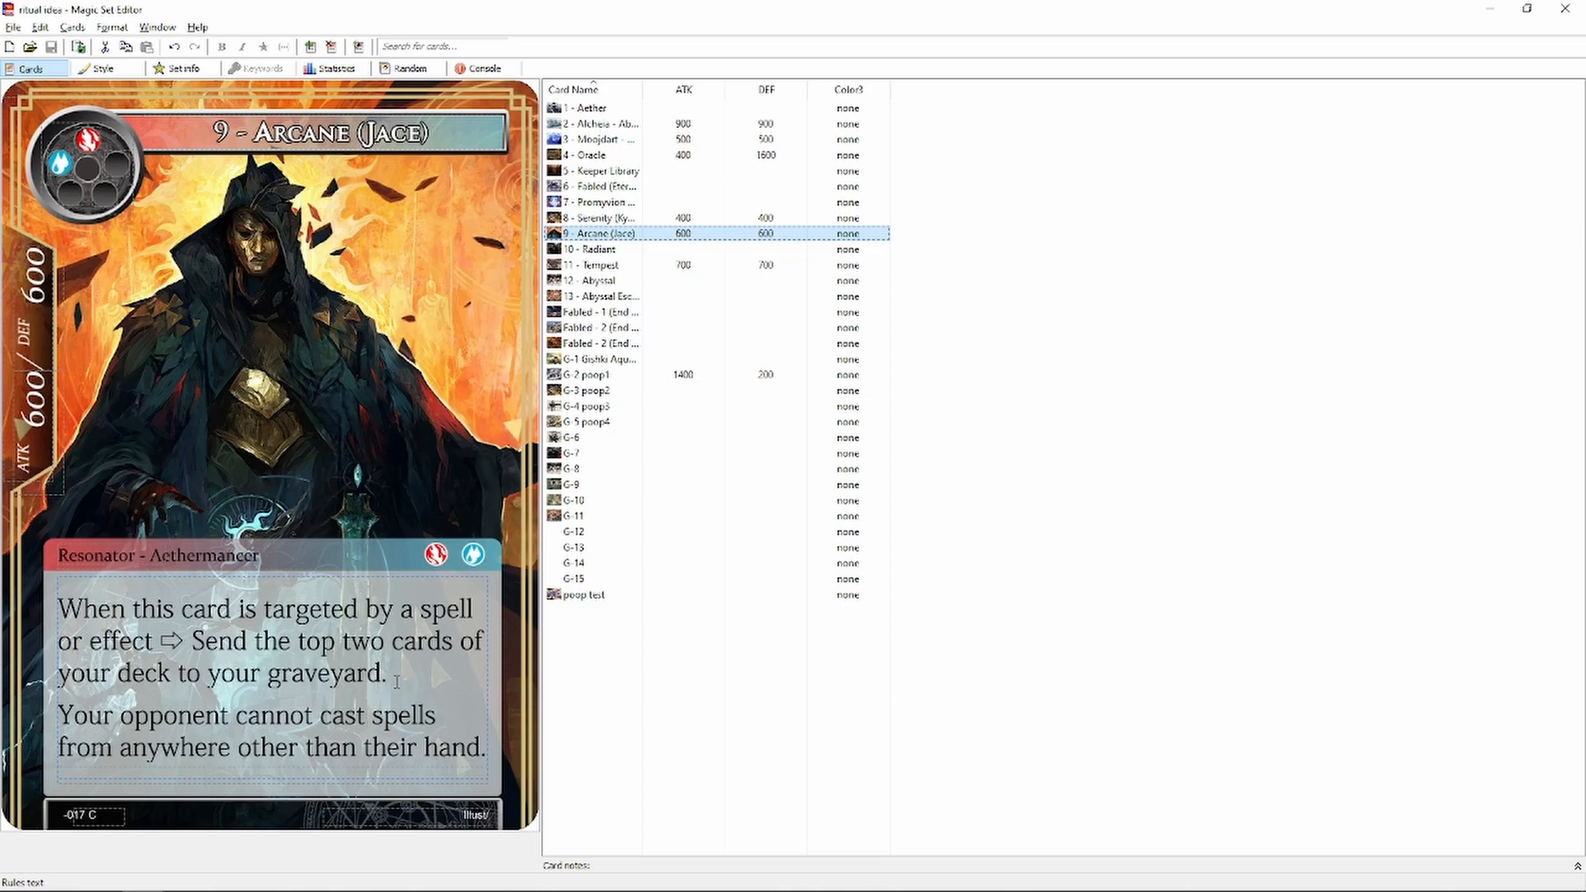
pyautogui.moveTo(395, 682); pyautogui.dragTo(59, 610)
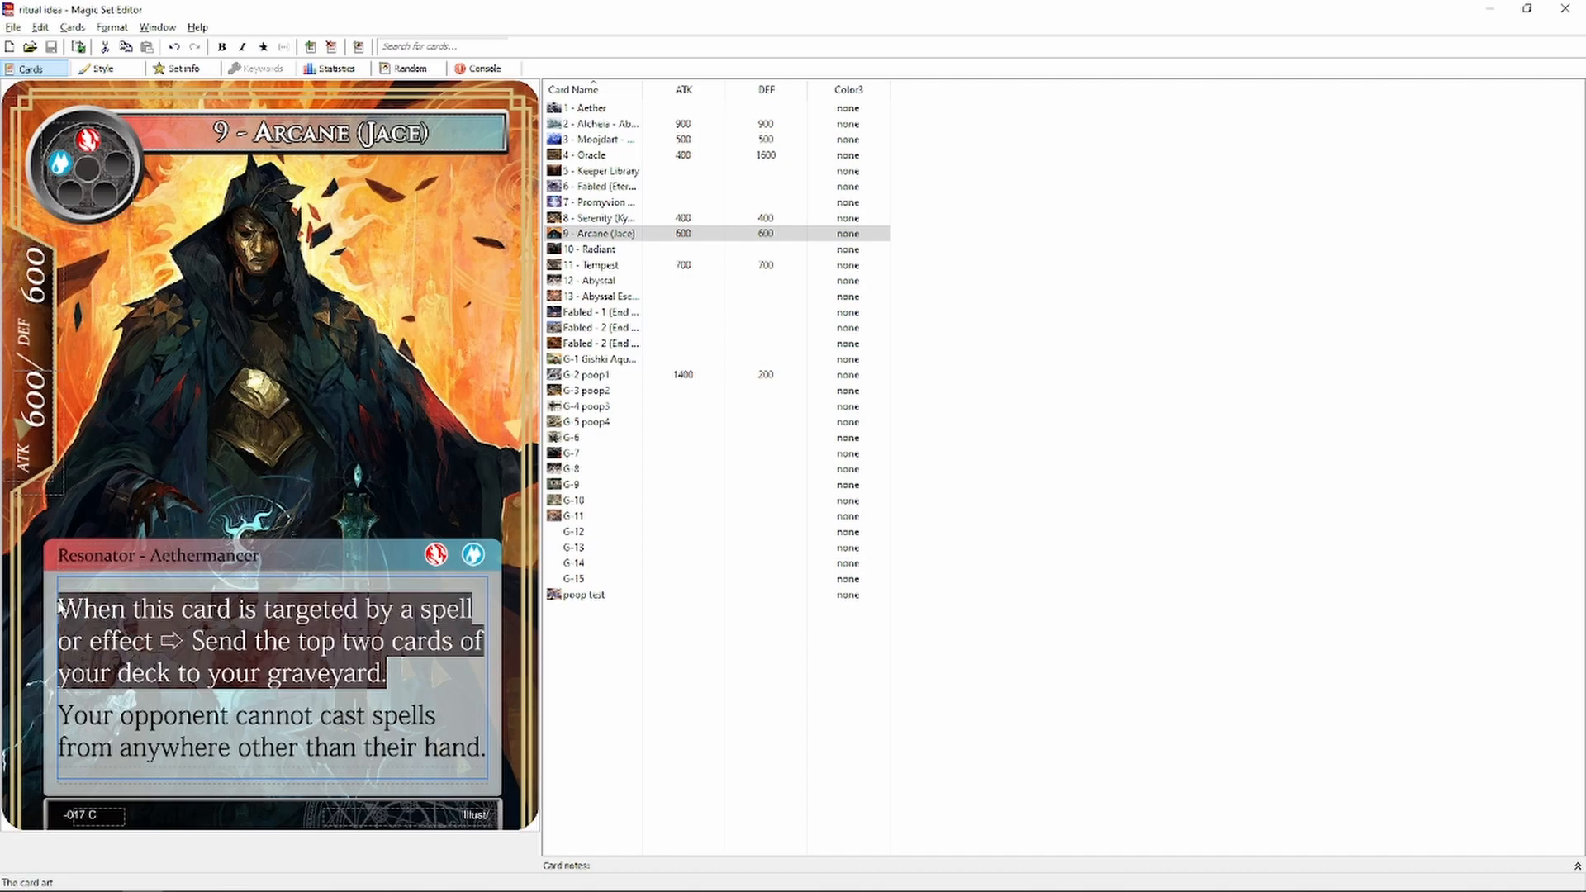
pyautogui.hotkey('alt', 'Tab')
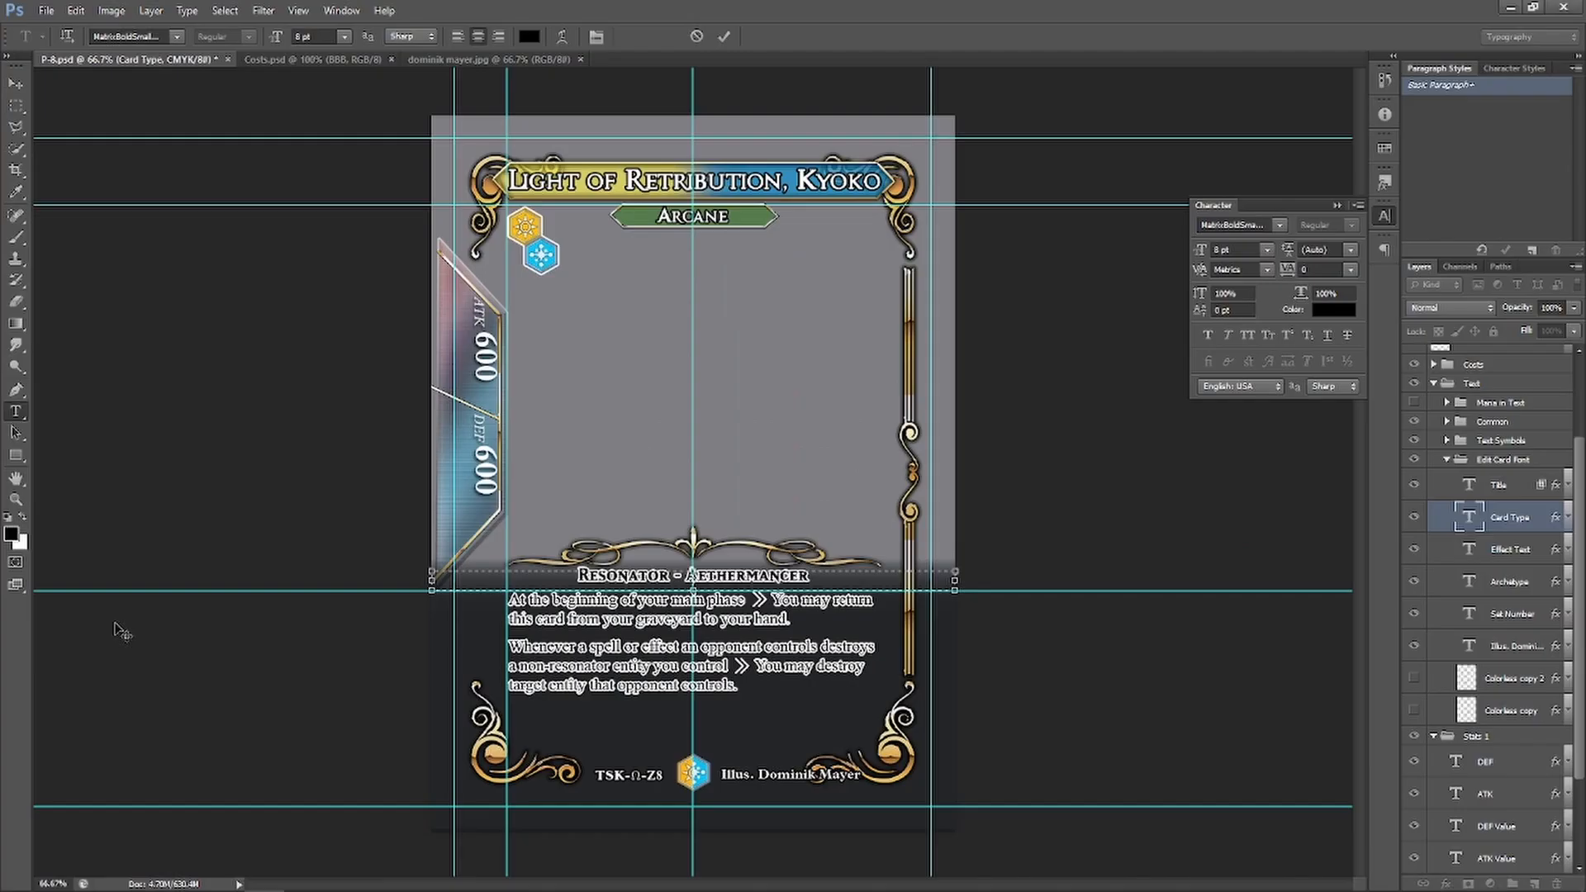
# Paste the copied rules over the first effect paragraph and remove the stray '>' after 'effect'
pyautogui.click(16, 412)
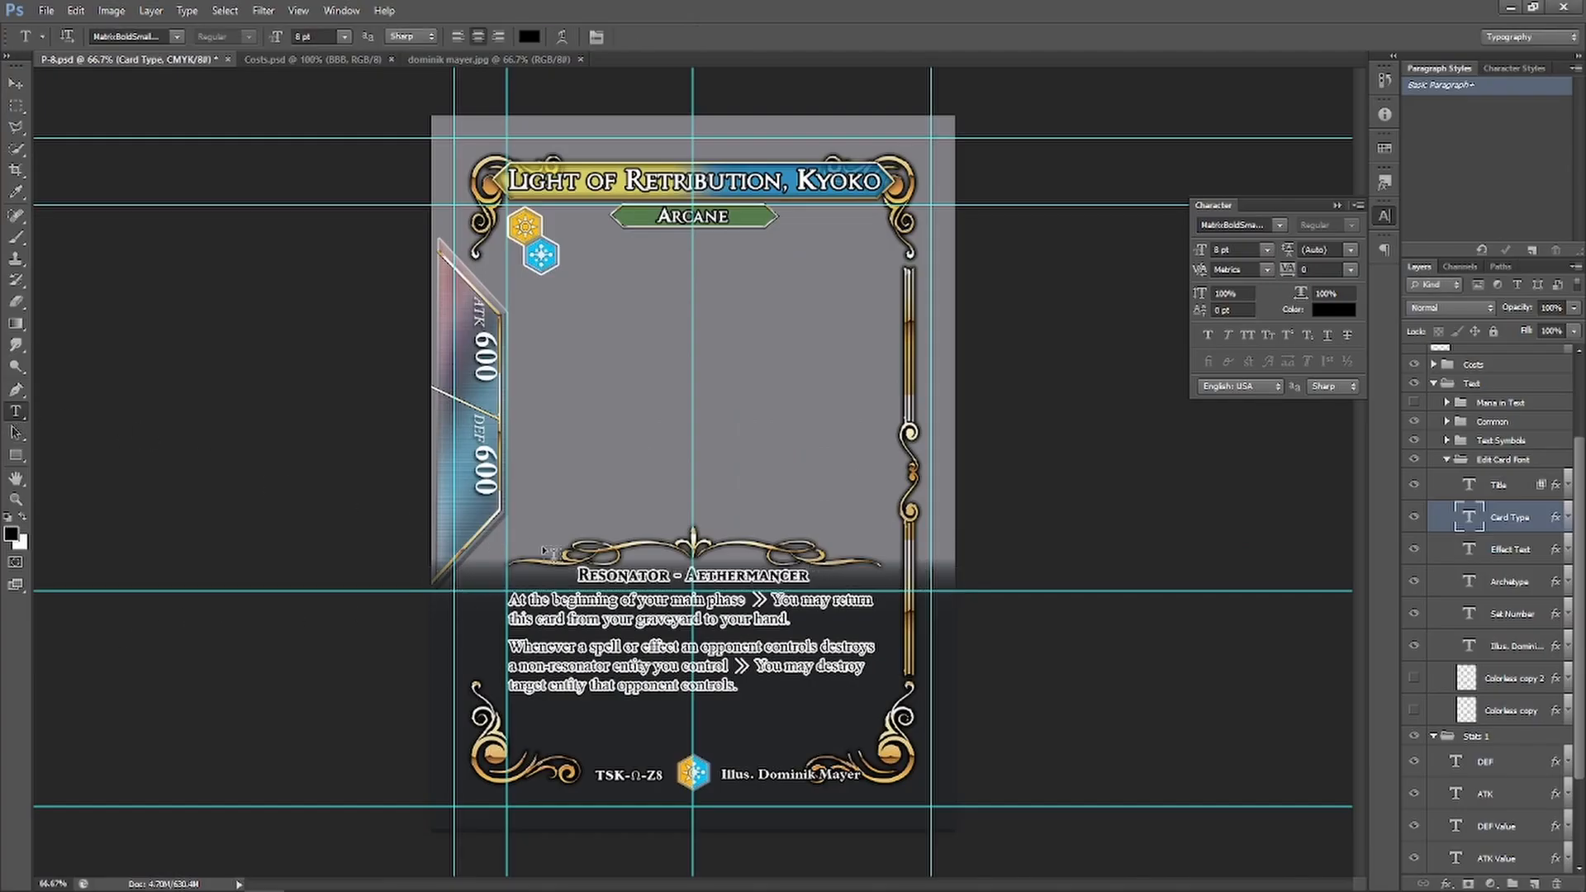
pyautogui.click(802, 618)
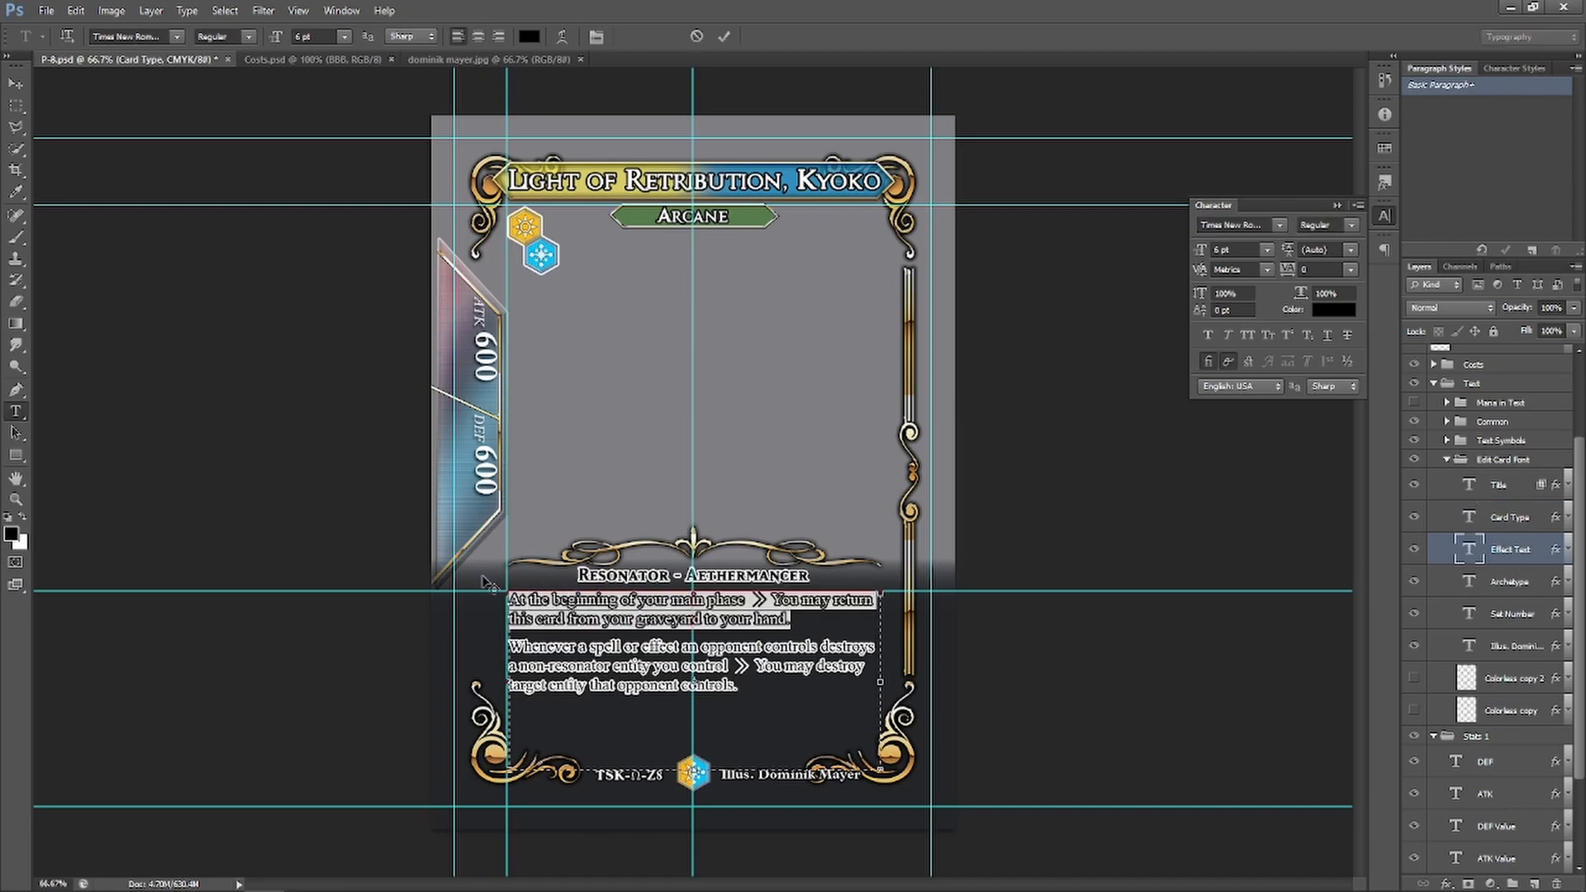
pyautogui.write('When this card is targeted by a spell or effect > Send the top two cards of your deck to your graveyard.')
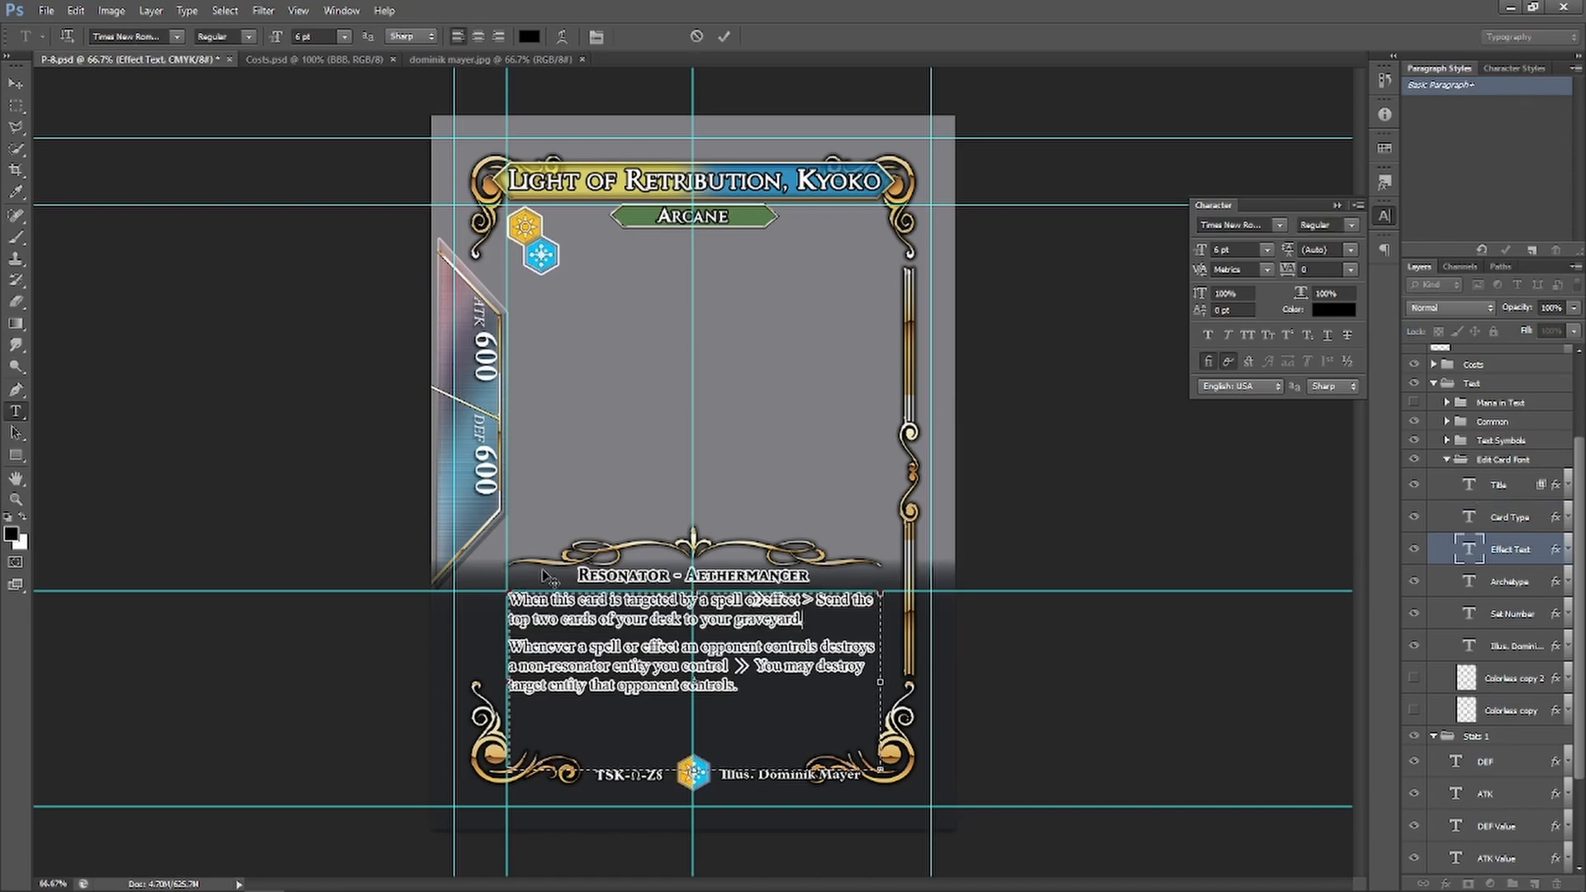
pyautogui.click(814, 601)
pyautogui.press('BackSpace')
# Select the Arrow layer and nudge the arrow to sit right after 'effect'
pyautogui.click(1413, 402)
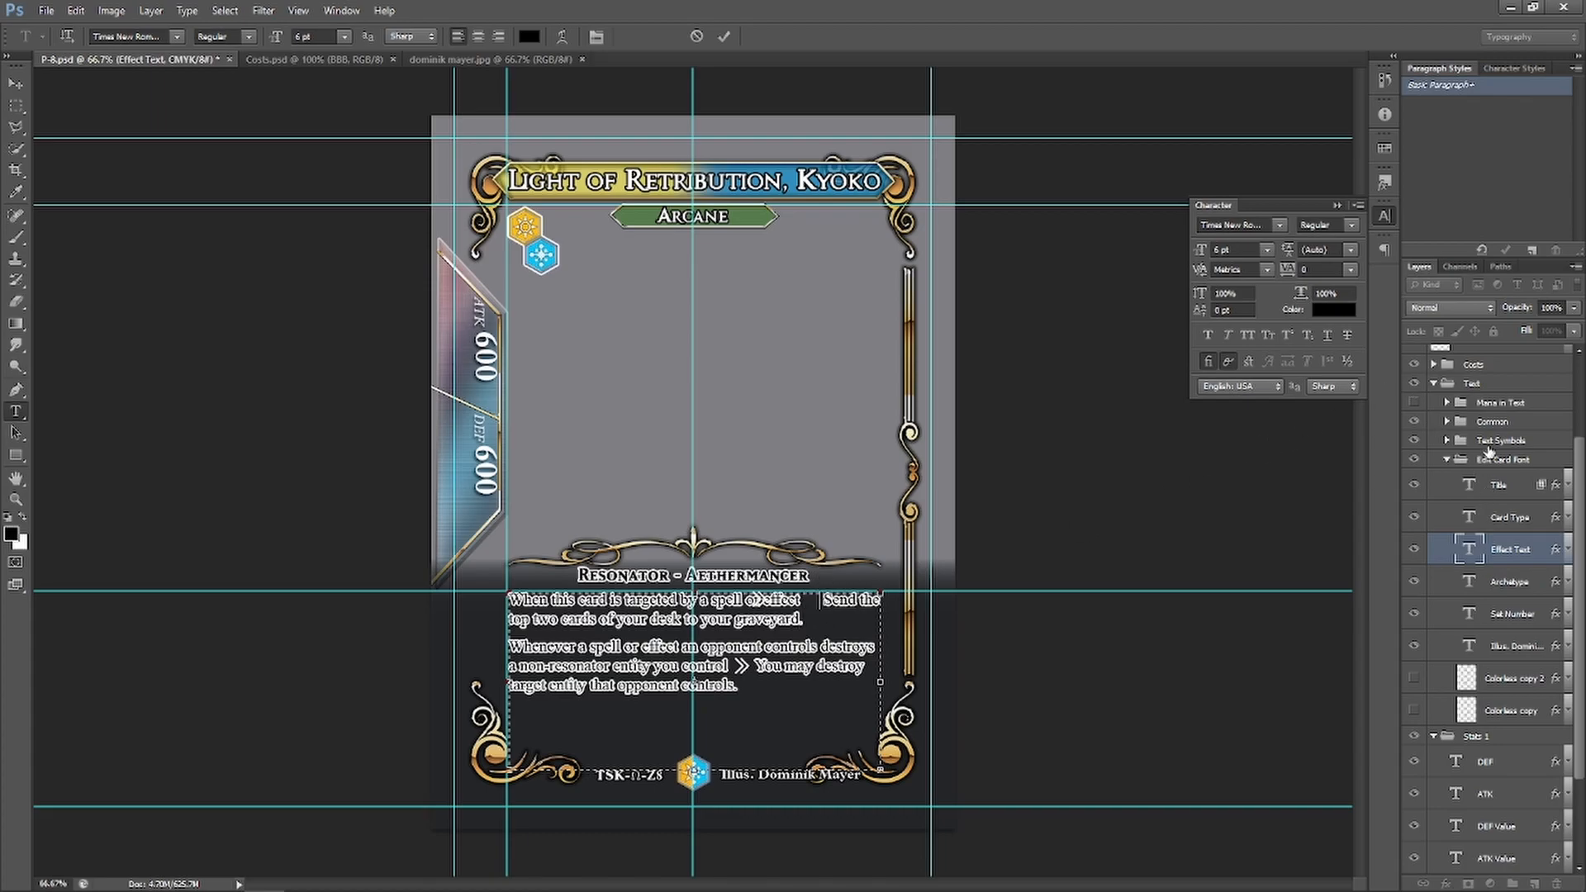
pyautogui.click(1446, 422)
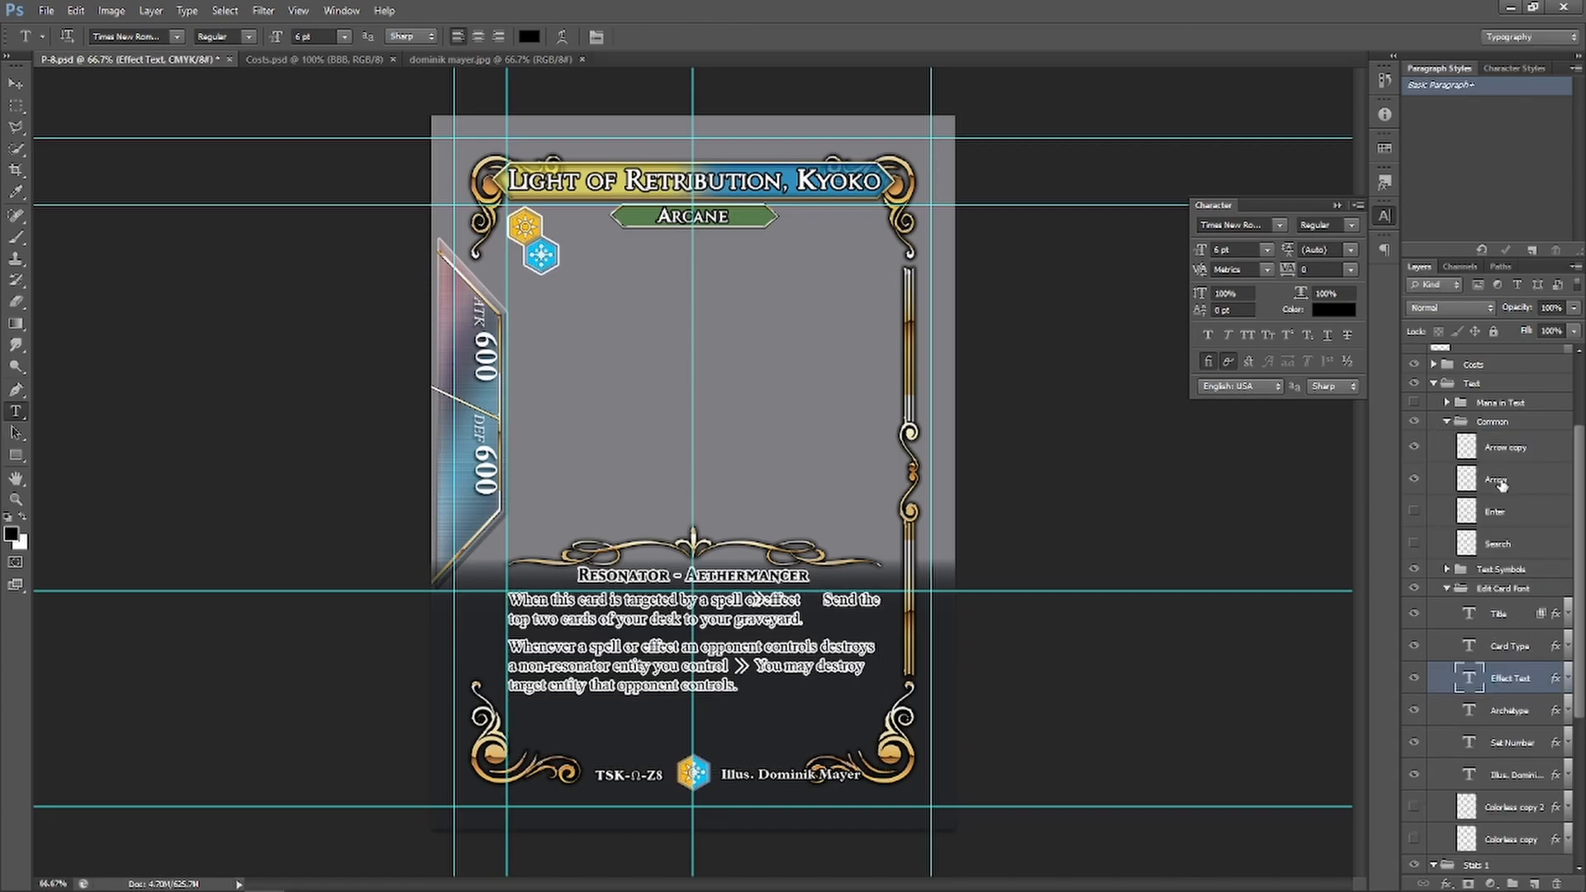
pyautogui.click(1415, 448)
pyautogui.click(1415, 449)
pyautogui.click(1506, 482)
pyautogui.click(14, 83)
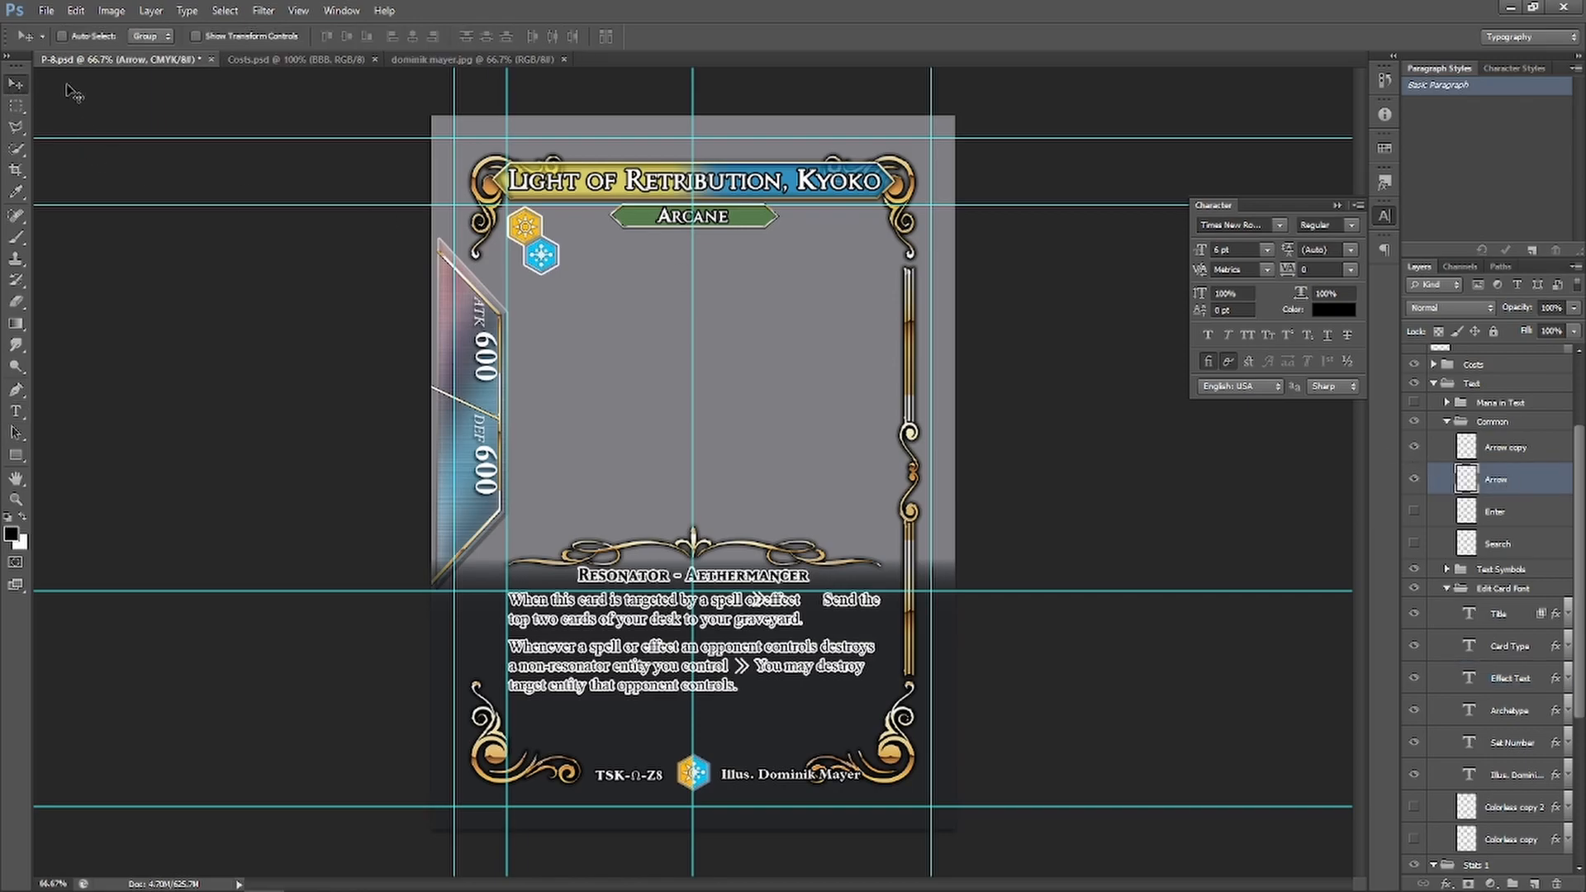
pyautogui.hotkey('shift', 'Right')
pyautogui.hotkey('shift', 'Right')
pyautogui.hotkey('shift', 'Right')
pyautogui.hotkey('shift', 'Right')
pyautogui.hotkey('shift', 'Right')
pyautogui.press('Right')
pyautogui.press('Right')
pyautogui.press('Right')
pyautogui.press('Right')
pyautogui.press('Down')
pyautogui.press('Down')
pyautogui.press('Up')
# Replace the second rules paragraph with the second ability copied from Magic Set Editor
pyautogui.press('t')
pyautogui.click(569, 687)
pyautogui.hotkey('alt', 'Tab')
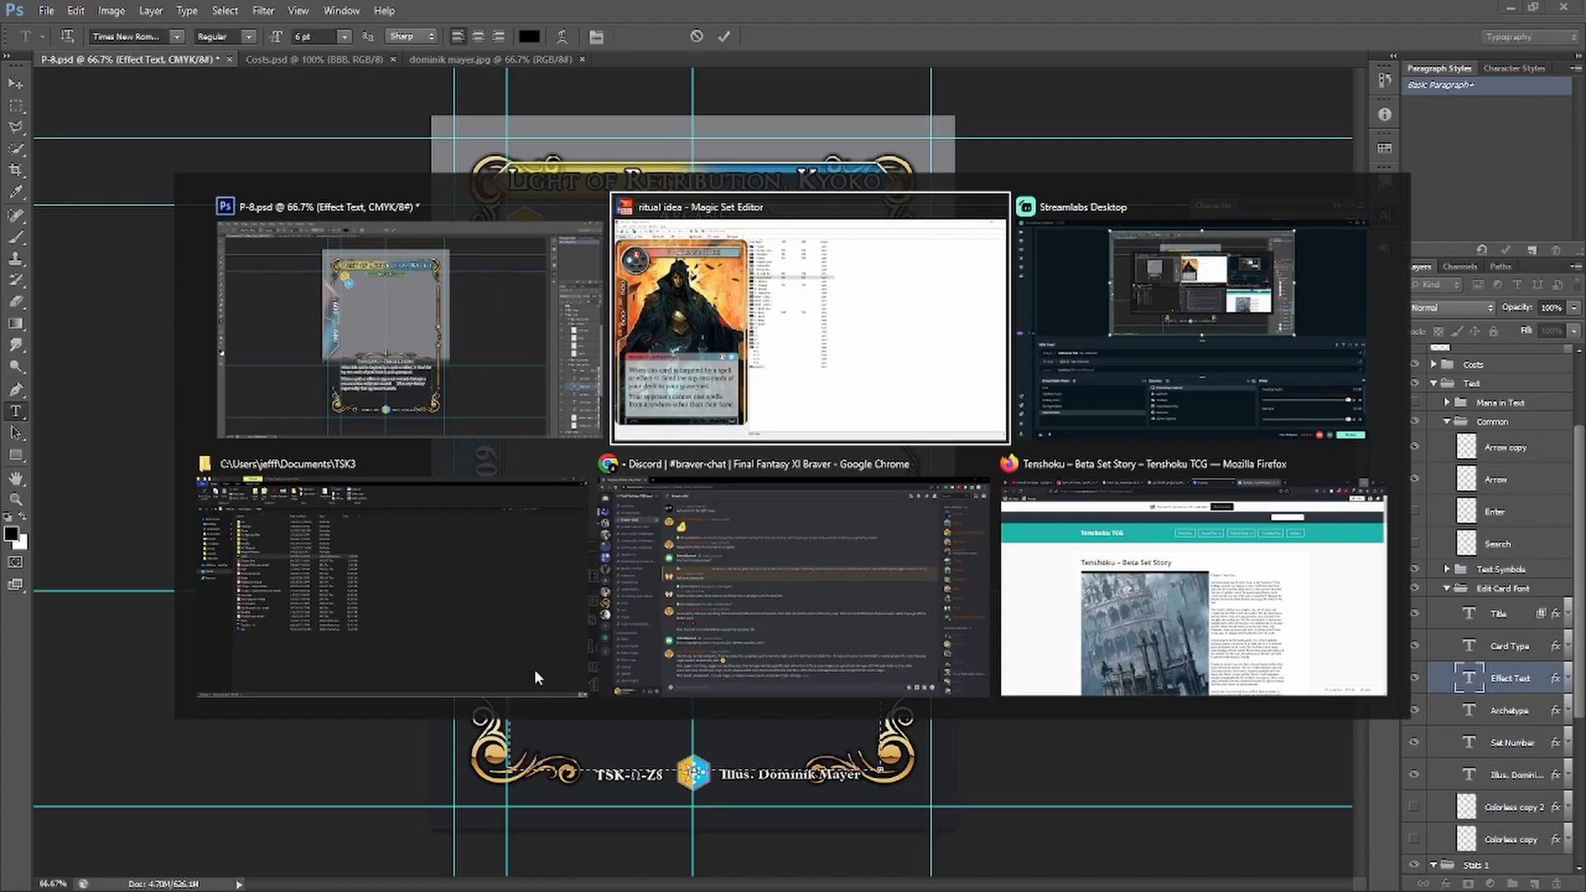
pyautogui.moveTo(485, 748); pyautogui.dragTo(7, 712)
pyautogui.hotkey('ctrl', 'c')
pyautogui.hotkey('alt', 'Tab')
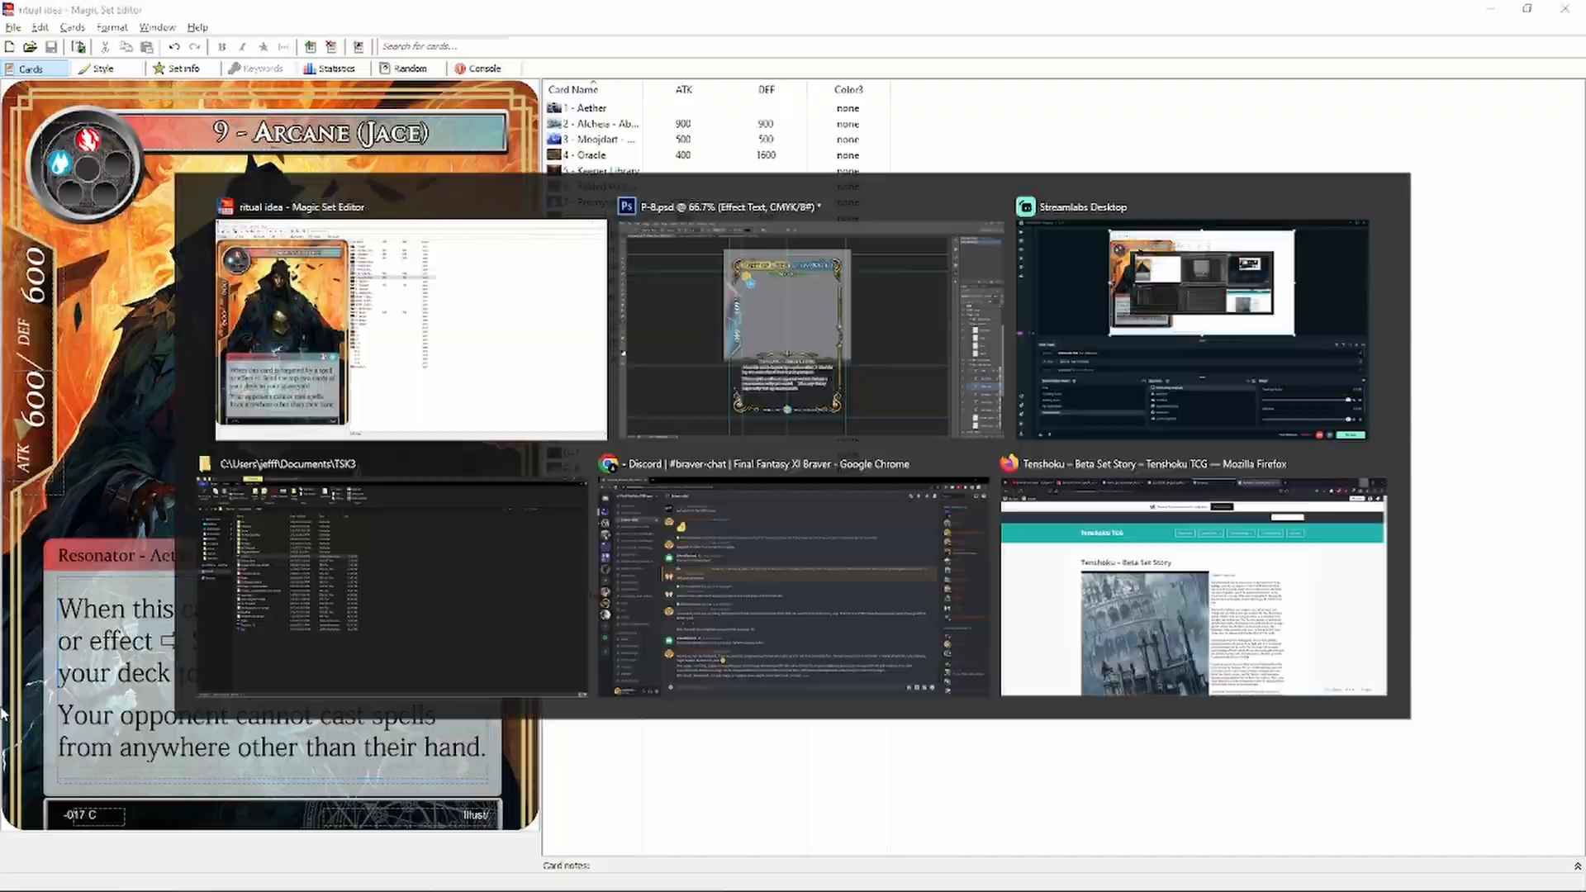
pyautogui.moveTo(731, 694); pyautogui.dragTo(459, 657)
pyautogui.hotkey('ctrl', 'v')
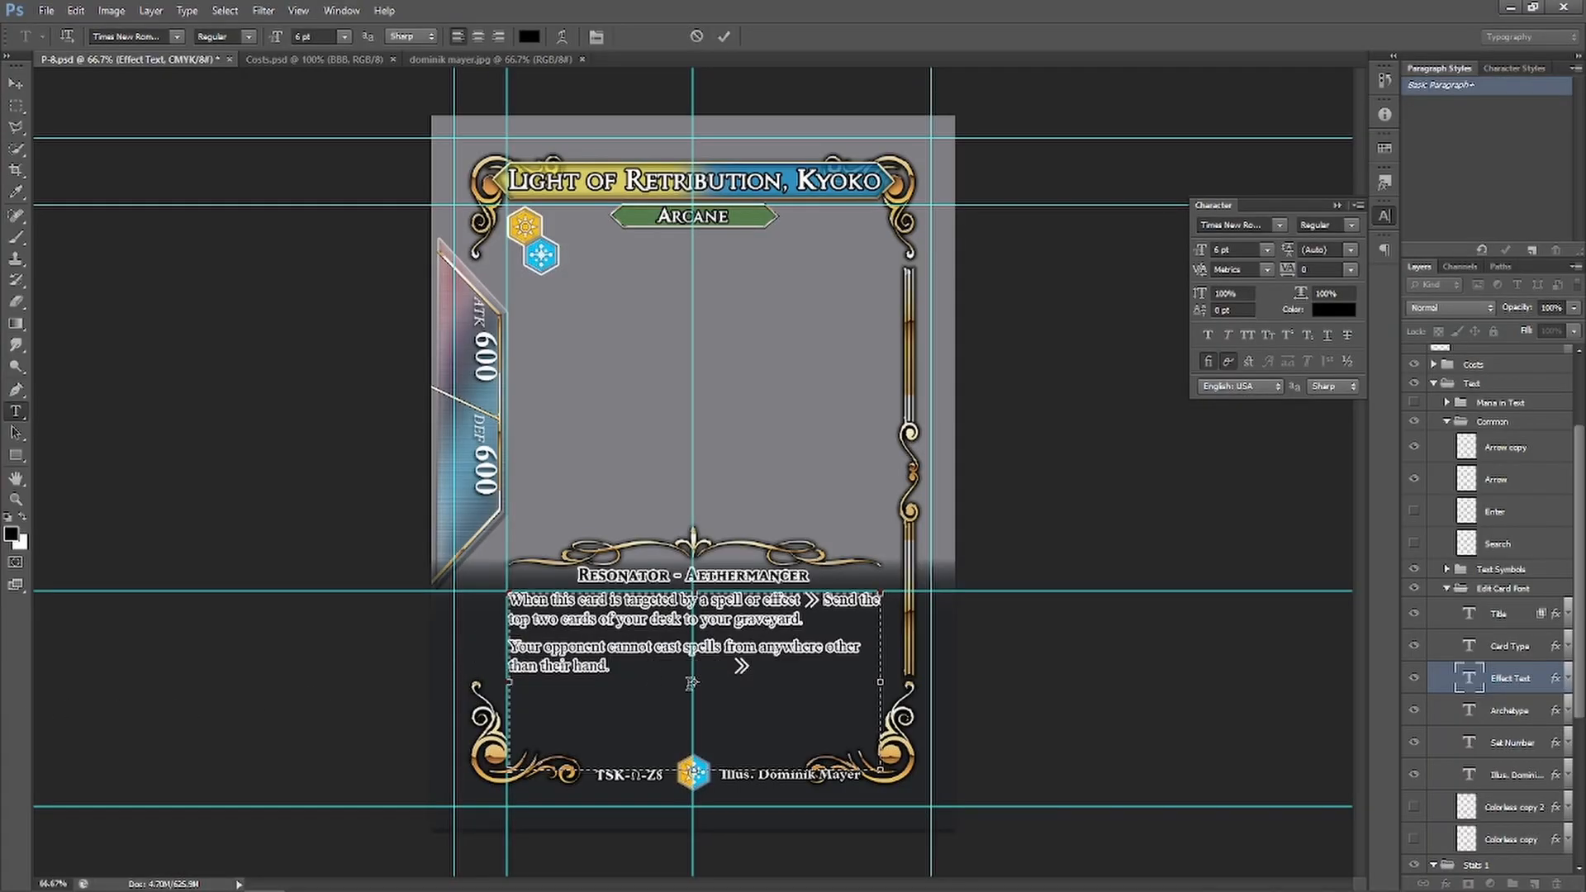
# Hide the Arrow copy layer, collapse Edit Card Font, and expand the Border Stuff 1 group
pyautogui.click(1413, 450)
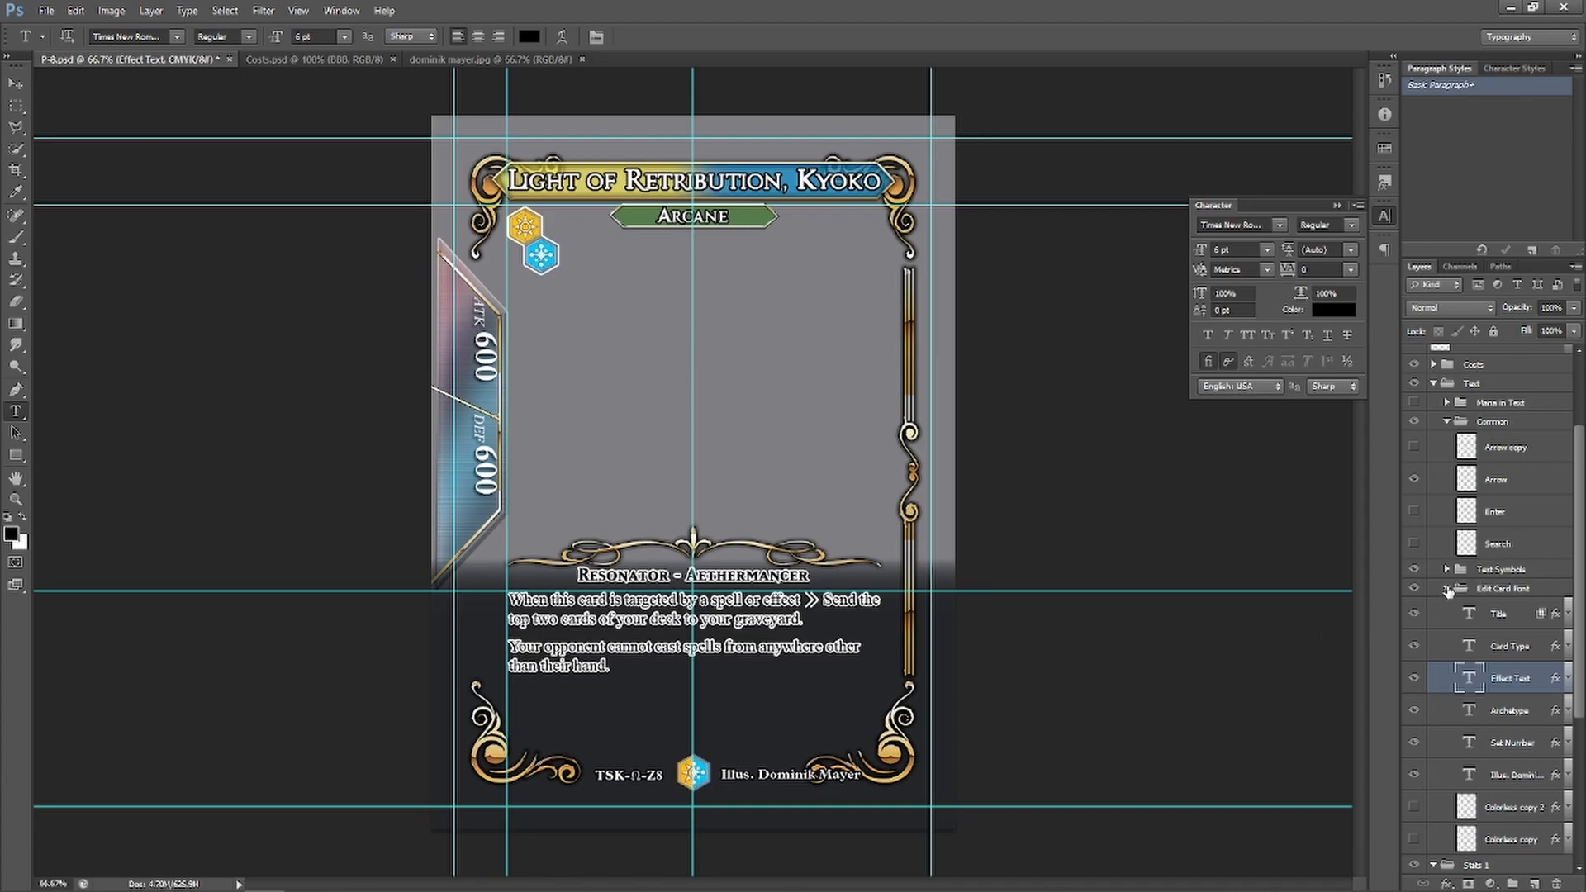
pyautogui.click(1447, 589)
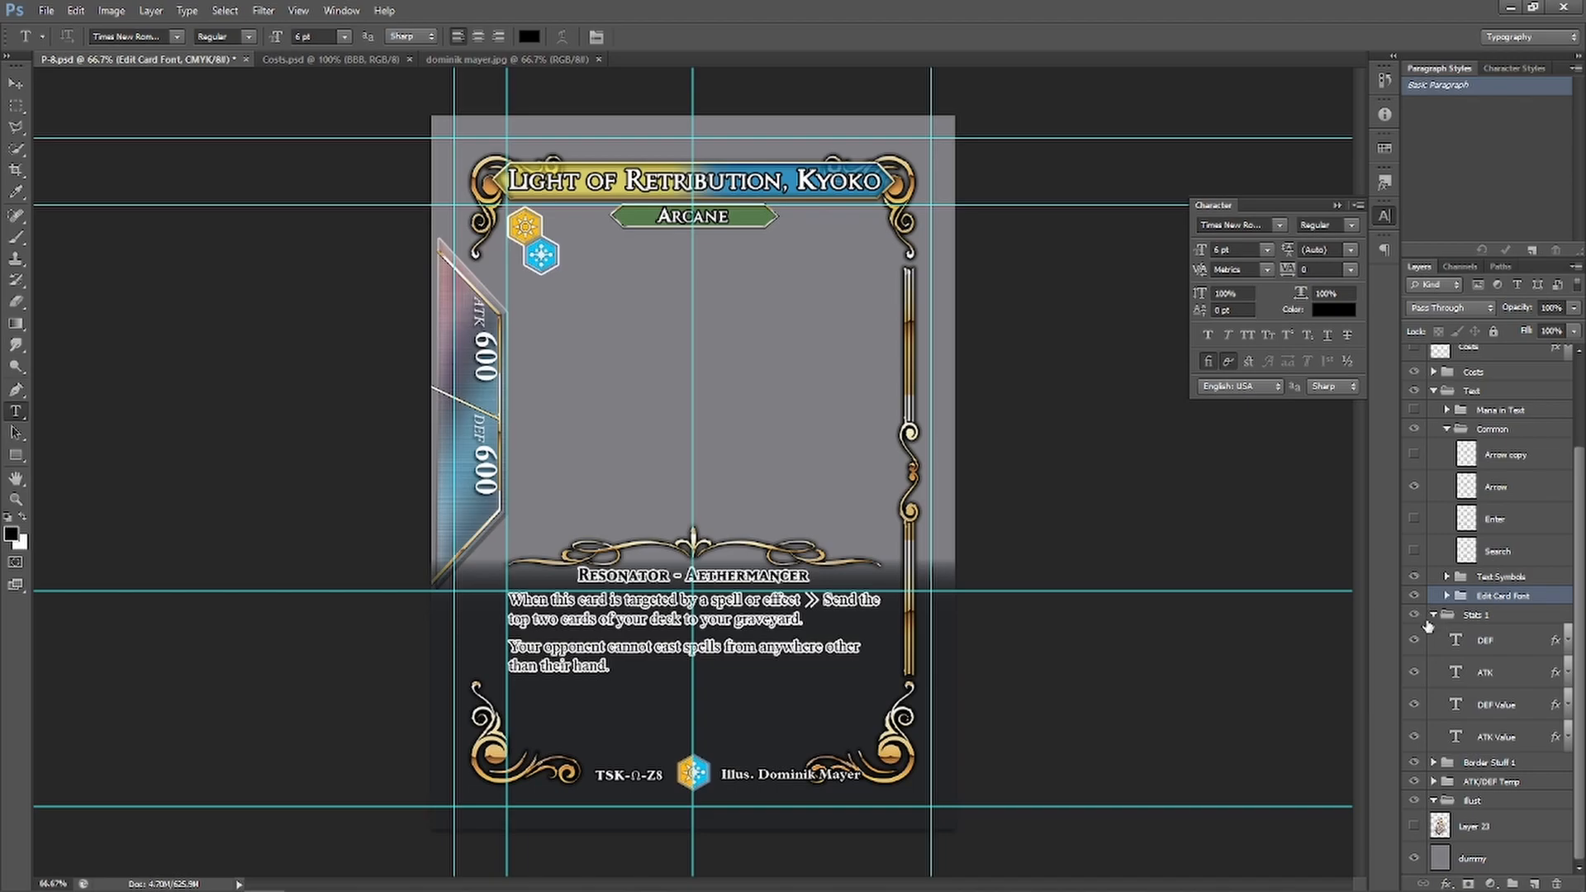
pyautogui.click(1434, 762)
pyautogui.scroll(-5, 1478, 578)
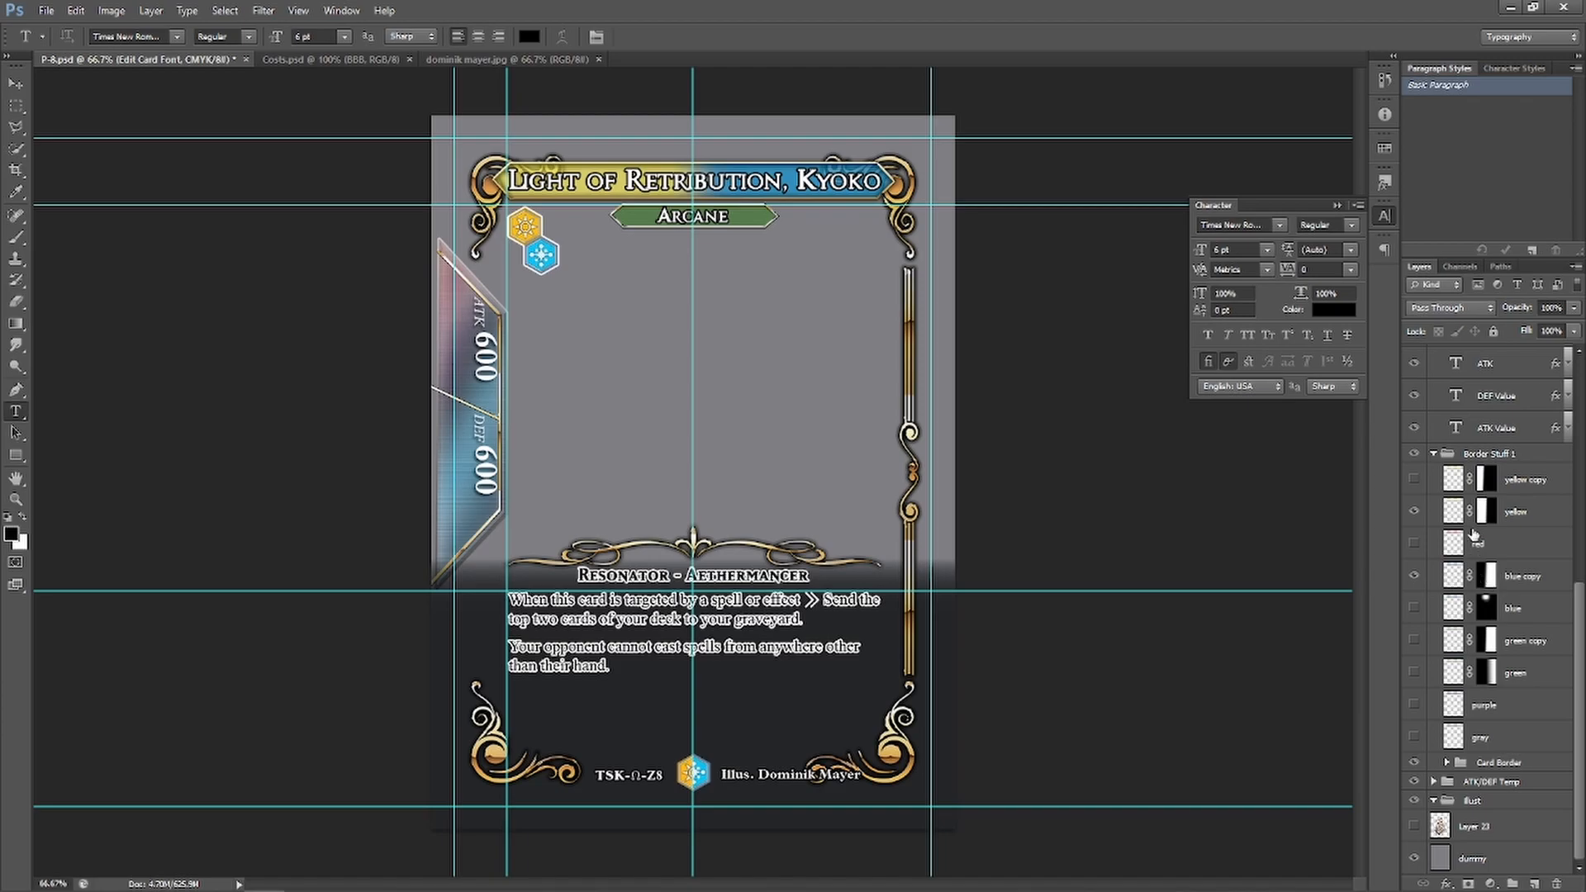
# Hide the yellow banner layer, copy its mask onto the red layer, and show the red layer
pyautogui.click(1414, 512)
pyautogui.moveTo(1488, 516); pyautogui.dragTo(1458, 548)
pyautogui.click(1413, 544)
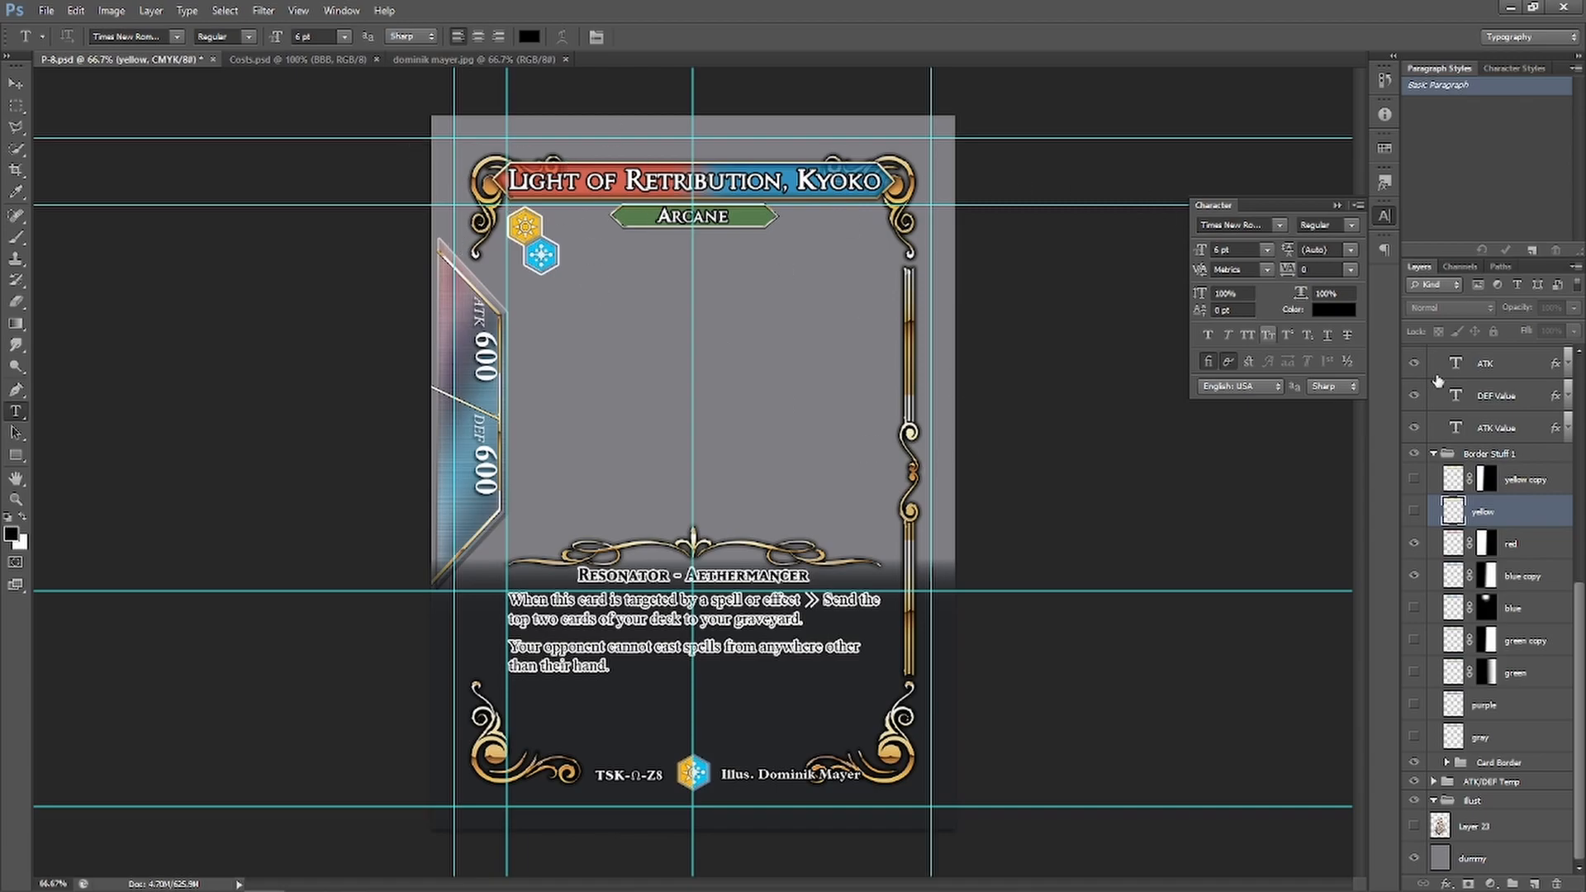
# Under Costs' Card Attribute, hide the White copy 2 layer and show the Red layer
pyautogui.click(1434, 453)
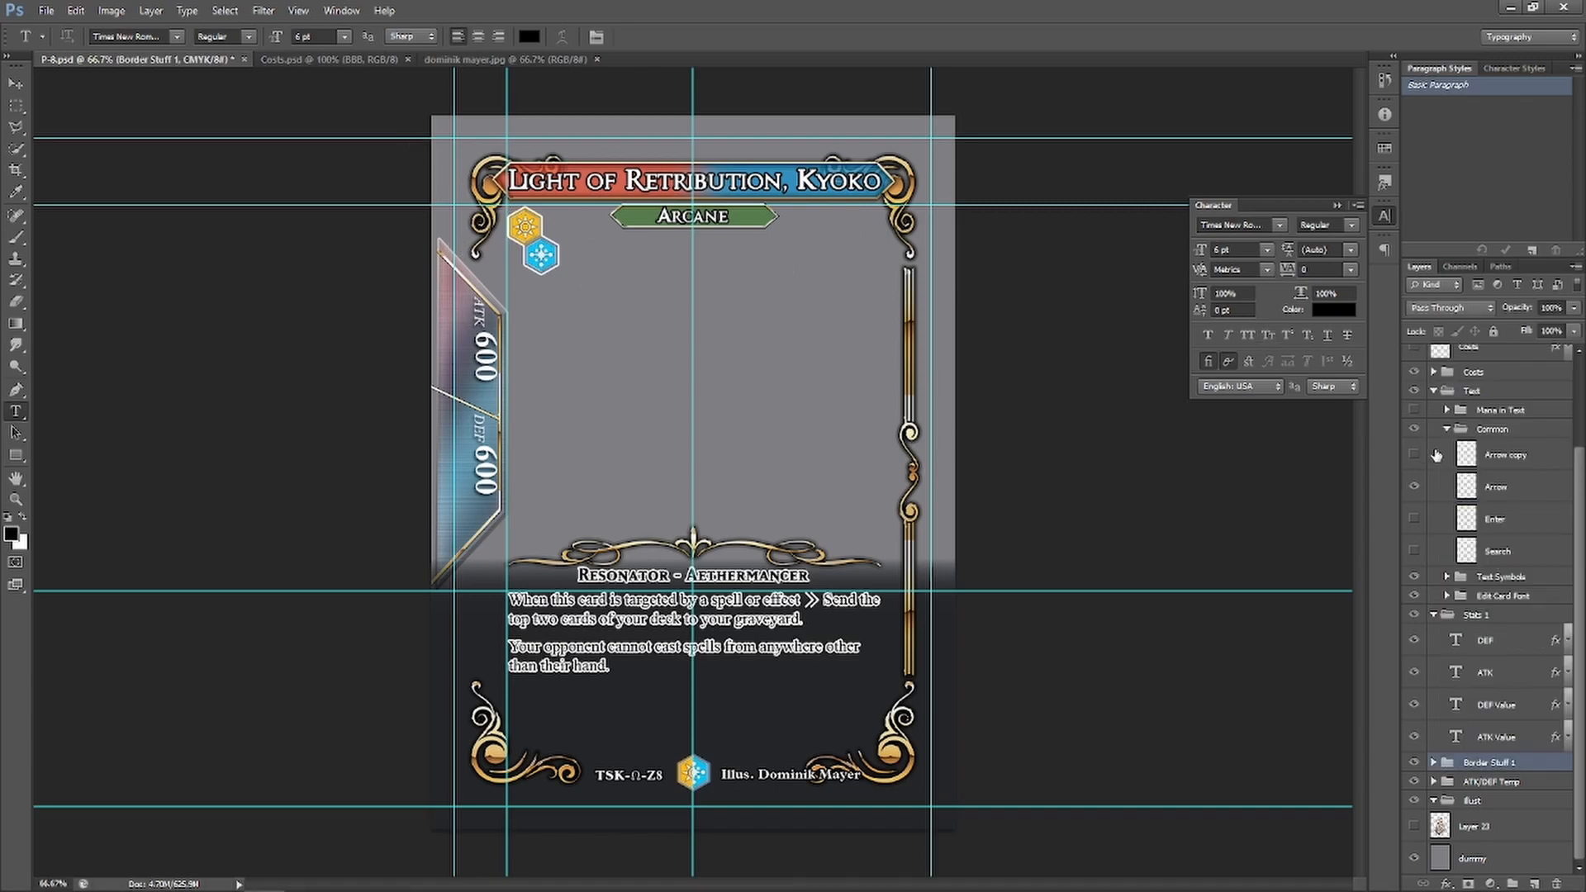
pyautogui.click(1434, 615)
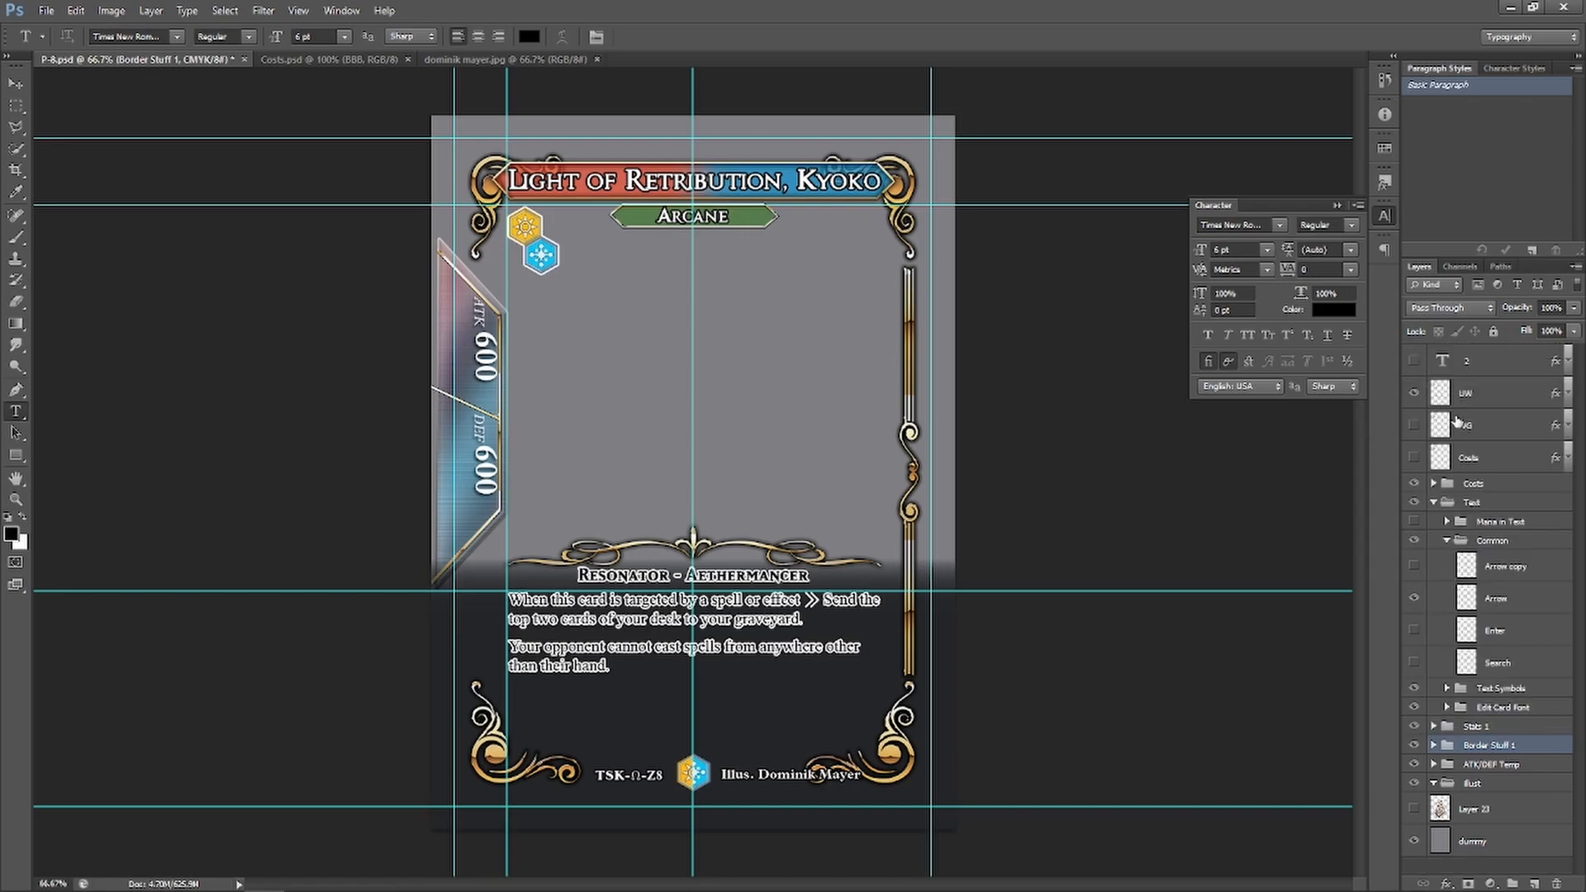
pyautogui.click(1434, 484)
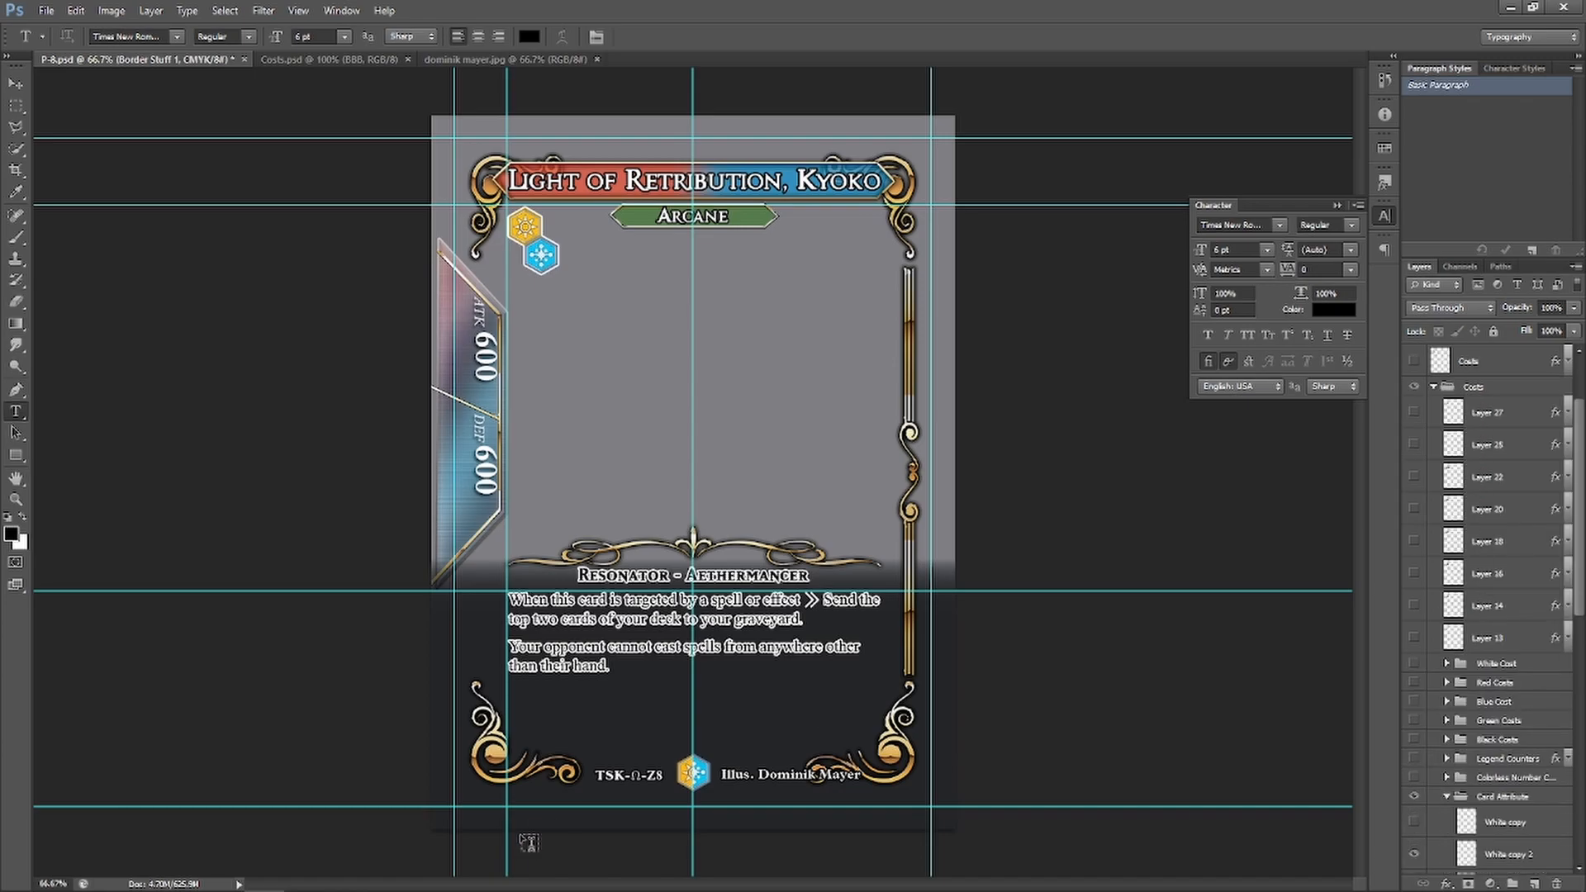
pyautogui.scroll(-5, 1477, 607)
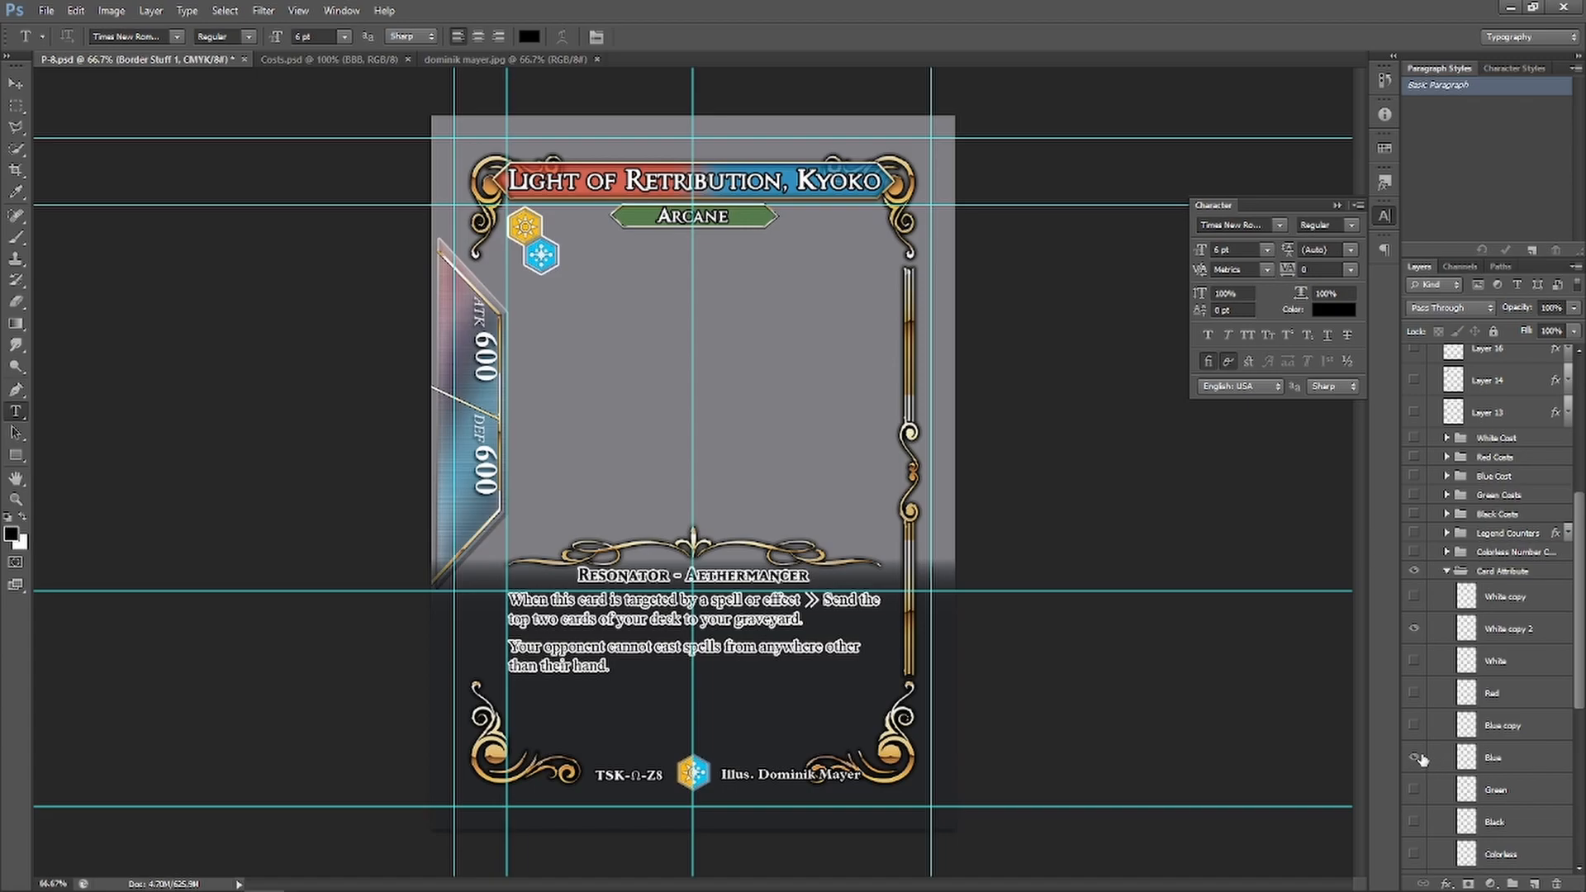
pyautogui.click(1414, 628)
pyautogui.click(1414, 696)
# Duplicate the Red layer and erase the red from the emblem's right half with a rectangular selection
pyautogui.rightClick(1514, 694)
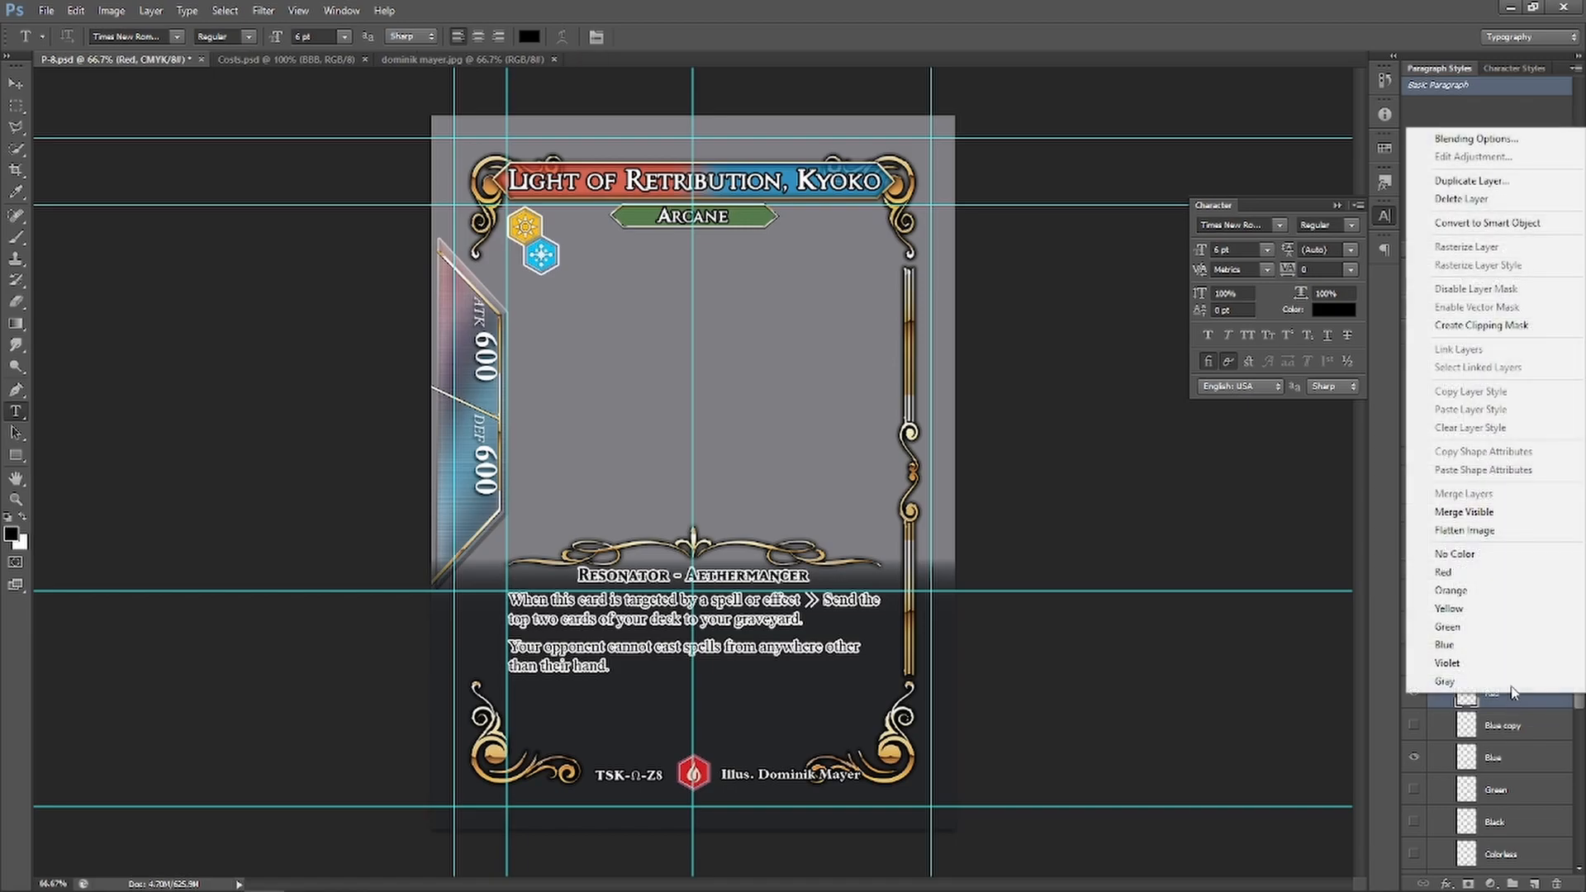
pyautogui.click(1471, 180)
pyautogui.click(952, 276)
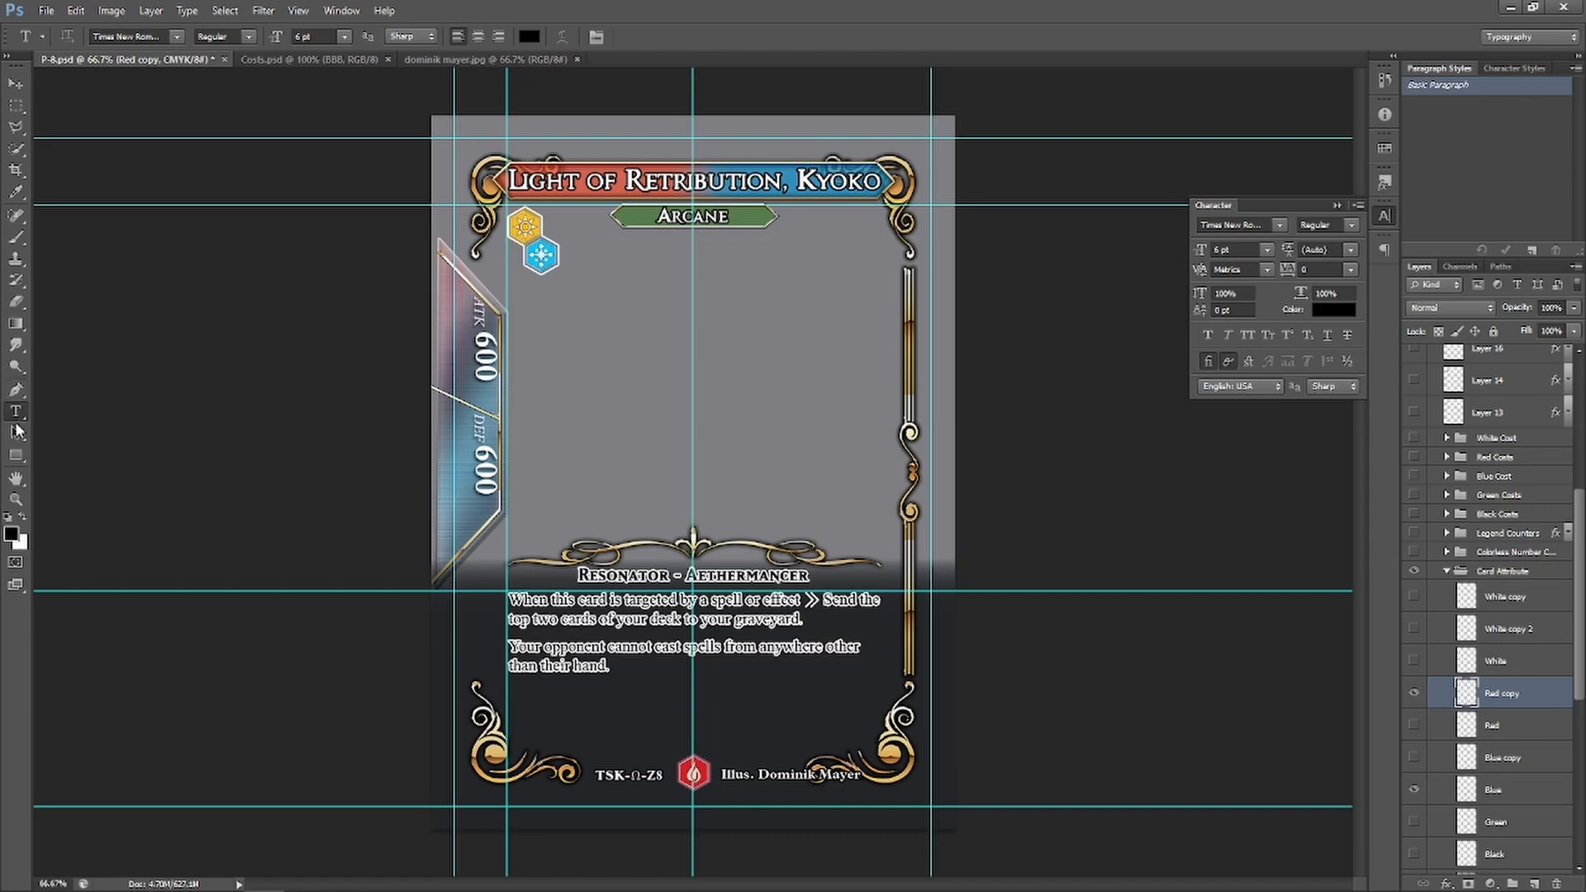
pyautogui.click(18, 112)
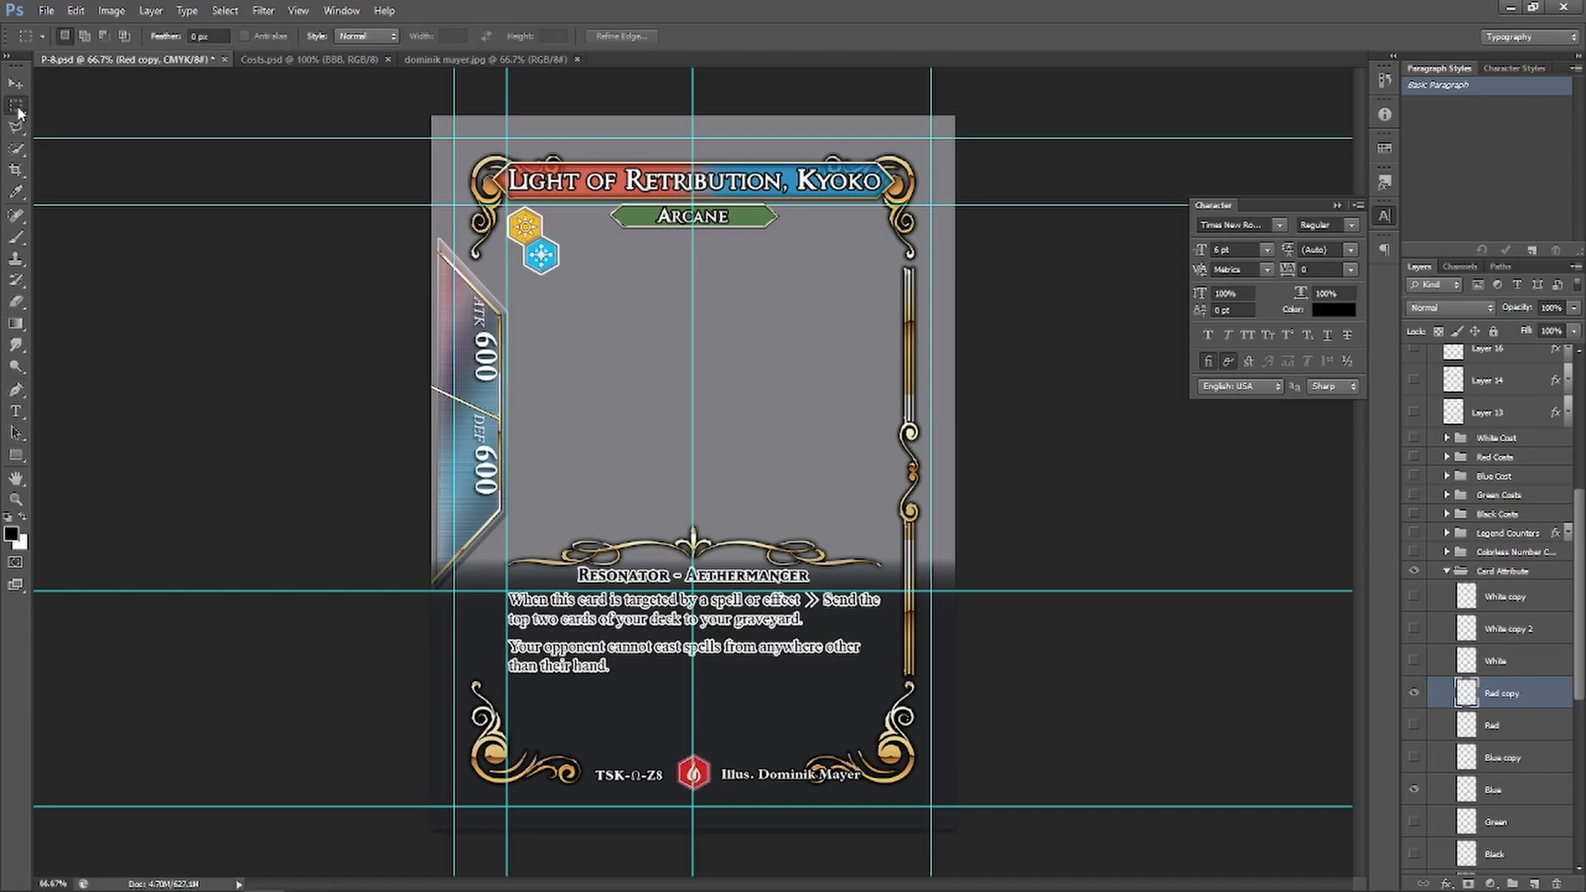
pyautogui.moveTo(726, 730); pyautogui.dragTo(693, 793)
pyautogui.press('Delete')
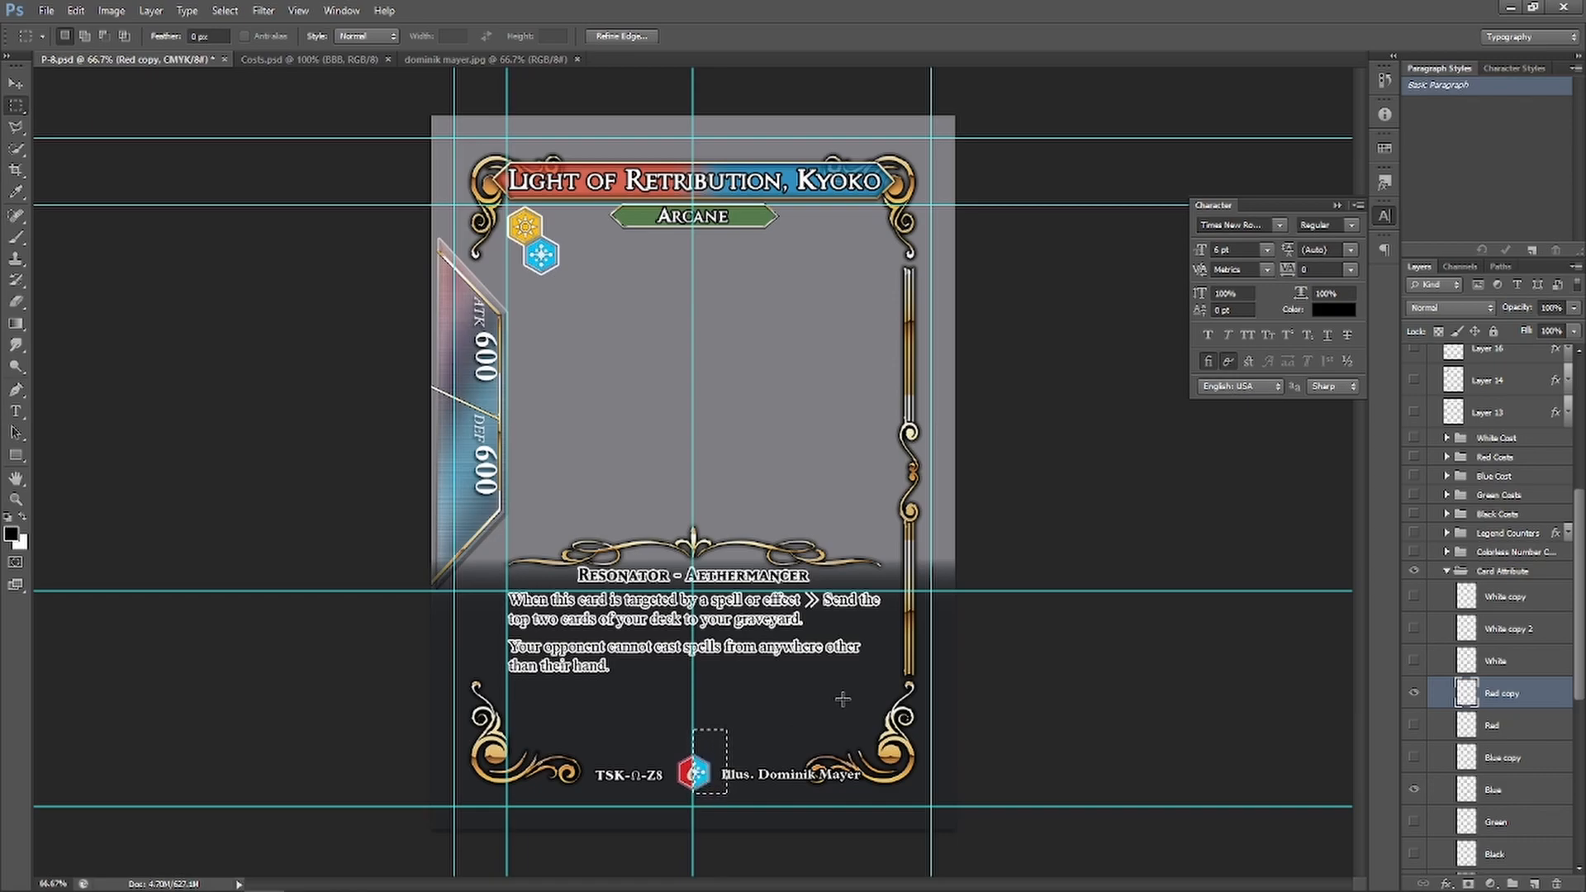
pyautogui.click(729, 680)
pyautogui.scroll(5, 1501, 463)
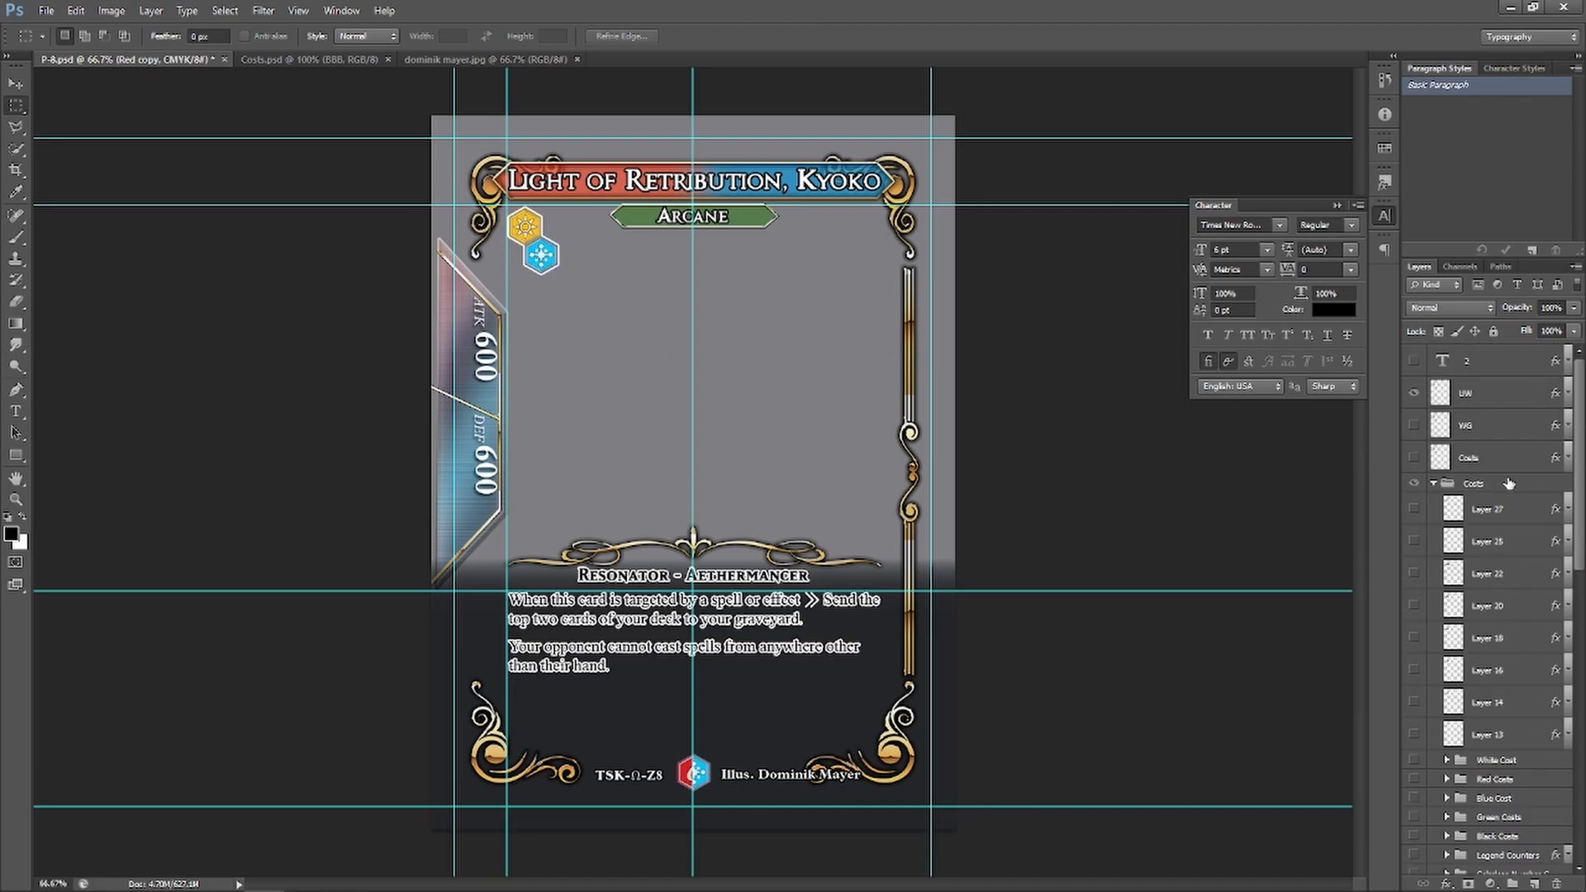
# Collapse the Costs group and delete the UW layer from the card template
pyautogui.click(1434, 485)
pyautogui.click(1477, 392)
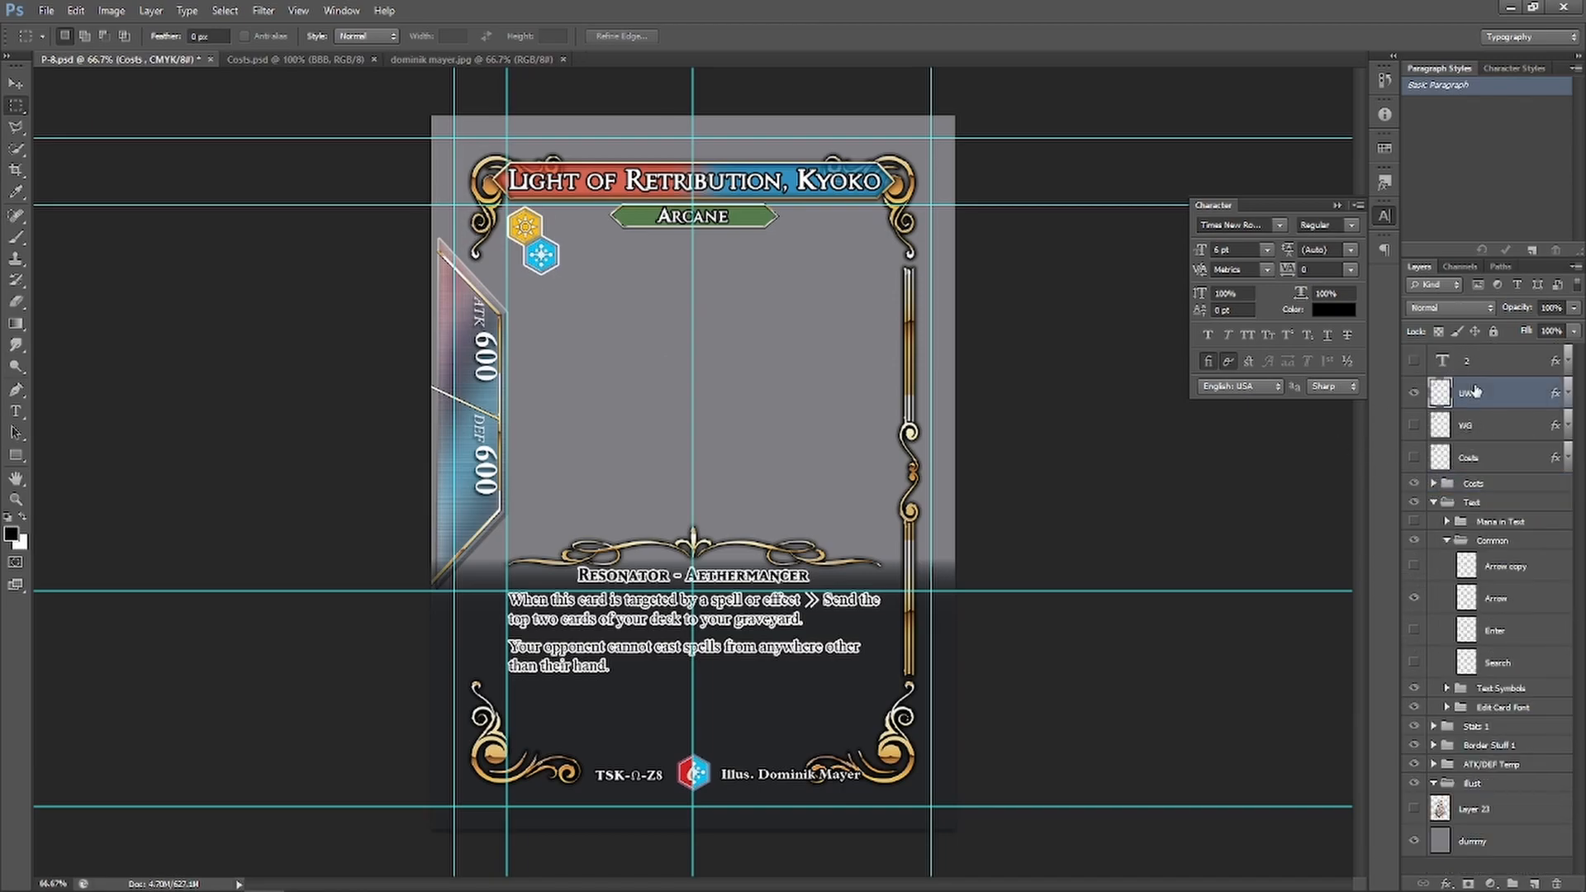
pyautogui.press('Delete')
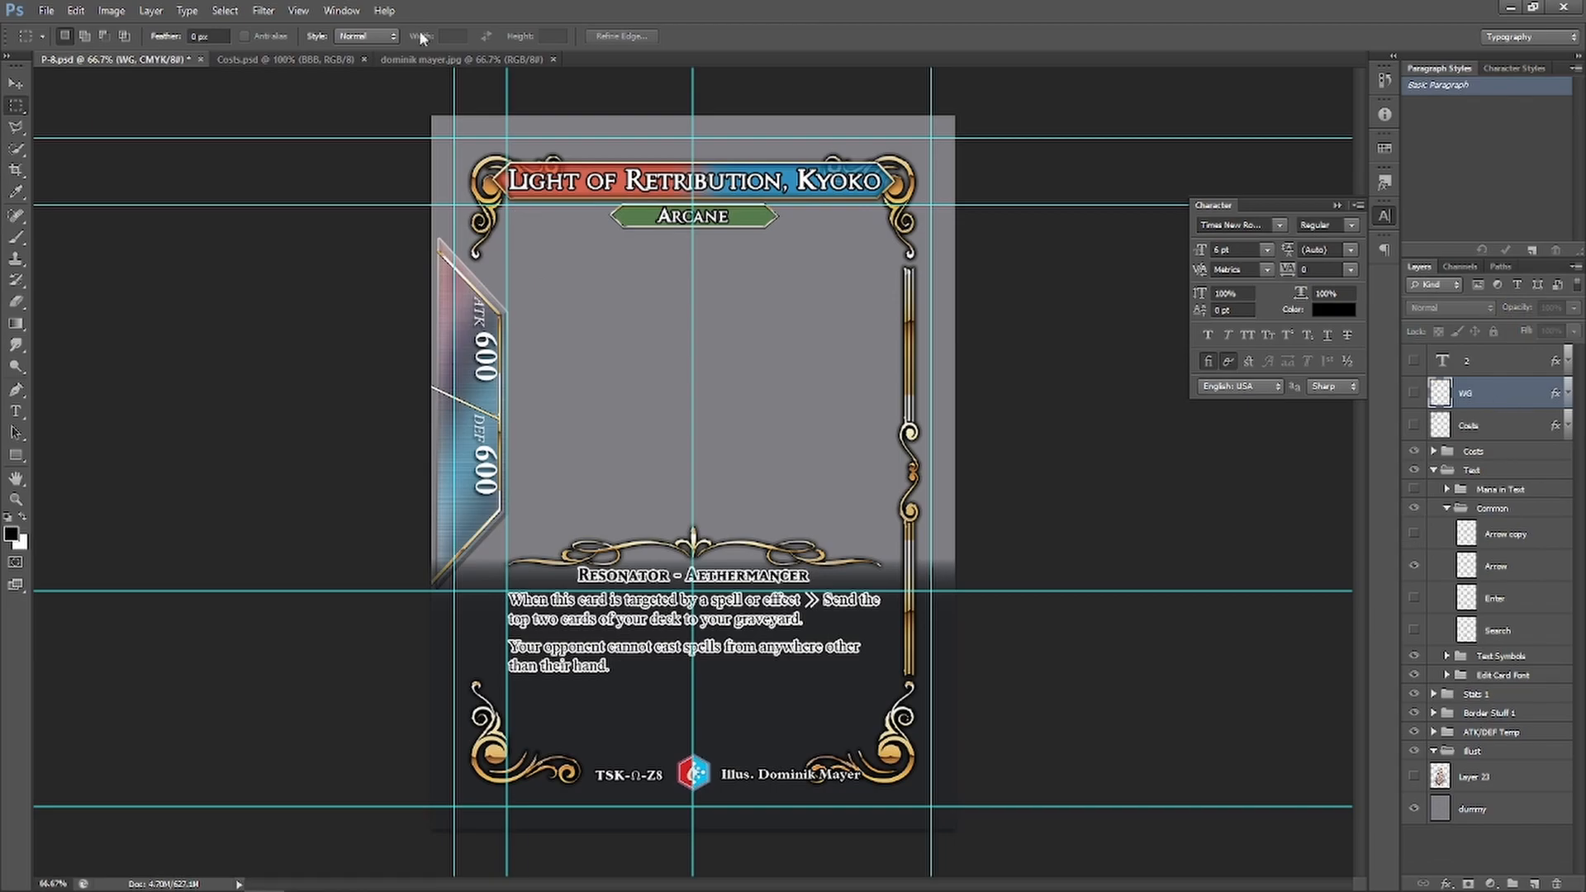
# In Costs.psd, hide the BBB cost icon layer and move it higher in the stack
pyautogui.click(260, 57)
pyautogui.scroll(-3, 1451, 747)
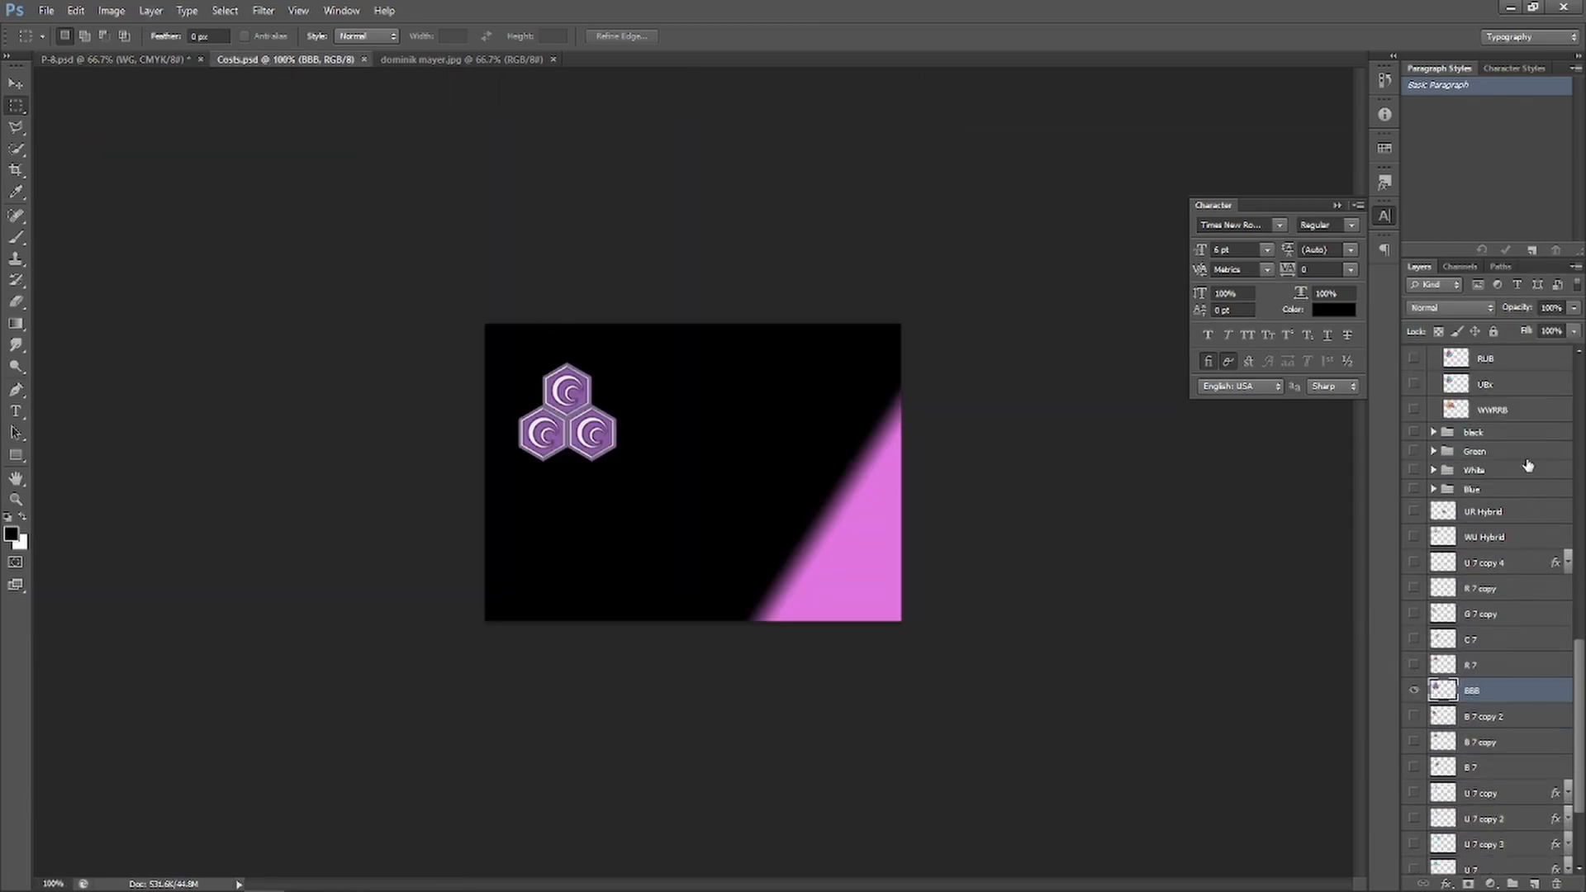
pyautogui.click(1414, 690)
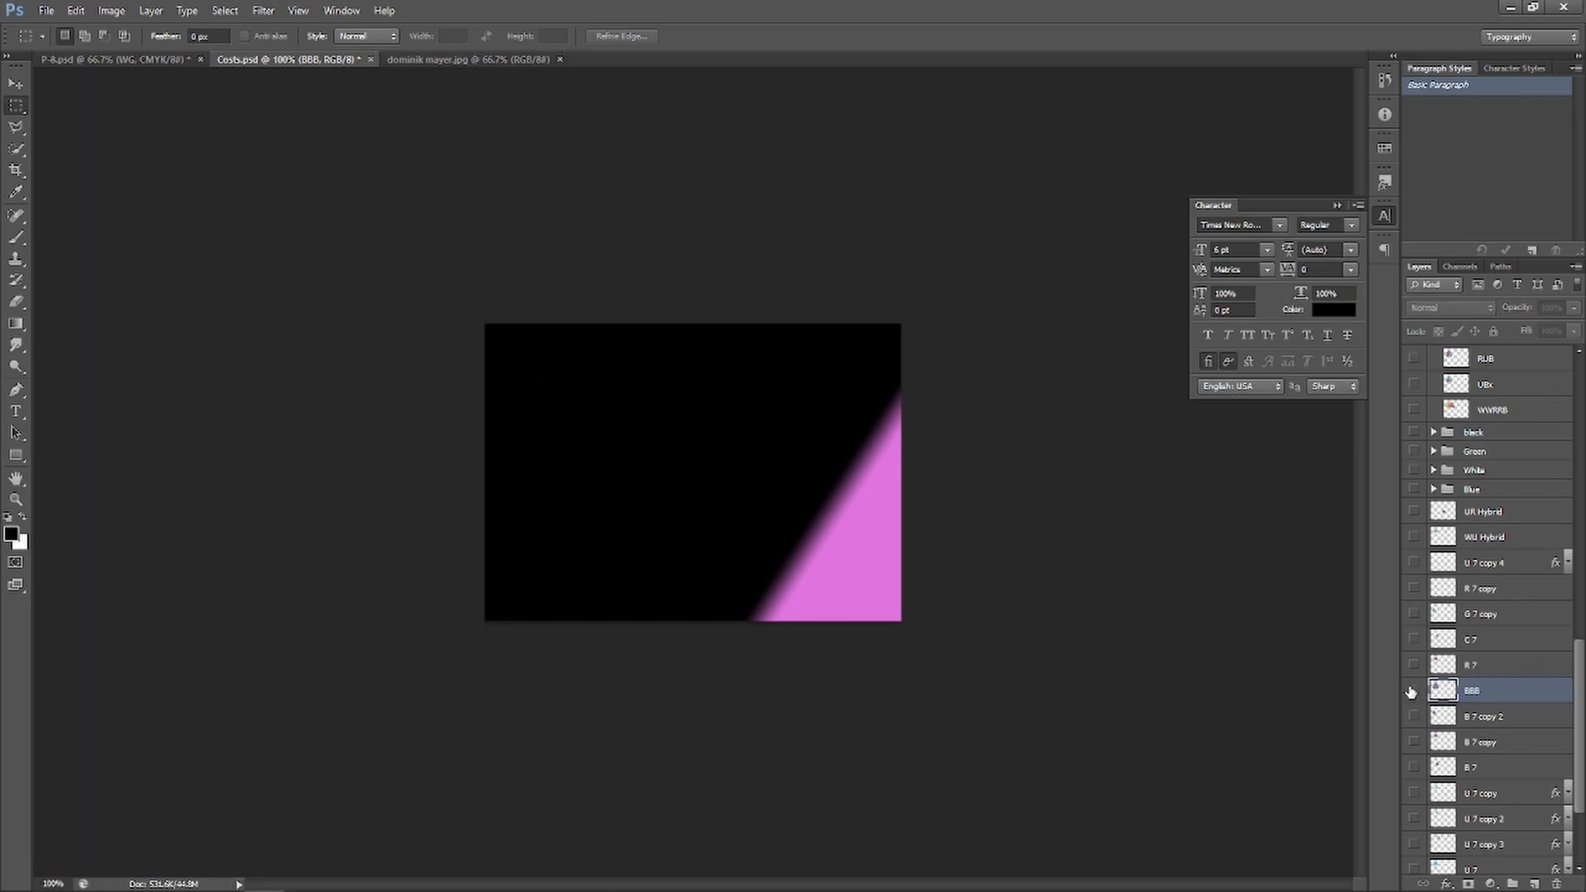
pyautogui.moveTo(1479, 692); pyautogui.dragTo(1478, 433)
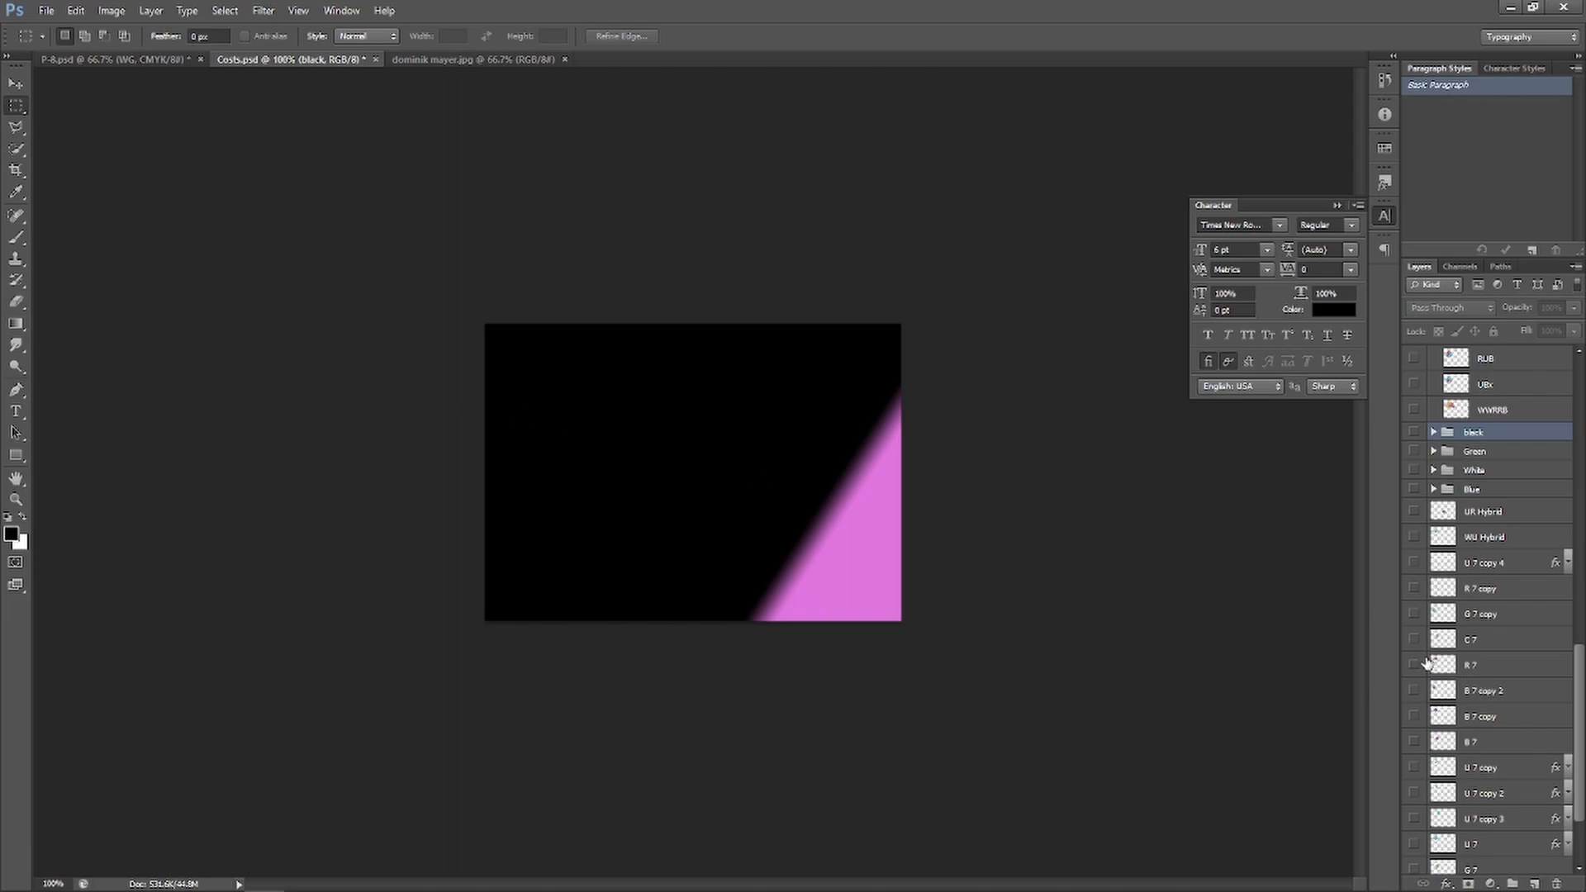
pyautogui.scroll(5, 1507, 592)
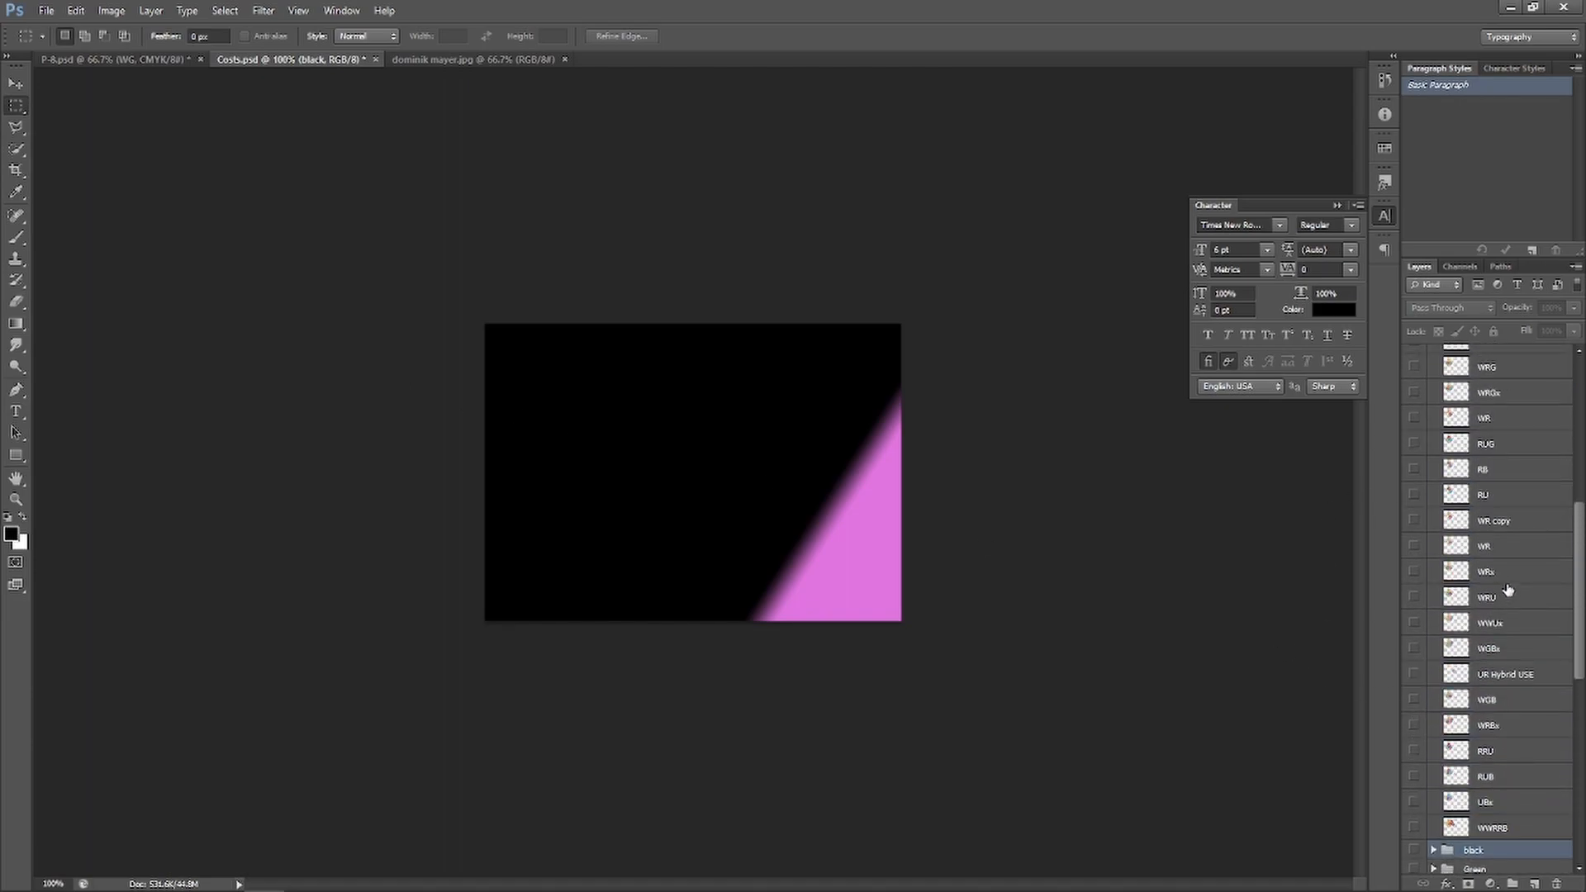
pyautogui.scroll(2, 1507, 590)
# Show the RU layer and duplicate it into P-8.psd
pyautogui.click(1414, 552)
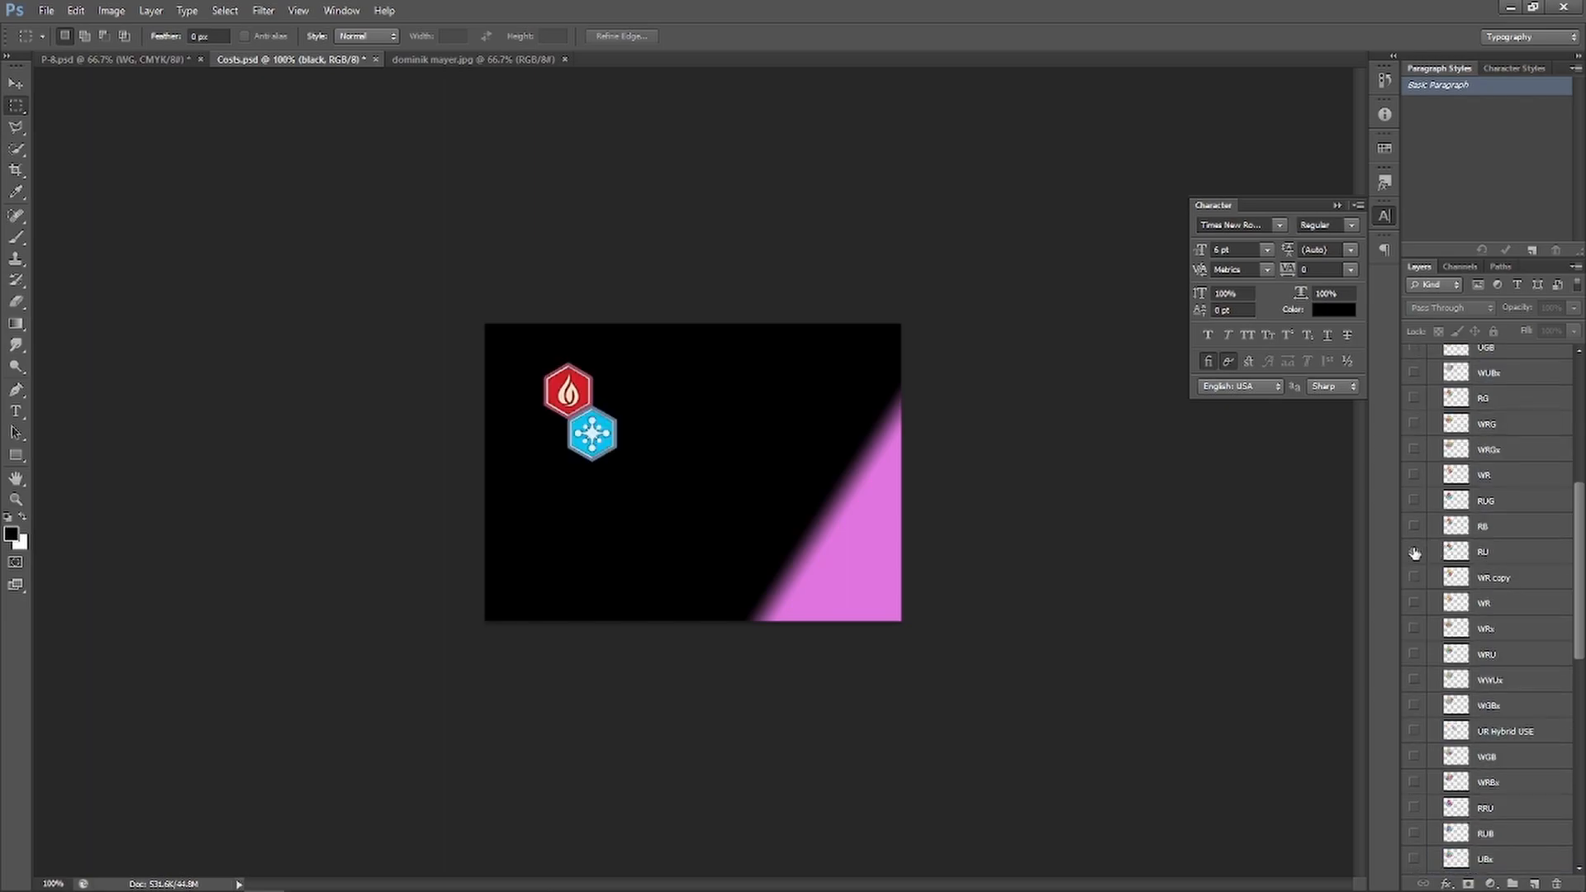
pyautogui.click(1508, 555)
pyautogui.rightClick(1506, 558)
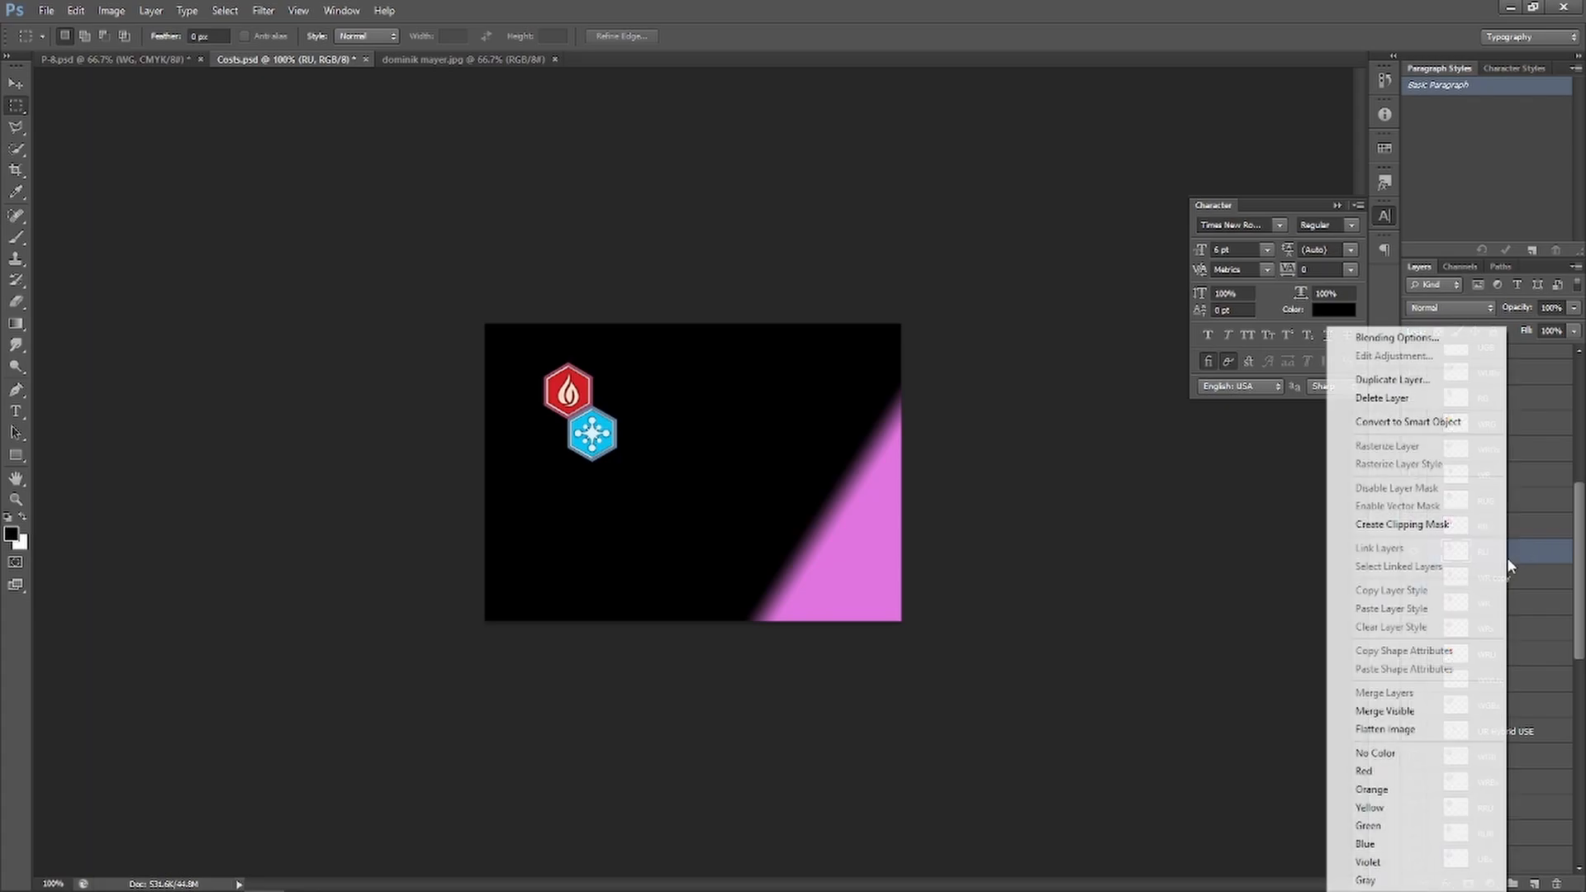
pyautogui.click(1392, 380)
pyautogui.click(747, 332)
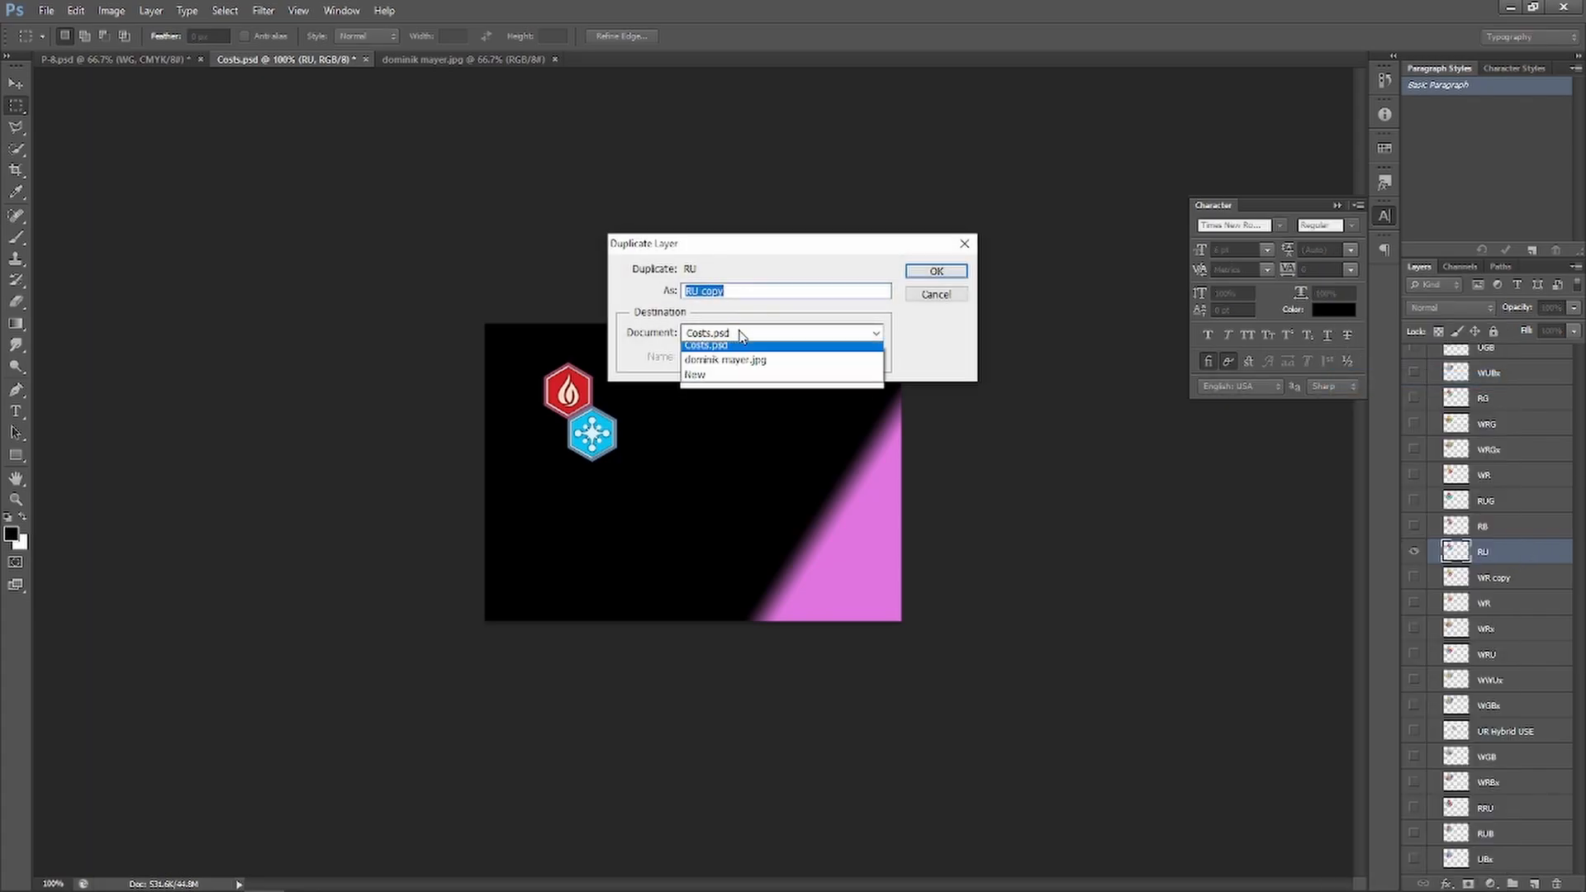
pyautogui.click(747, 351)
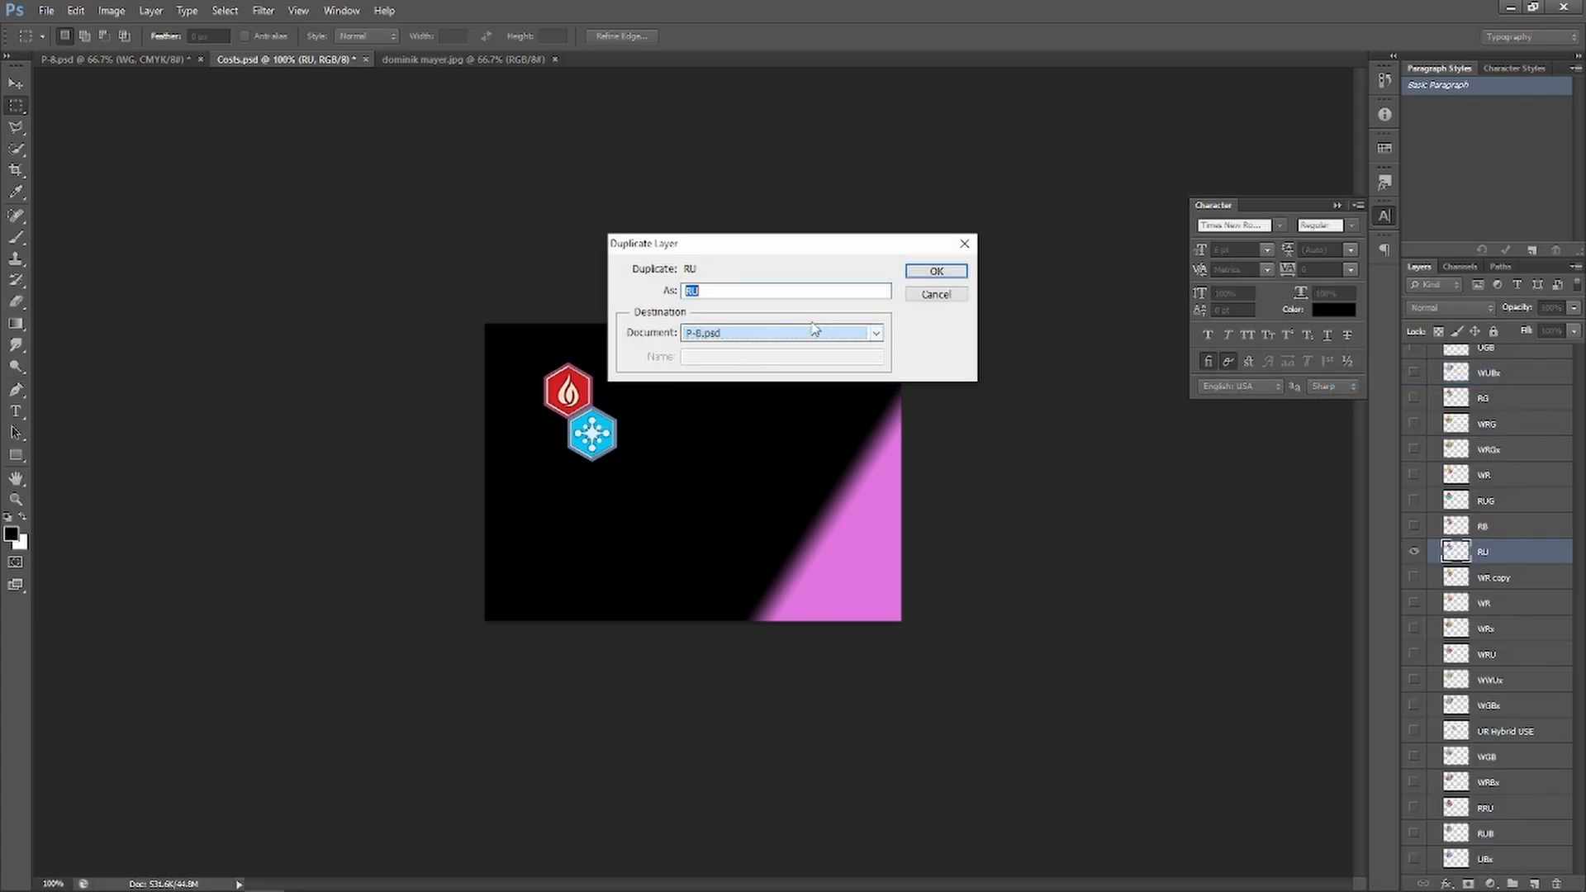
pyautogui.click(935, 271)
pyautogui.click(157, 63)
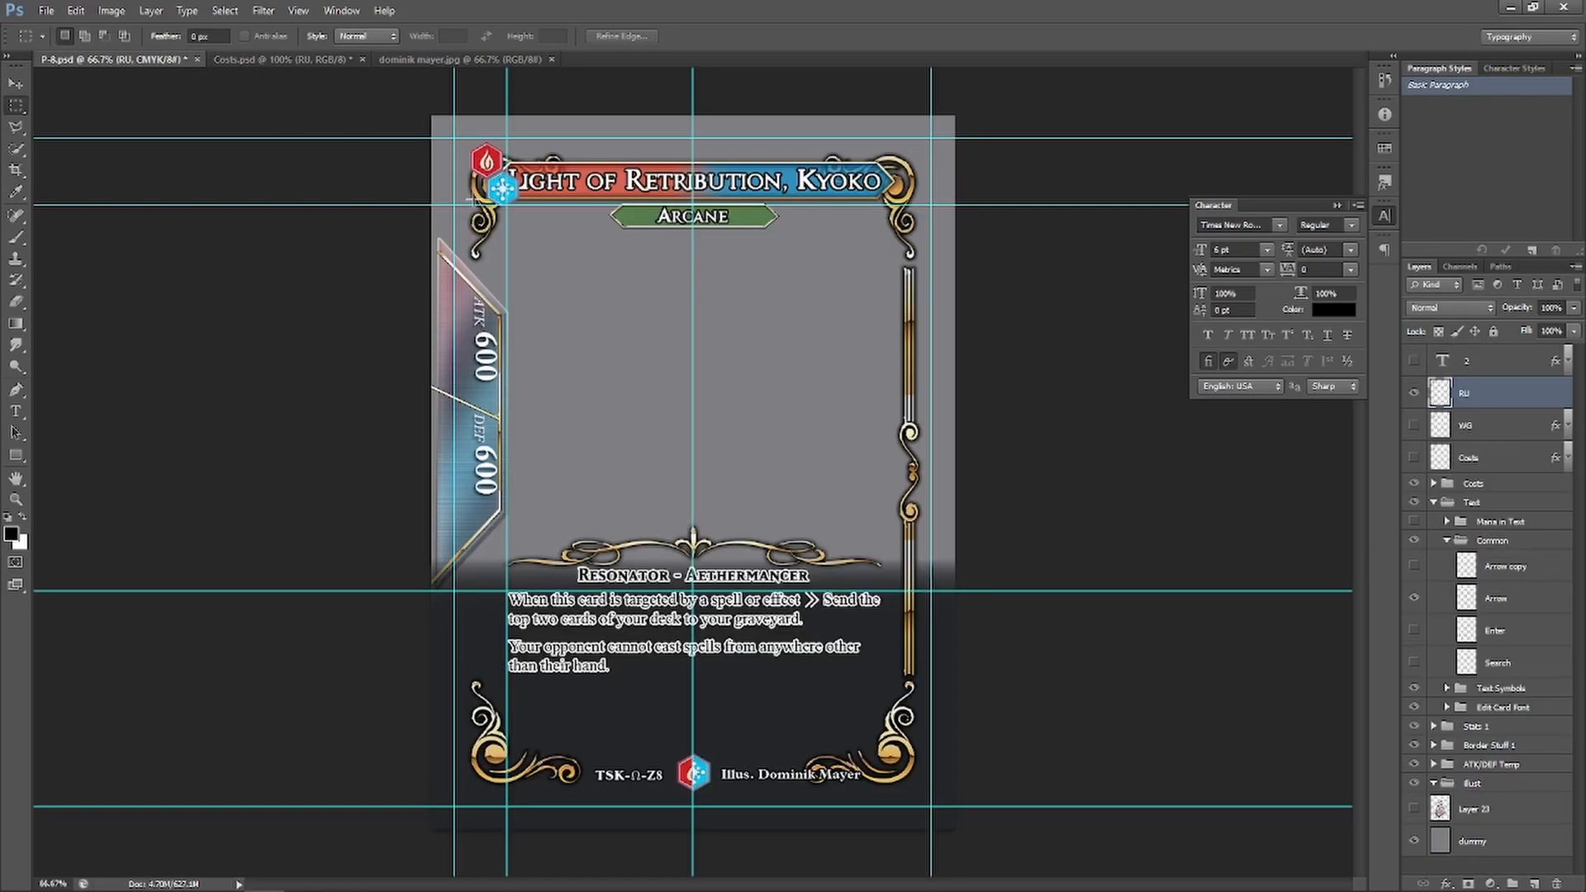
# Move the RU fire and snowflake icons under the top-left title corner and give them a white Stroke
pyautogui.click(16, 84)
pyautogui.moveTo(490, 177); pyautogui.dragTo(535, 245)
pyautogui.rightClick(1527, 399)
pyautogui.click(1445, 343)
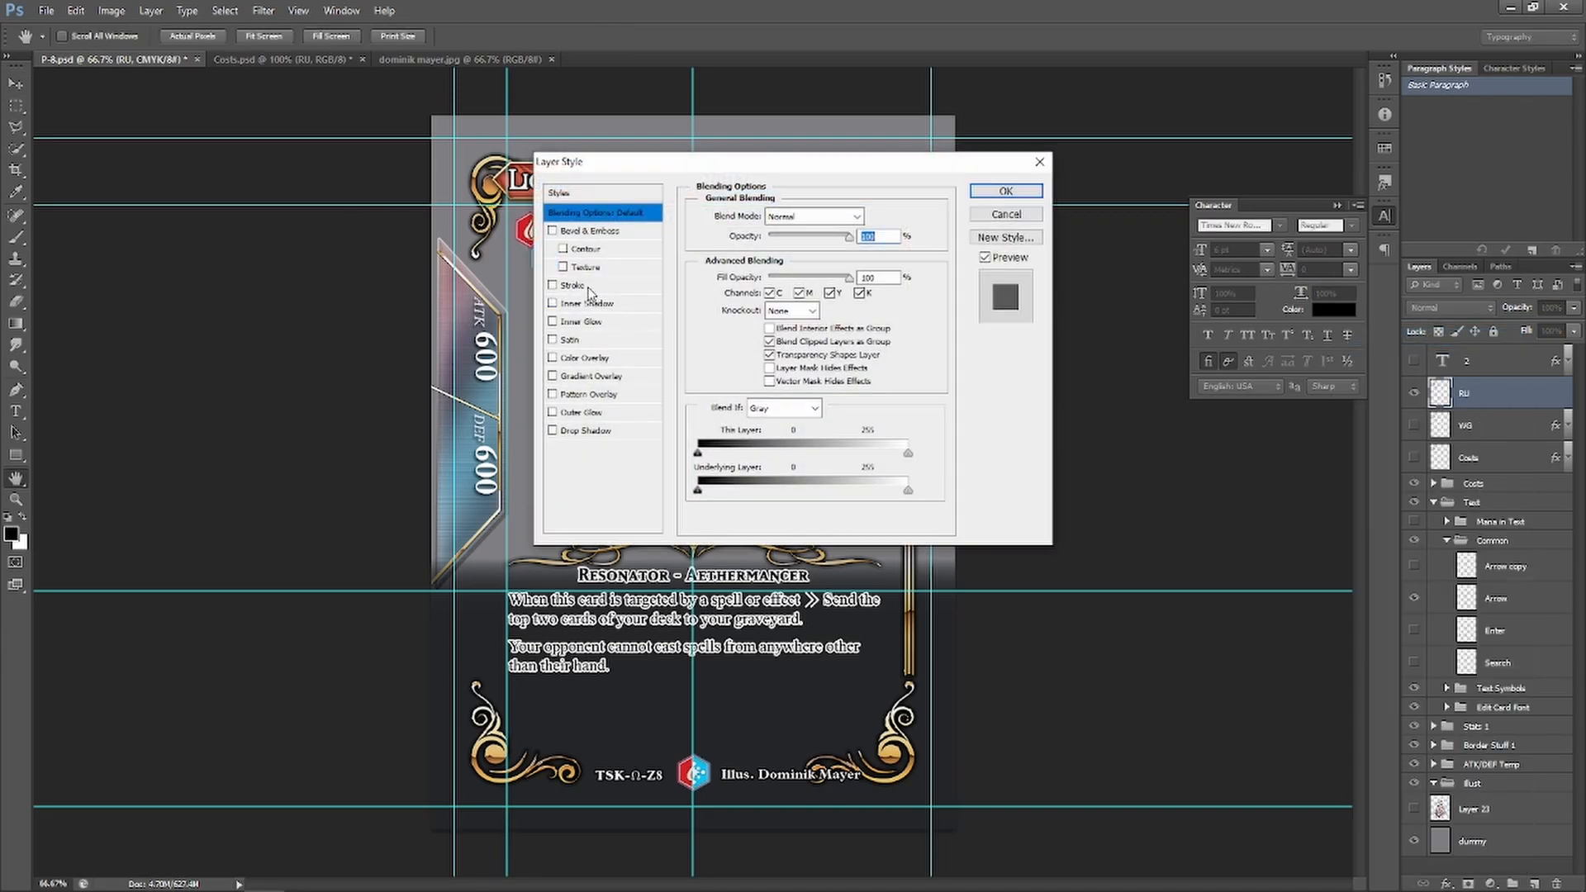
pyautogui.click(588, 289)
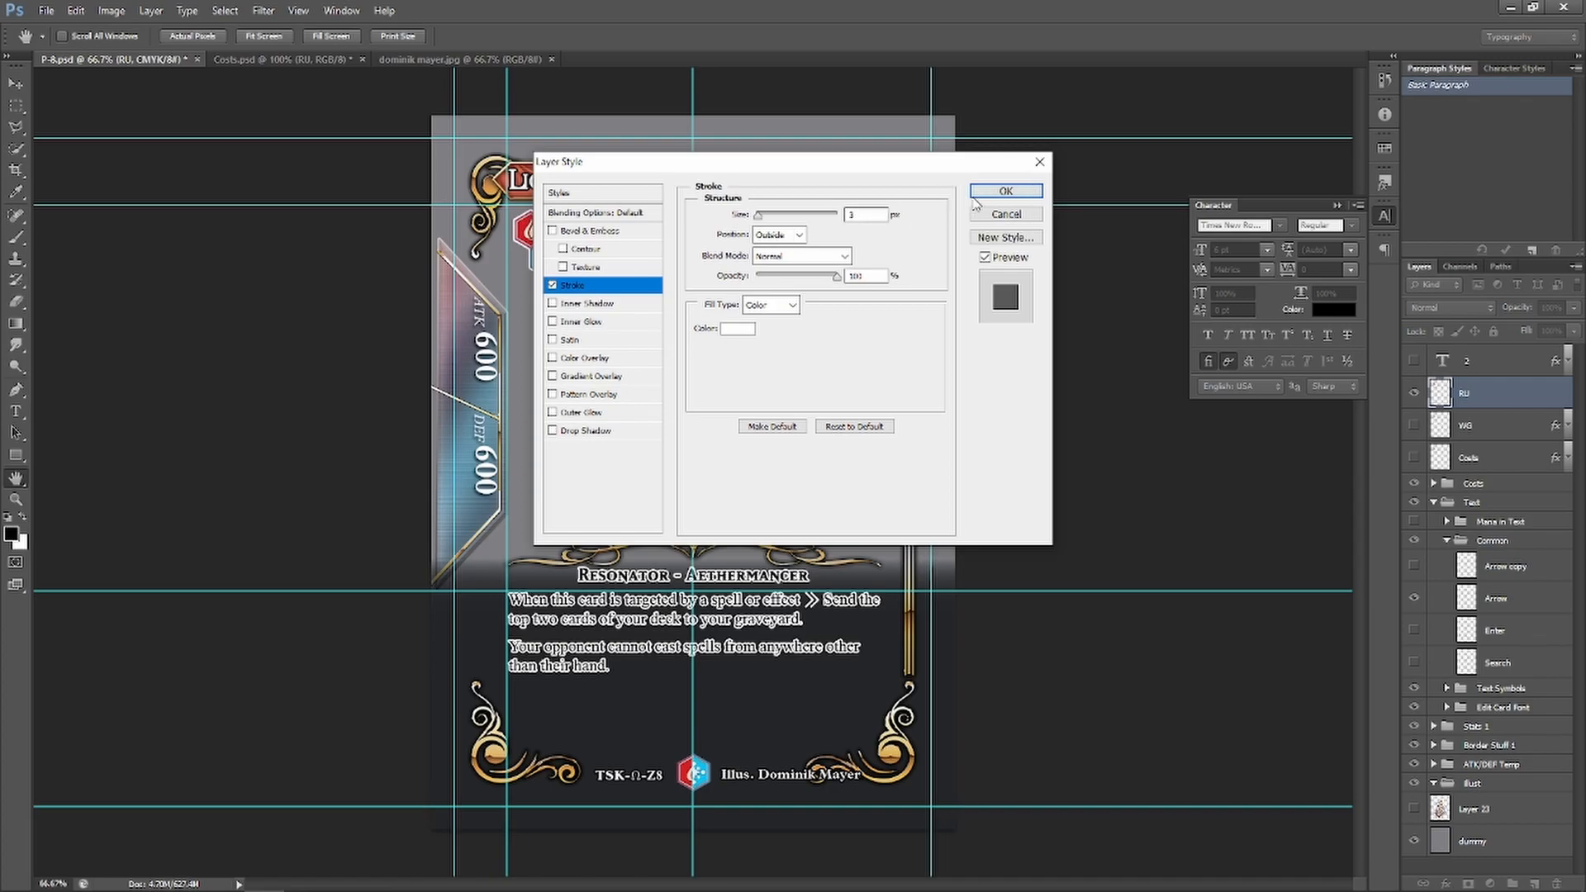
pyautogui.click(1003, 192)
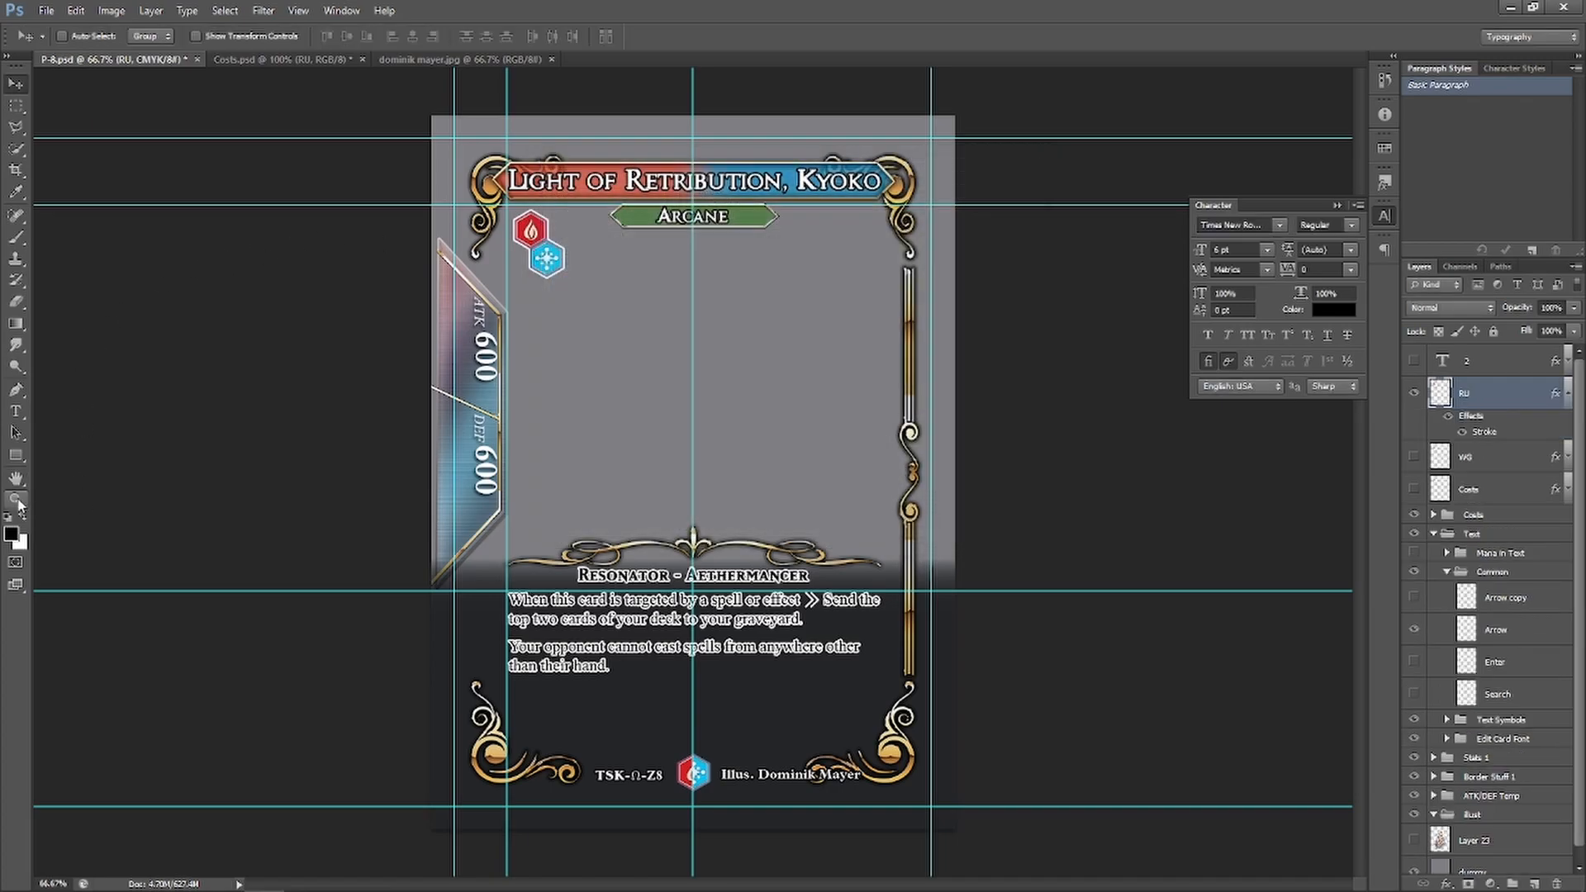
# Zoom in on the icons, nudge them left and up, then fit the card on screen
pyautogui.click(19, 504)
pyautogui.moveTo(493, 210); pyautogui.dragTo(673, 287)
pyautogui.click(669, 217)
pyautogui.click(650, 300)
pyautogui.click(649, 302)
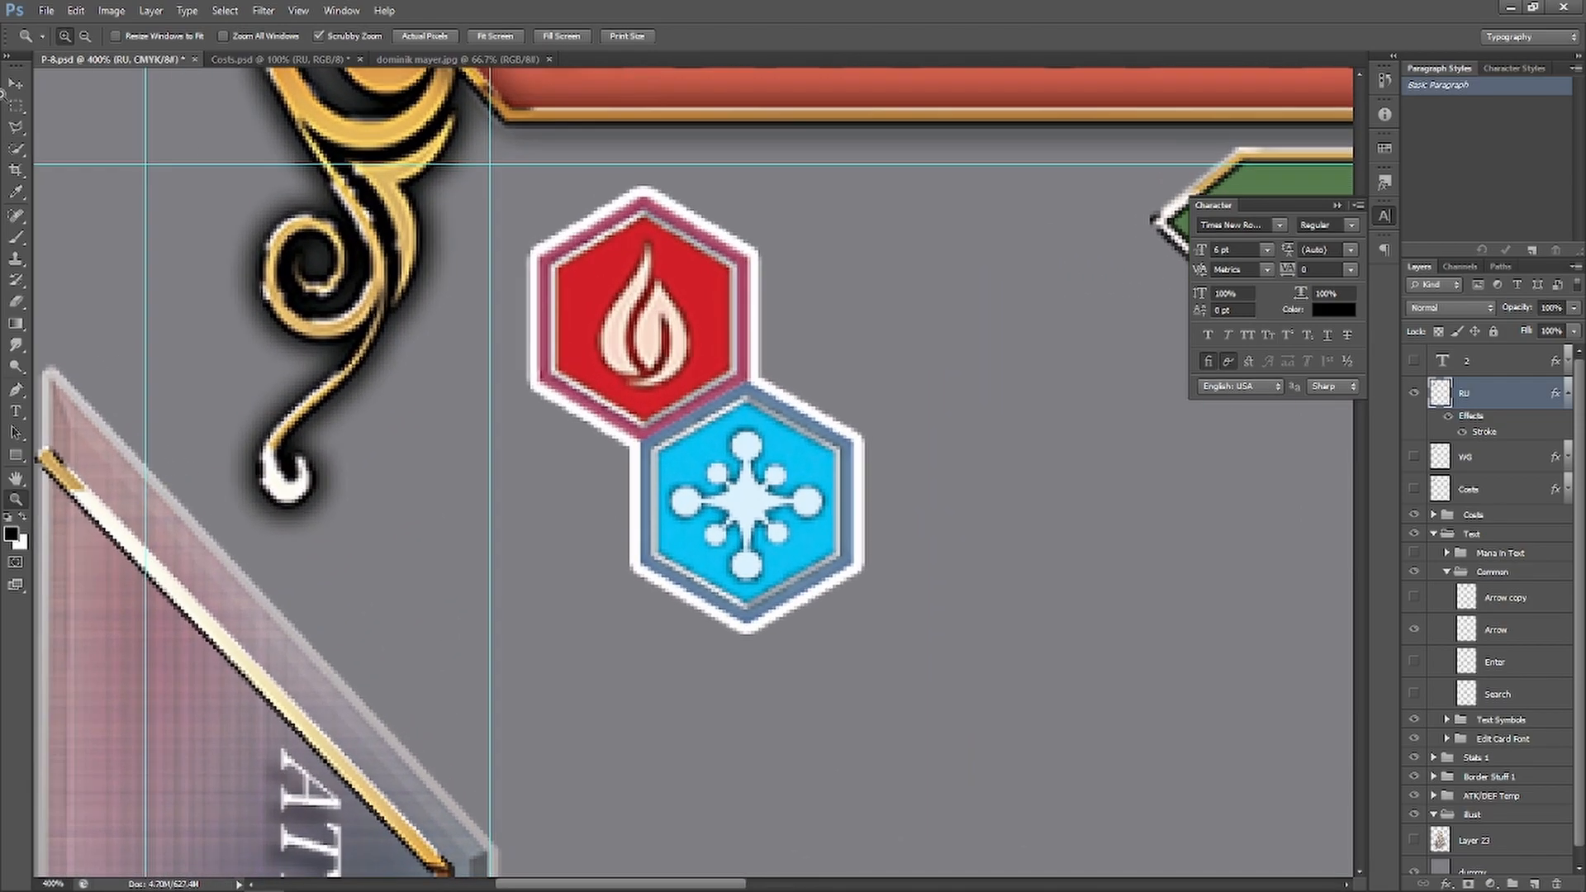
pyautogui.click(16, 84)
pyautogui.press('Left')
pyautogui.press('Left')
pyautogui.press('Left')
pyautogui.press('Left')
pyautogui.press('Left')
pyautogui.press('Left')
pyautogui.press('Left')
pyautogui.press('Left')
pyautogui.press('Up')
pyautogui.press('Up')
pyautogui.press('Up')
pyautogui.press('Up')
pyautogui.press('Up')
pyautogui.press('Up')
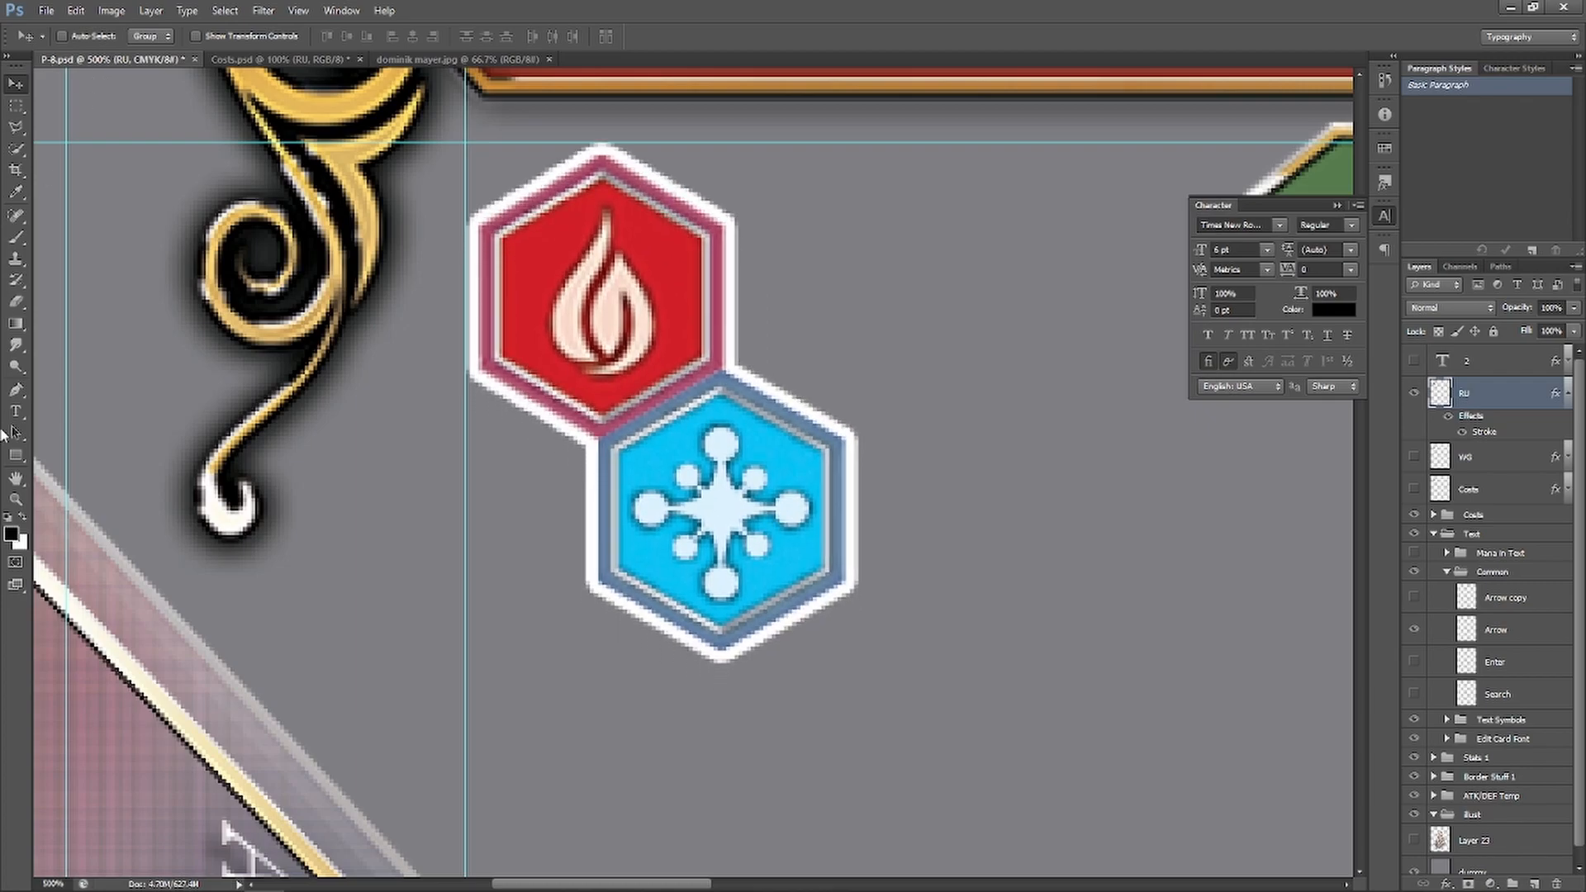
pyautogui.click(15, 499)
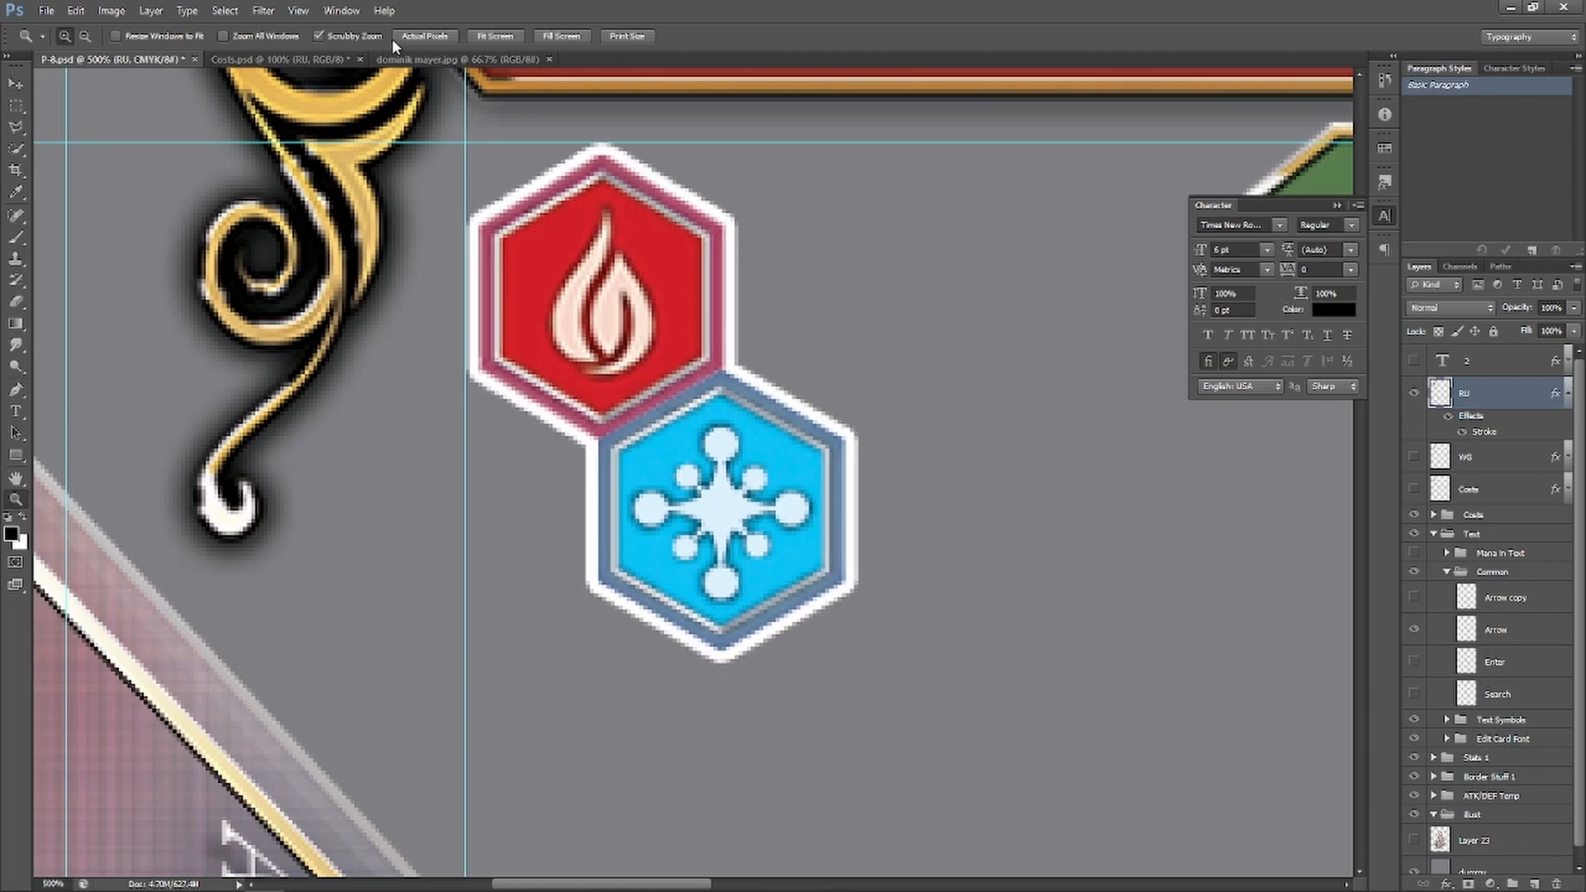
pyautogui.click(498, 36)
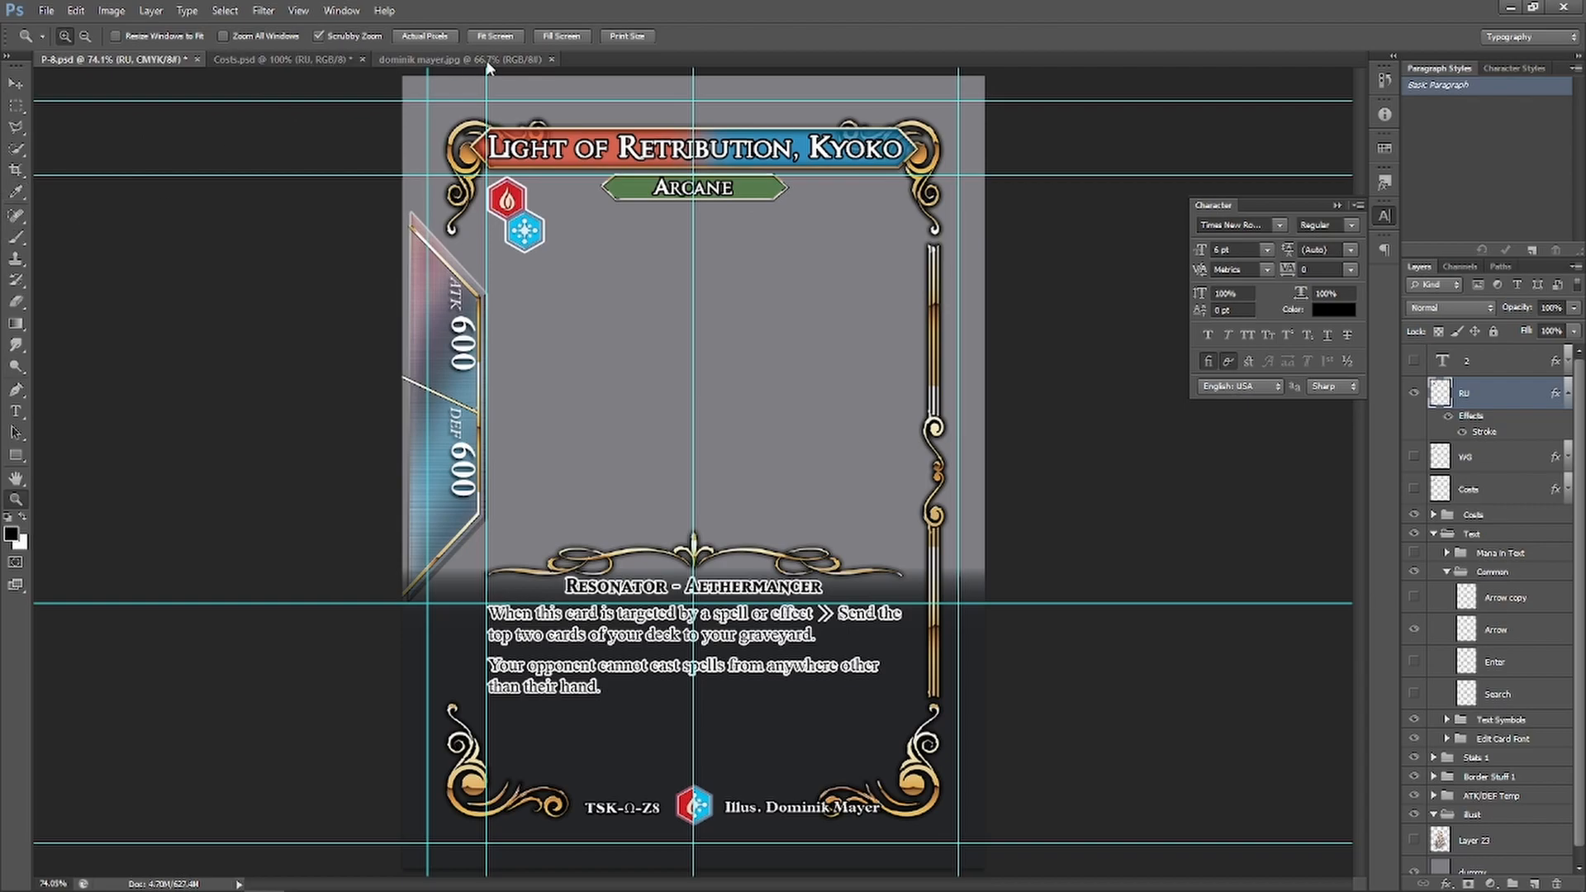
pyautogui.click(462, 61)
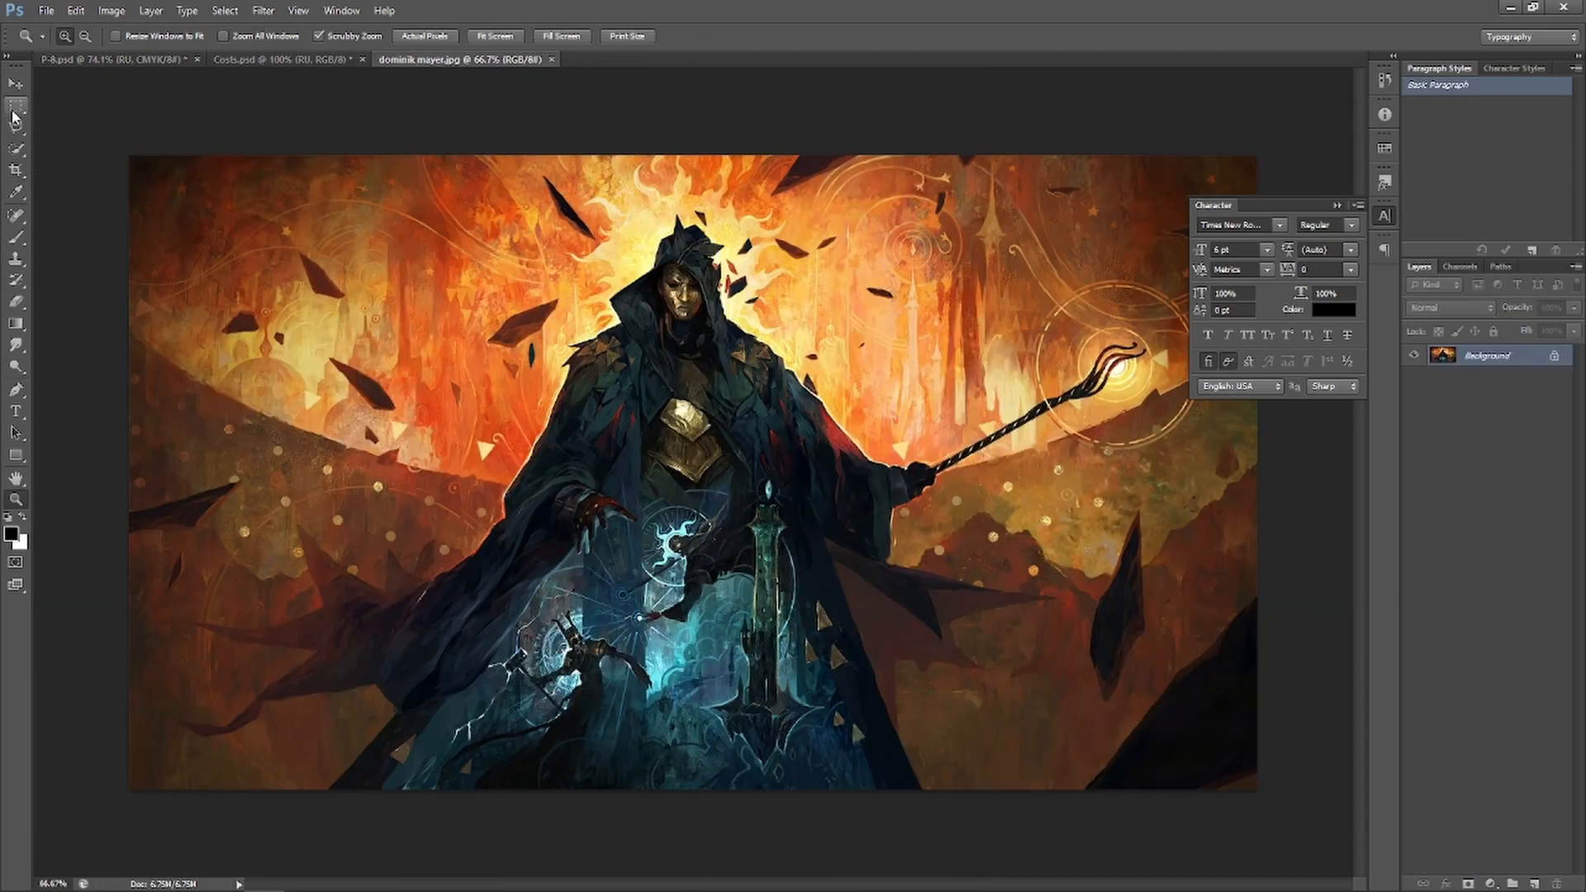
pyautogui.press('m')
pyautogui.moveTo(79, 132); pyautogui.dragTo(1286, 851)
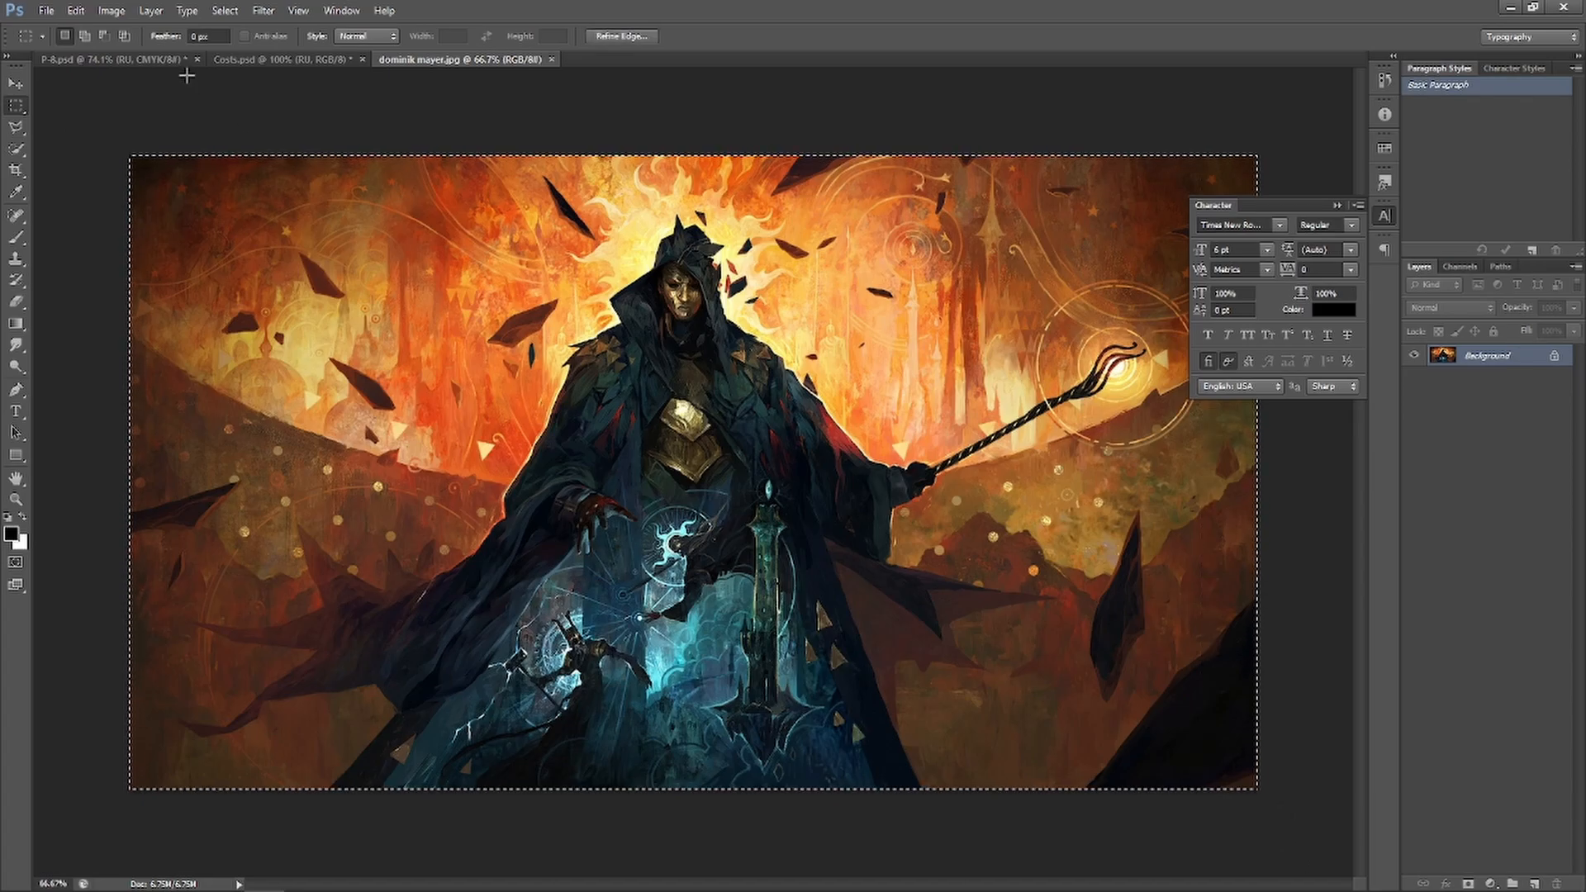
pyautogui.click(133, 60)
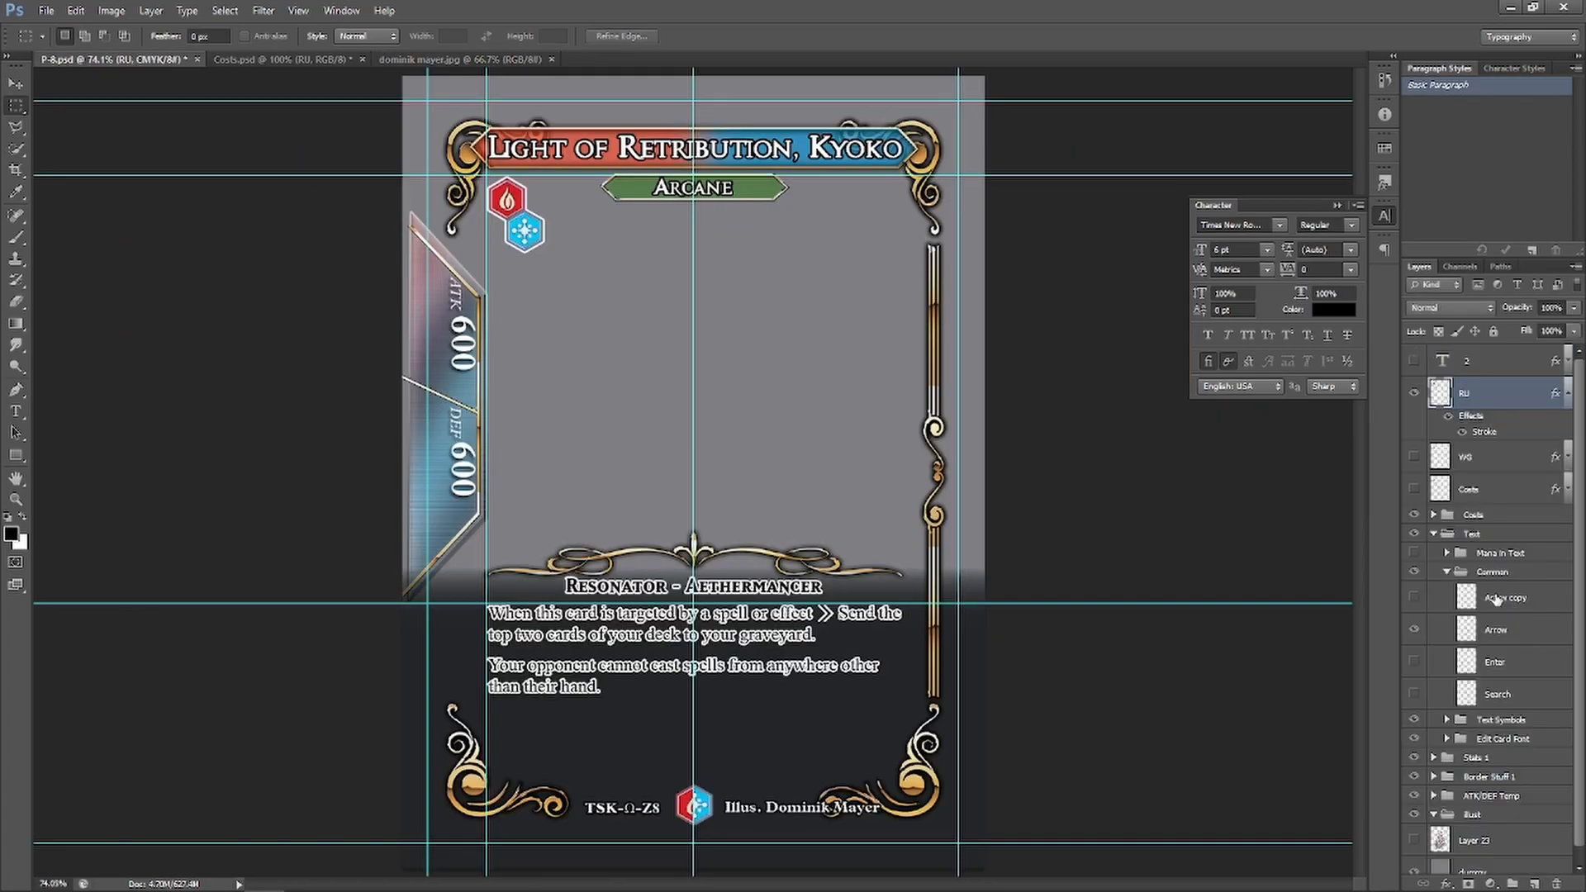
pyautogui.click(1566, 399)
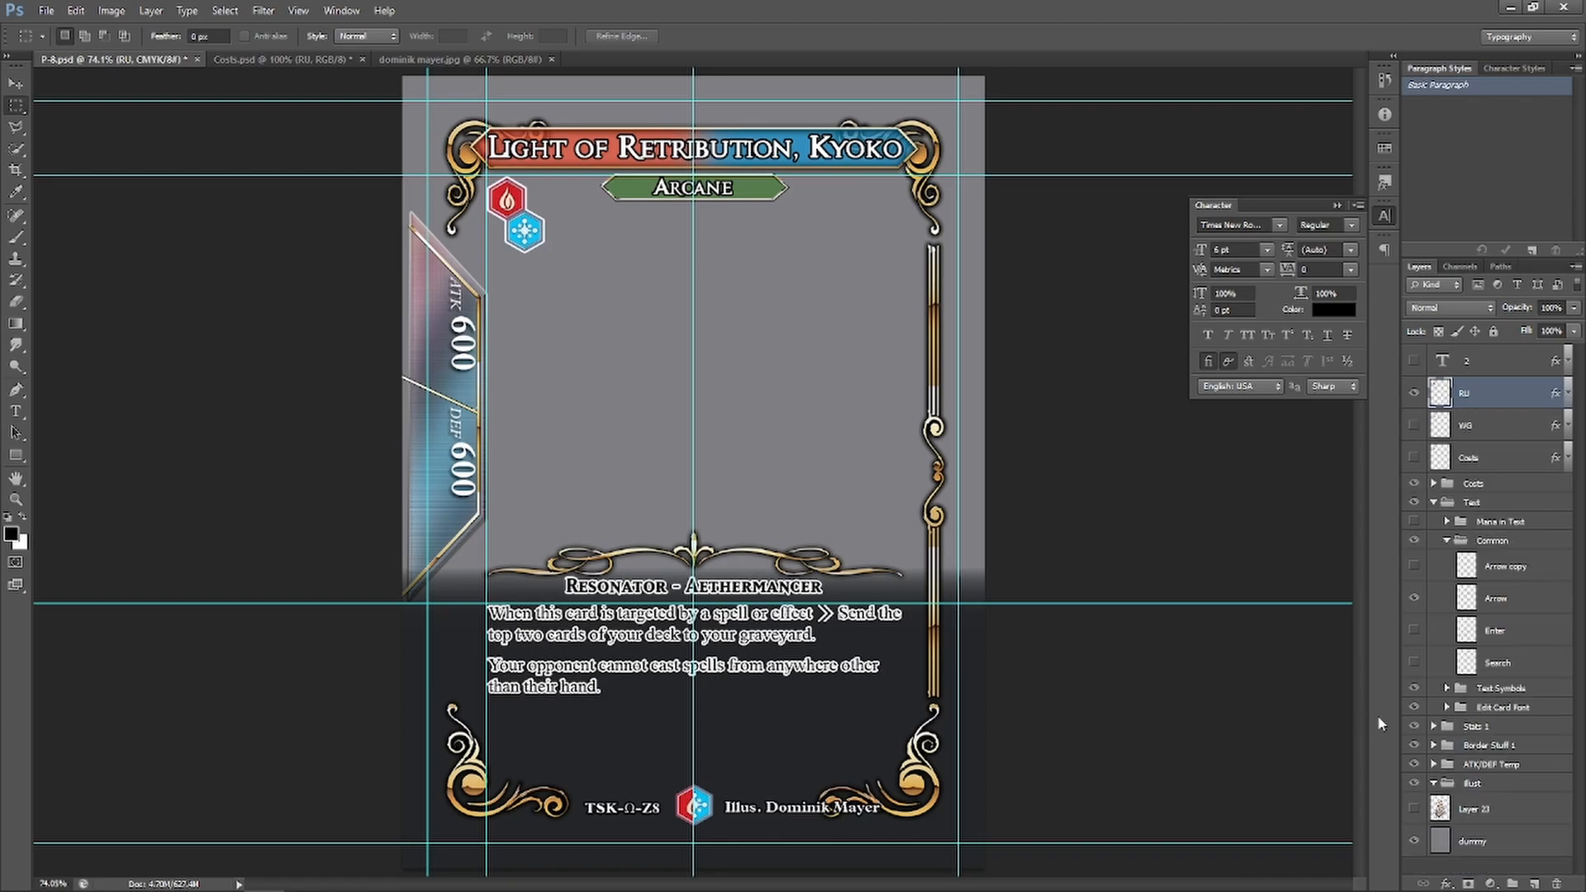
pyautogui.click(1470, 818)
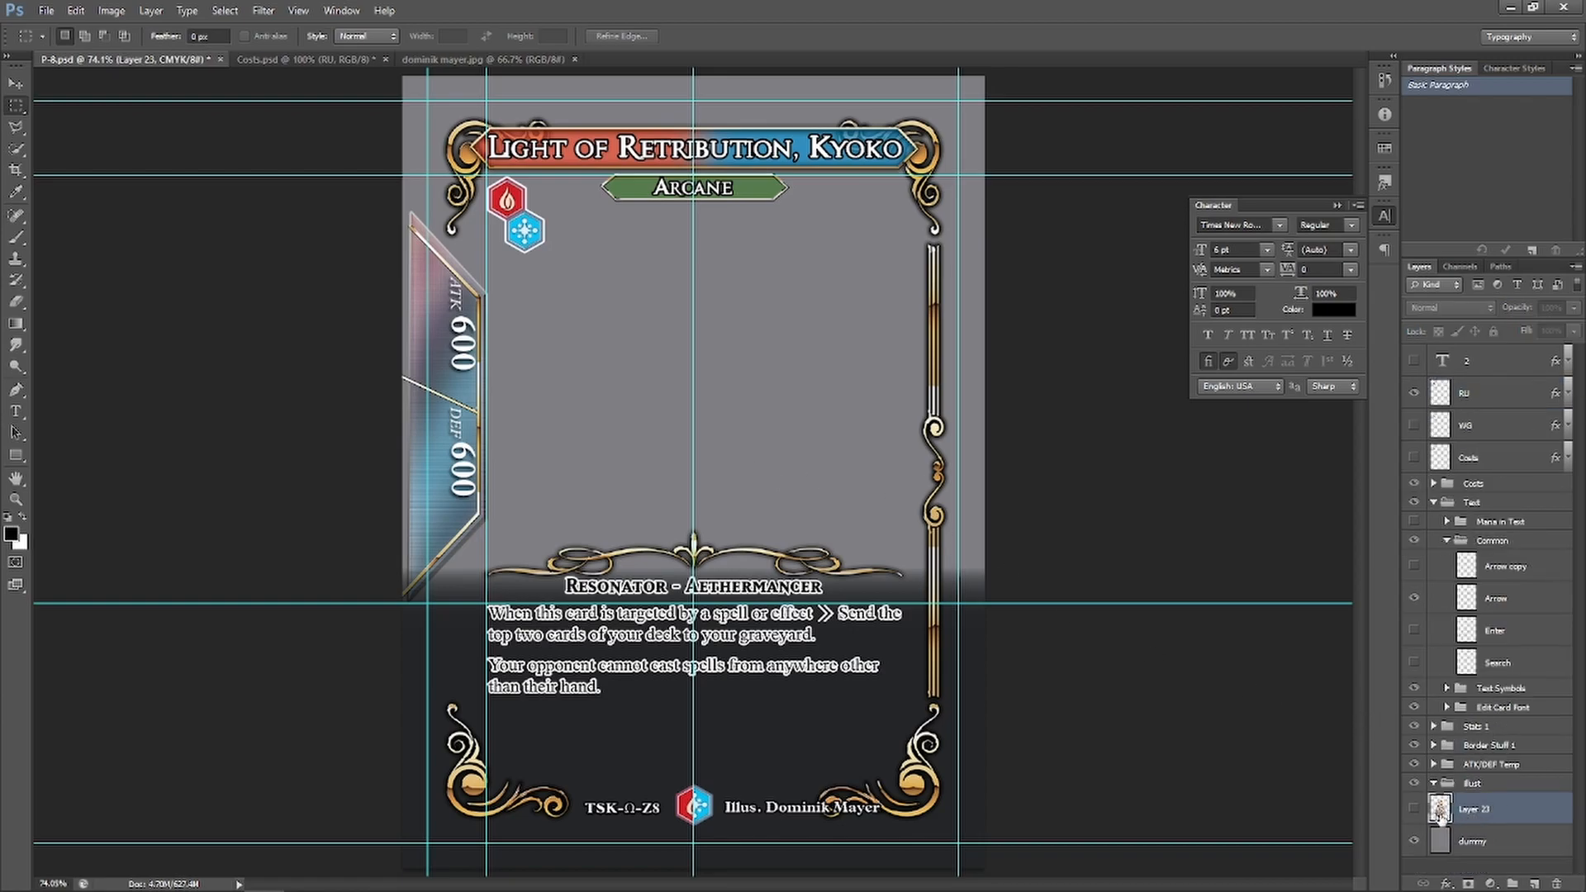
# Paste the illustration, shift it to frame the hooded figure, and scale it to about 109%
pyautogui.hotkey('ctrl', 'v')
pyautogui.click(15, 83)
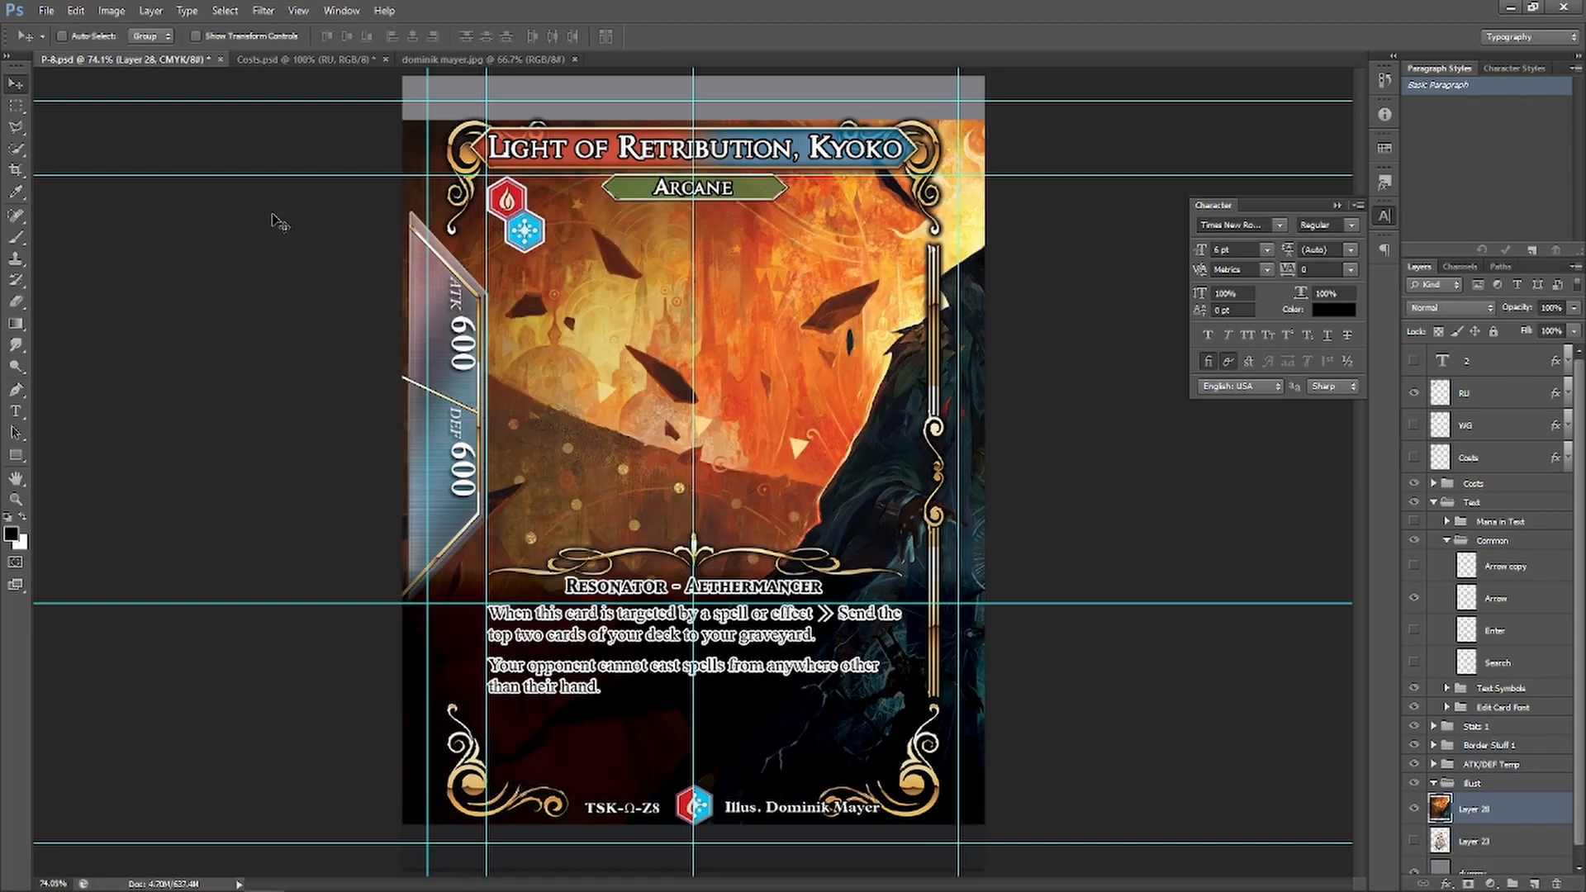
pyautogui.moveTo(872, 449); pyautogui.dragTo(533, 422)
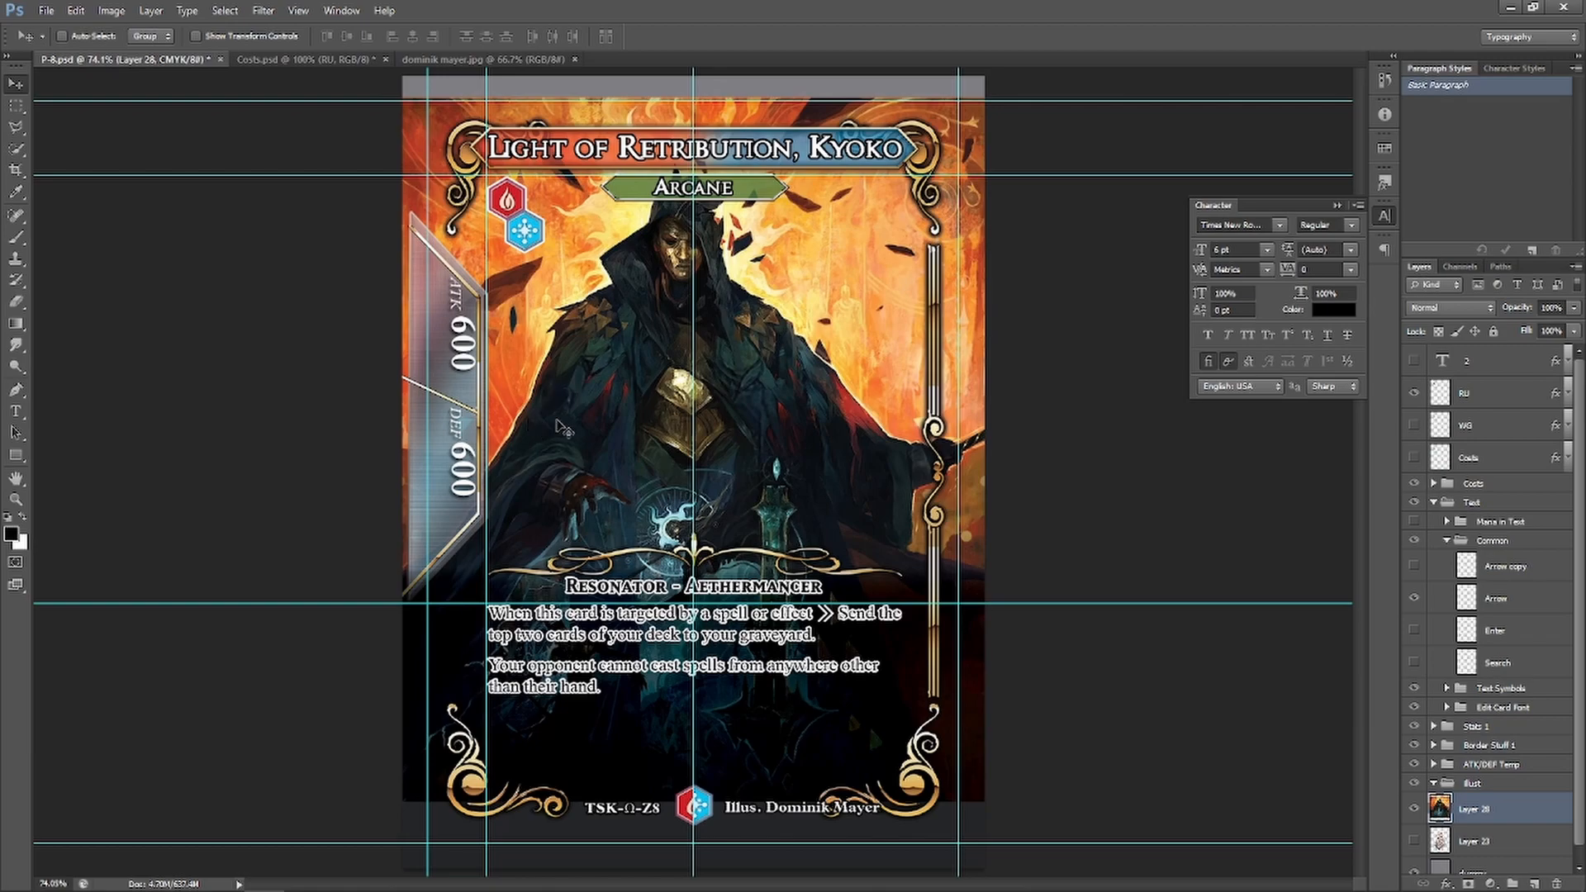
pyautogui.hotkey('ctrl', 't')
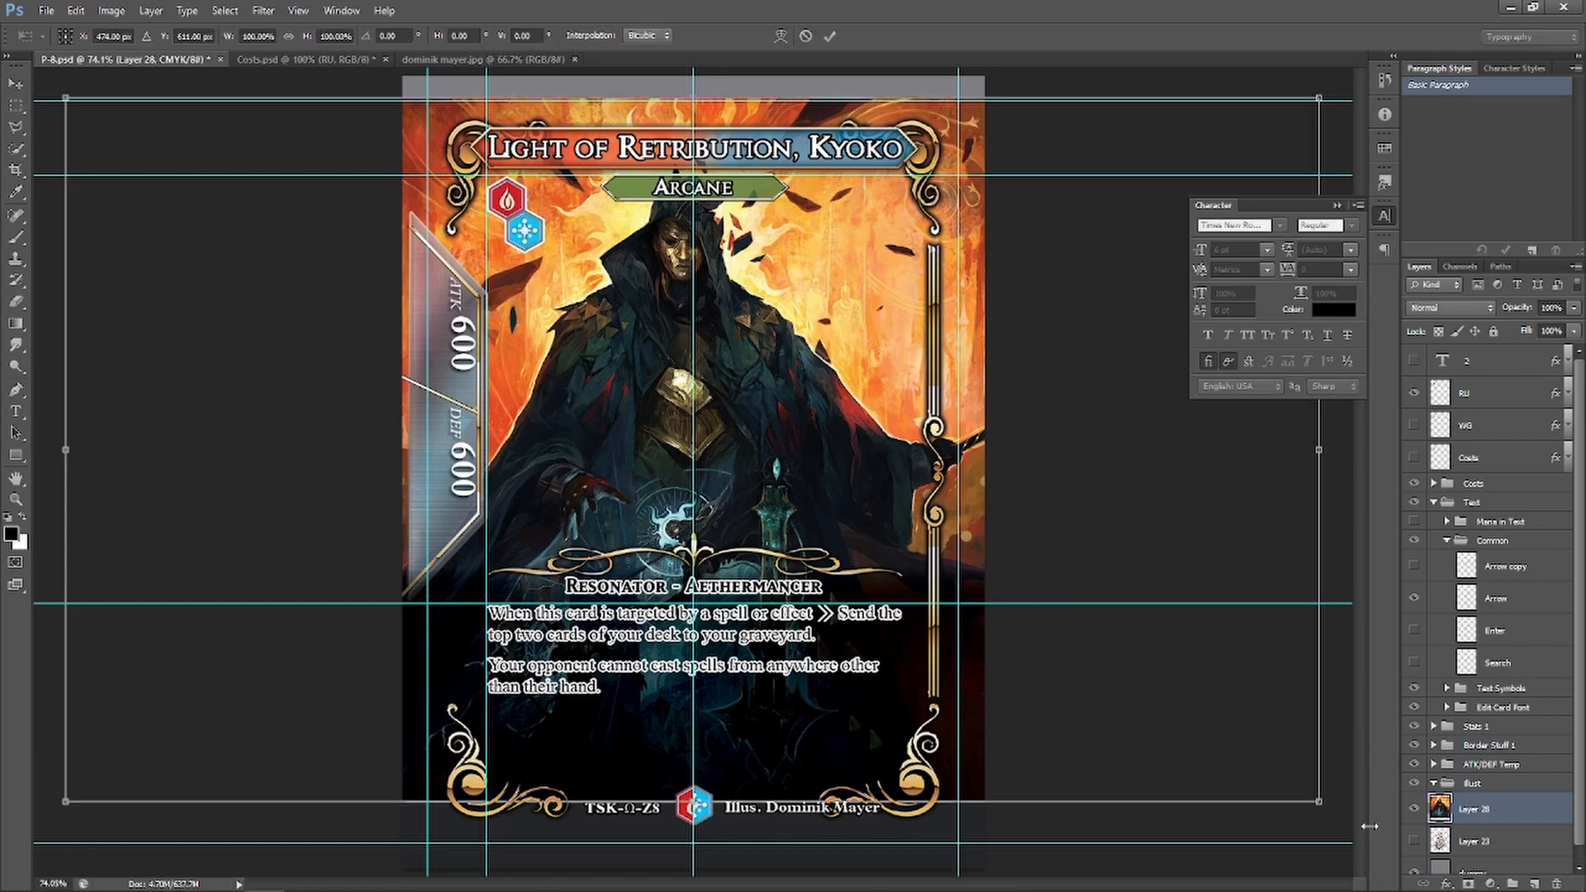
pyautogui.moveTo(1316, 801); pyautogui.dragTo(1436, 867)
pyautogui.moveTo(1193, 721); pyautogui.dragTo(1147, 715)
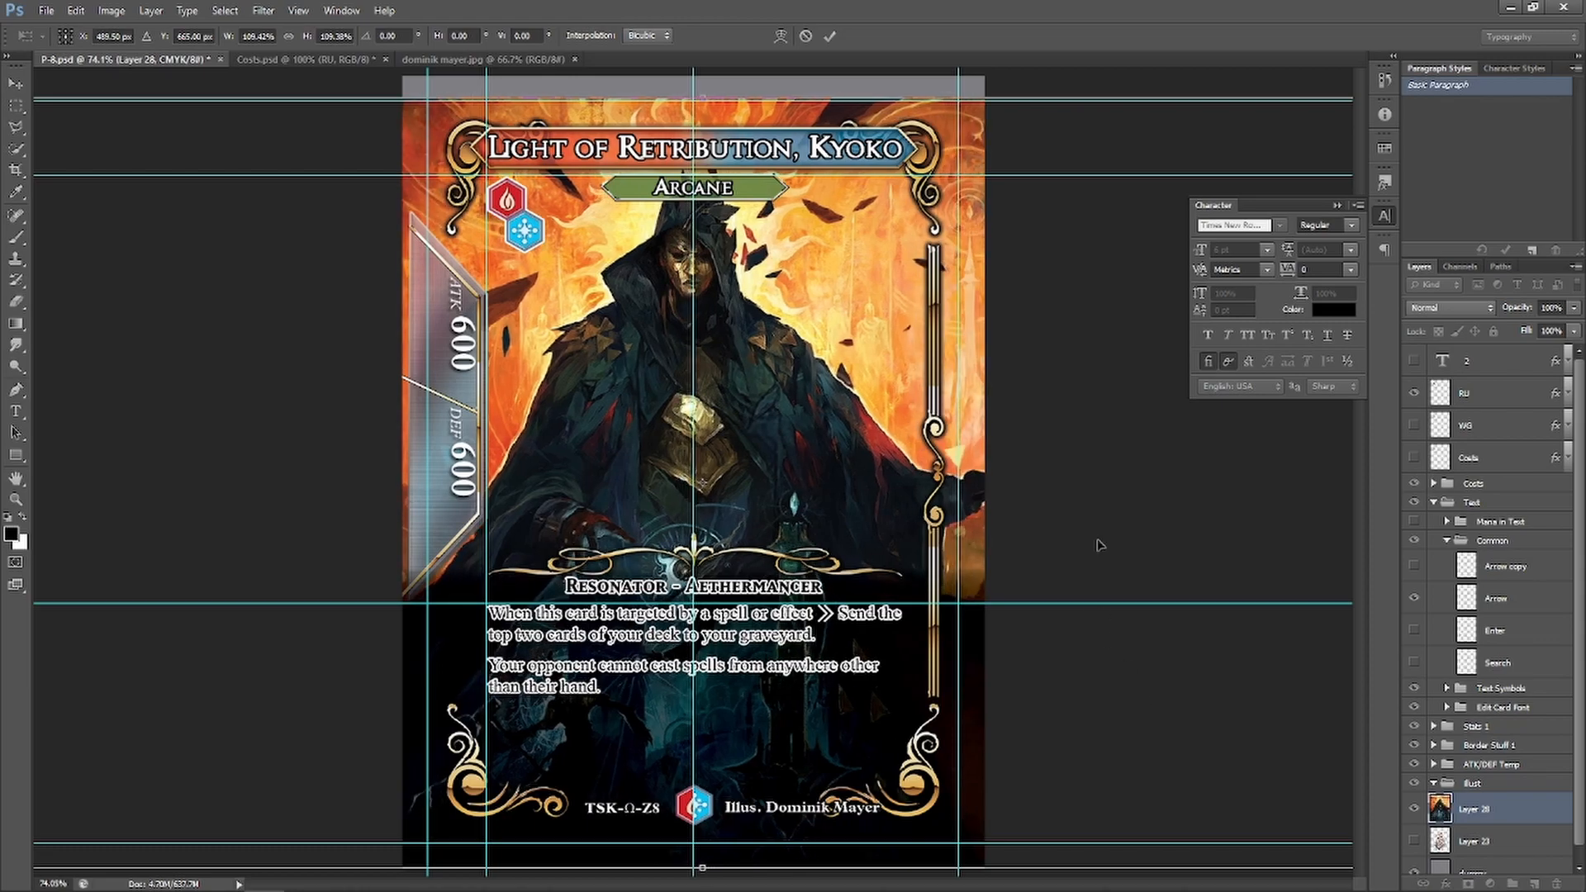
# Apply the scaling, then stretch the illustration's top strip to 168% height and deselect
pyautogui.press('Return')
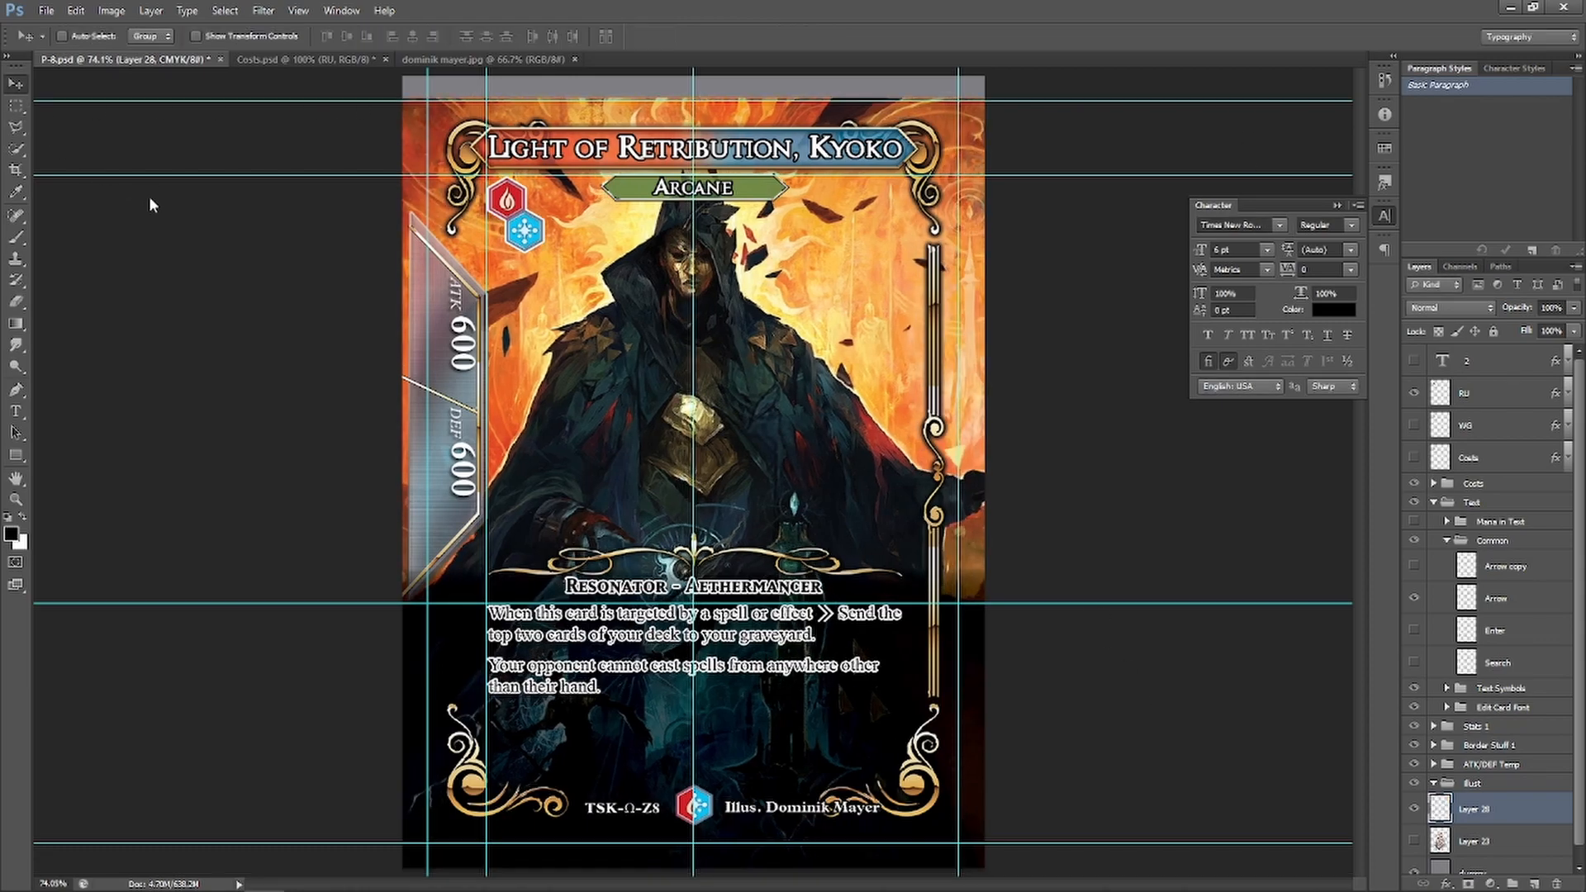
pyautogui.click(15, 106)
pyautogui.moveTo(562, 108); pyautogui.dragTo(1087, 99)
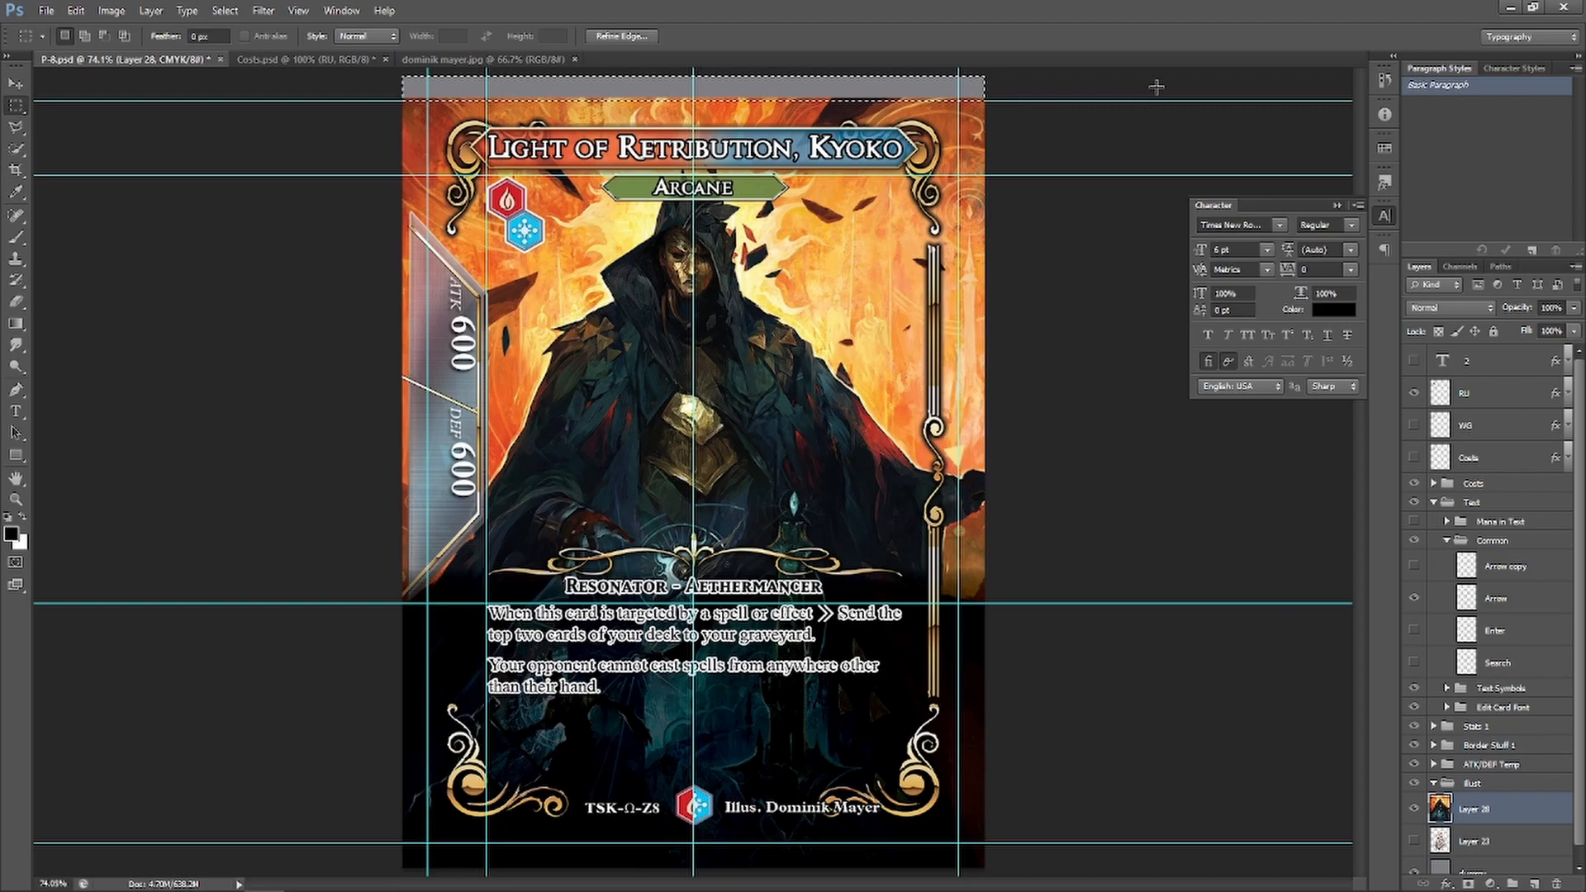
pyautogui.hotkey('ctrl', 't')
pyautogui.moveTo(694, 76); pyautogui.dragTo(753, 14)
pyautogui.hotkey('ctrl', 'z')
pyautogui.moveTo(733, 86); pyautogui.dragTo(735, 73)
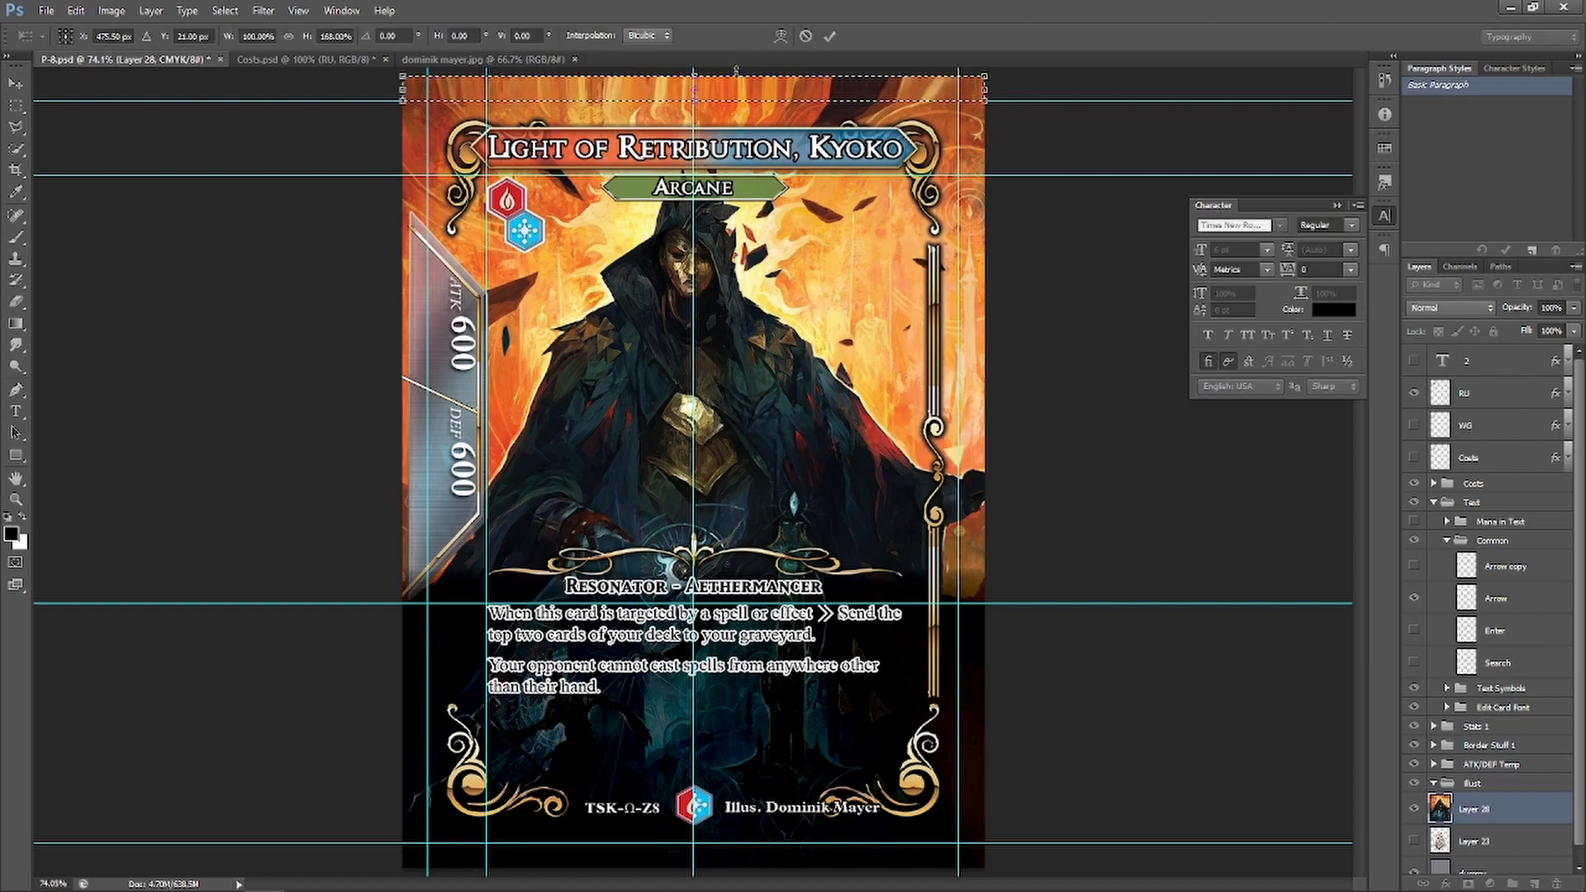
pyautogui.press('Return')
pyautogui.hotkey('ctrl', 'd')
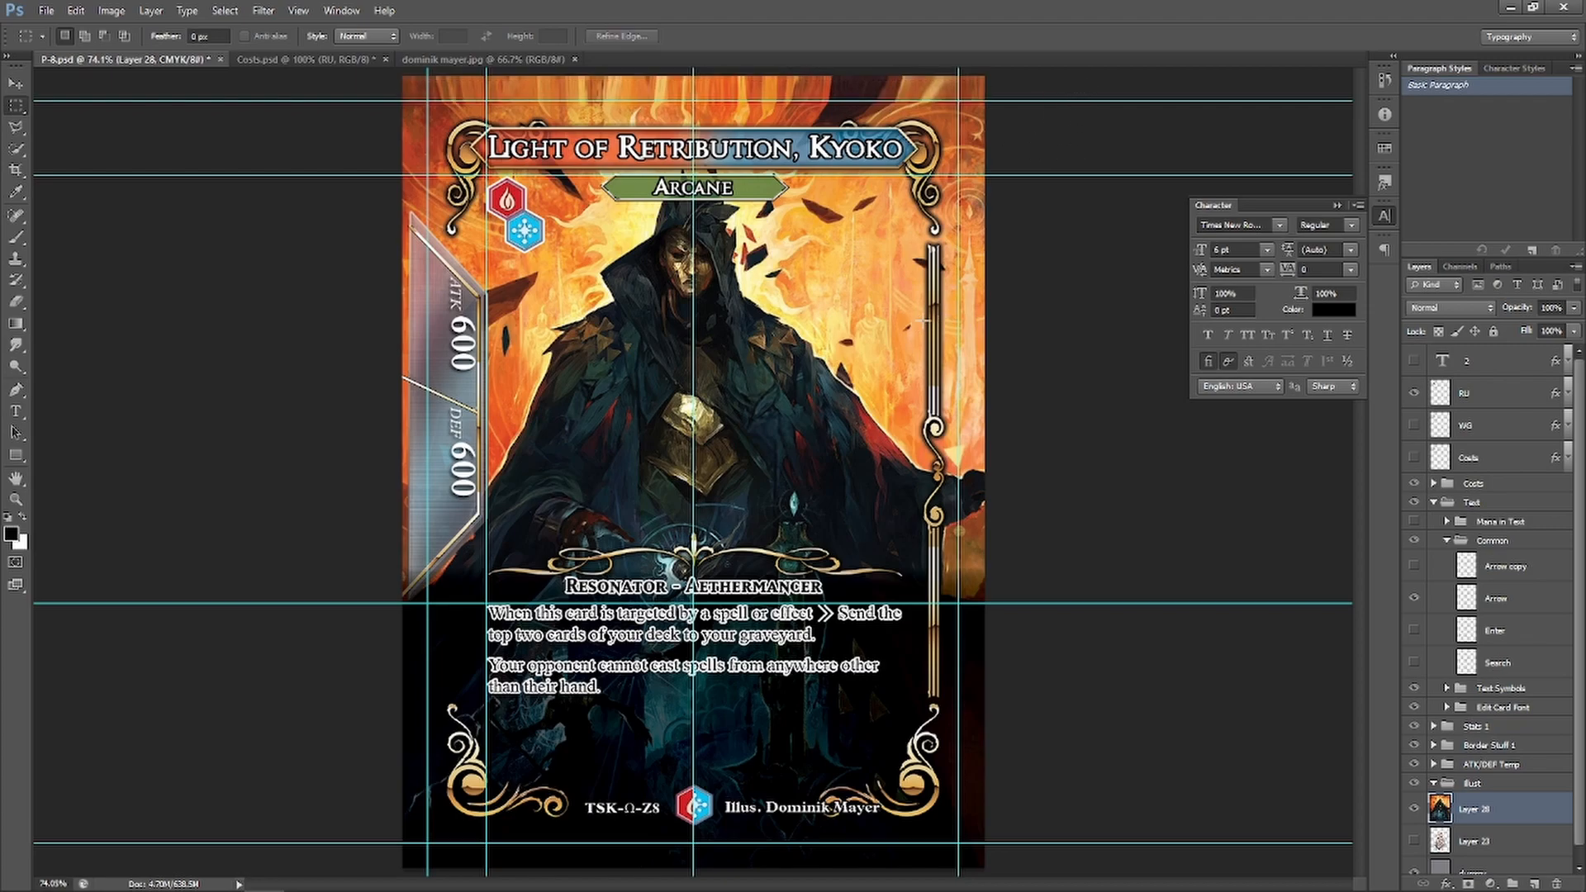
# Replace the old card title with 'Jace, the Manipulator of Fates'
pyautogui.click(15, 411)
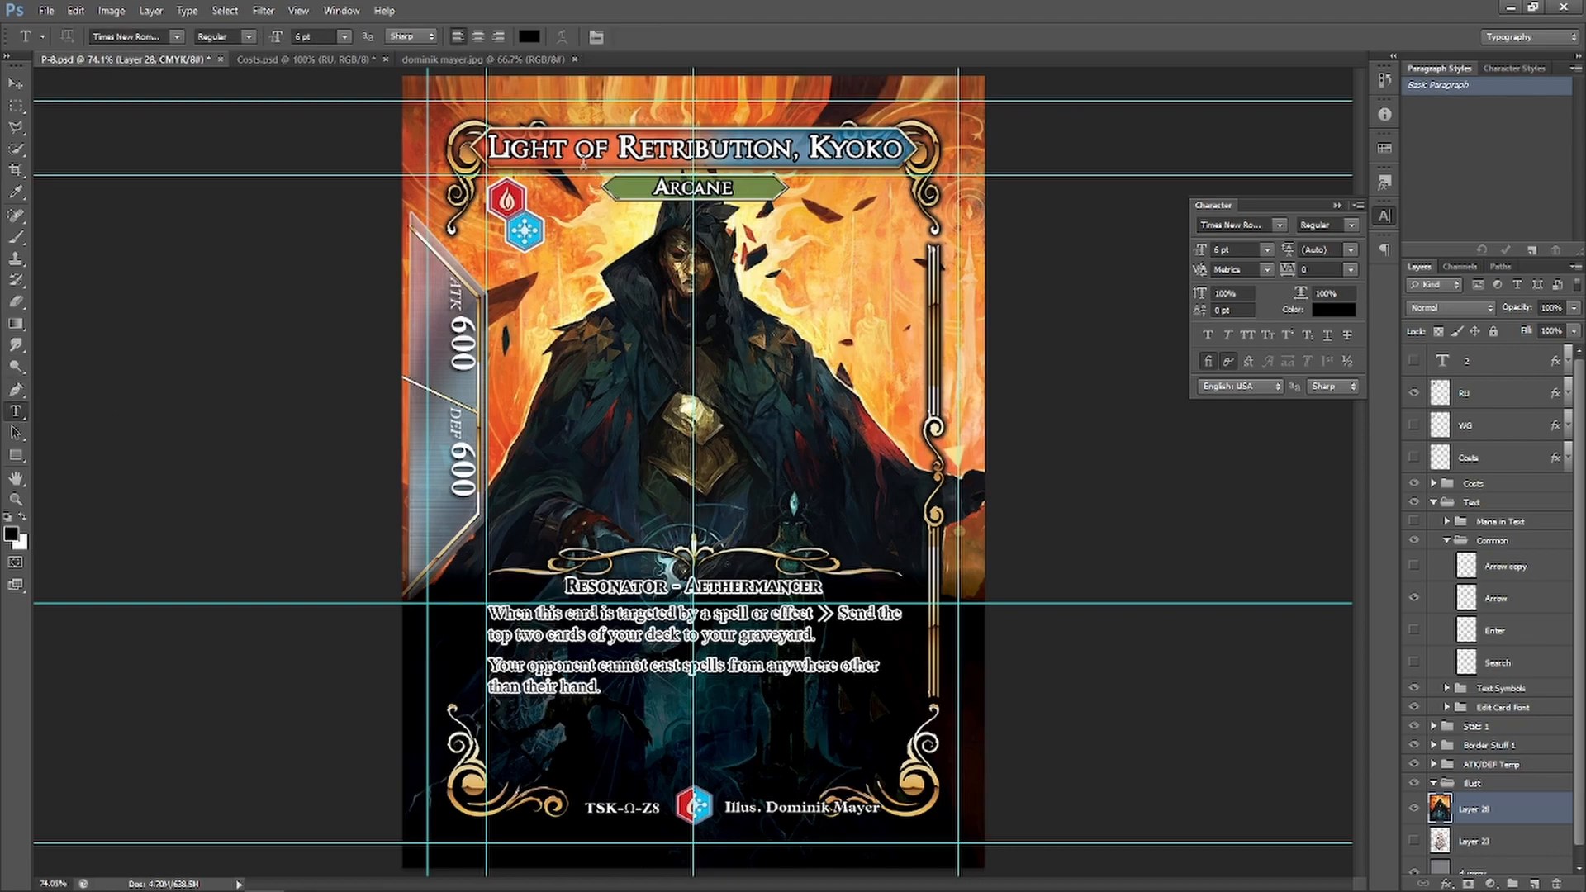
pyautogui.click(582, 157)
pyautogui.moveTo(489, 148); pyautogui.dragTo(933, 149)
pyautogui.press('BackSpace')
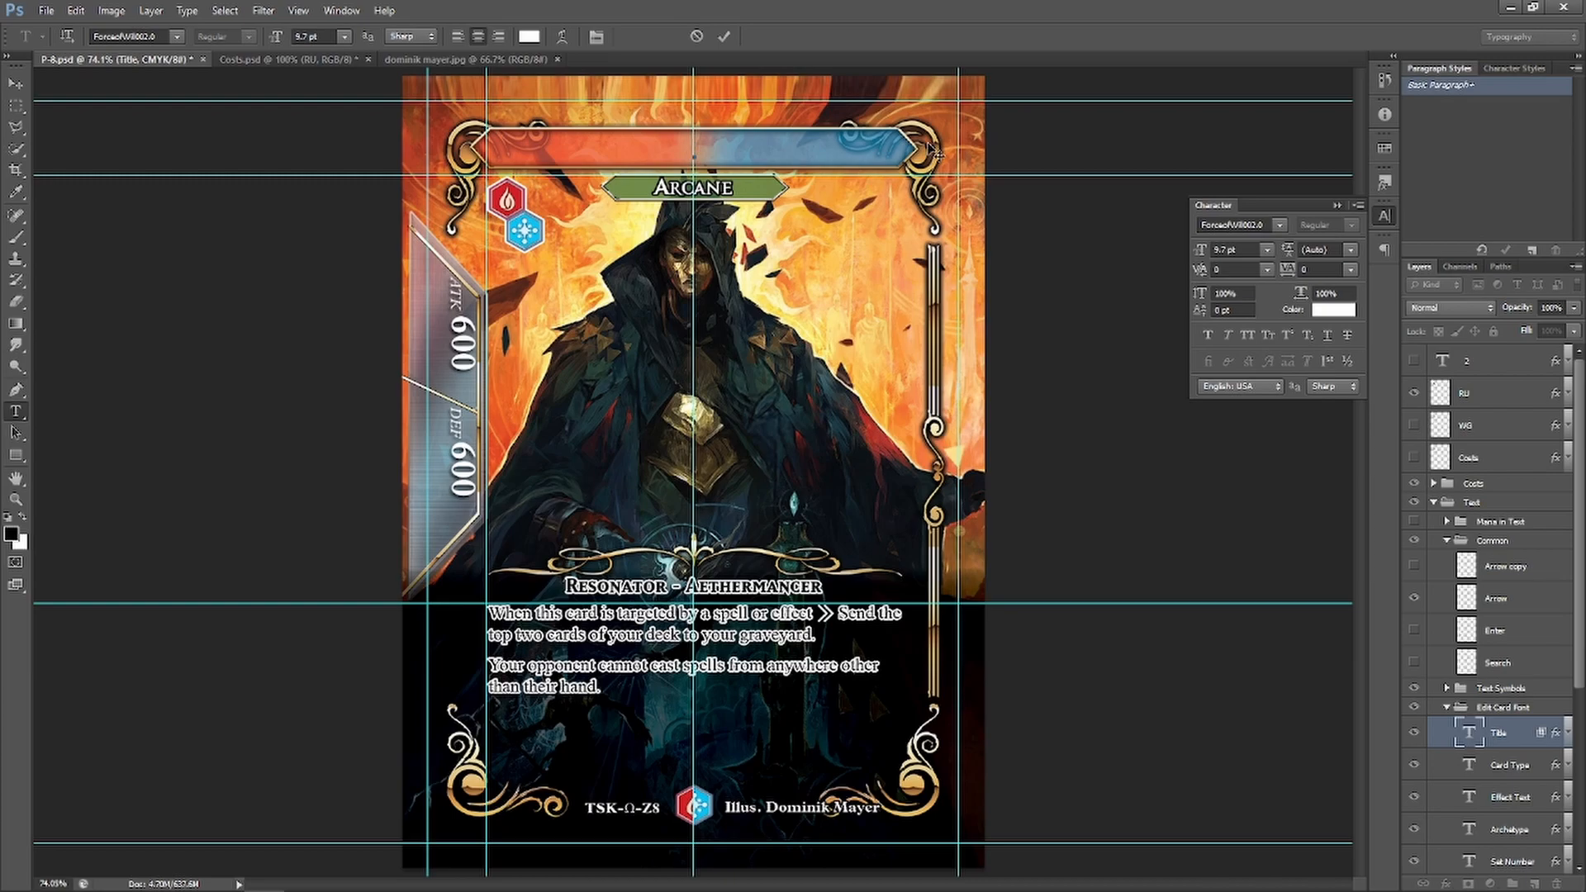
pyautogui.write('Manipulator of Fates, Jace')
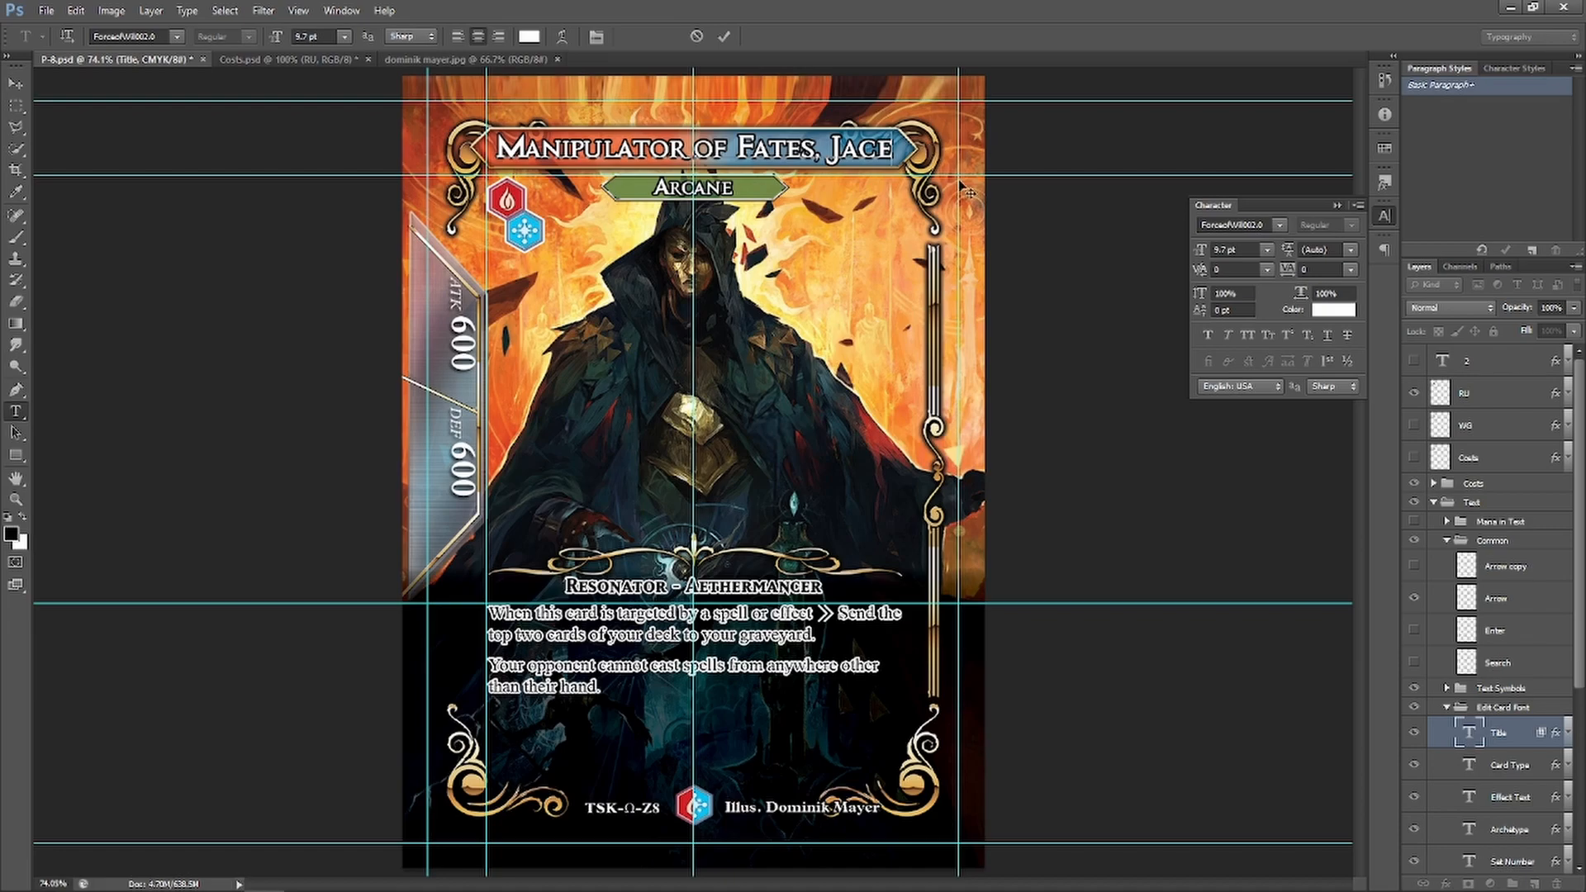
pyautogui.moveTo(882, 148); pyautogui.dragTo(813, 149)
pyautogui.press('BackSpace')
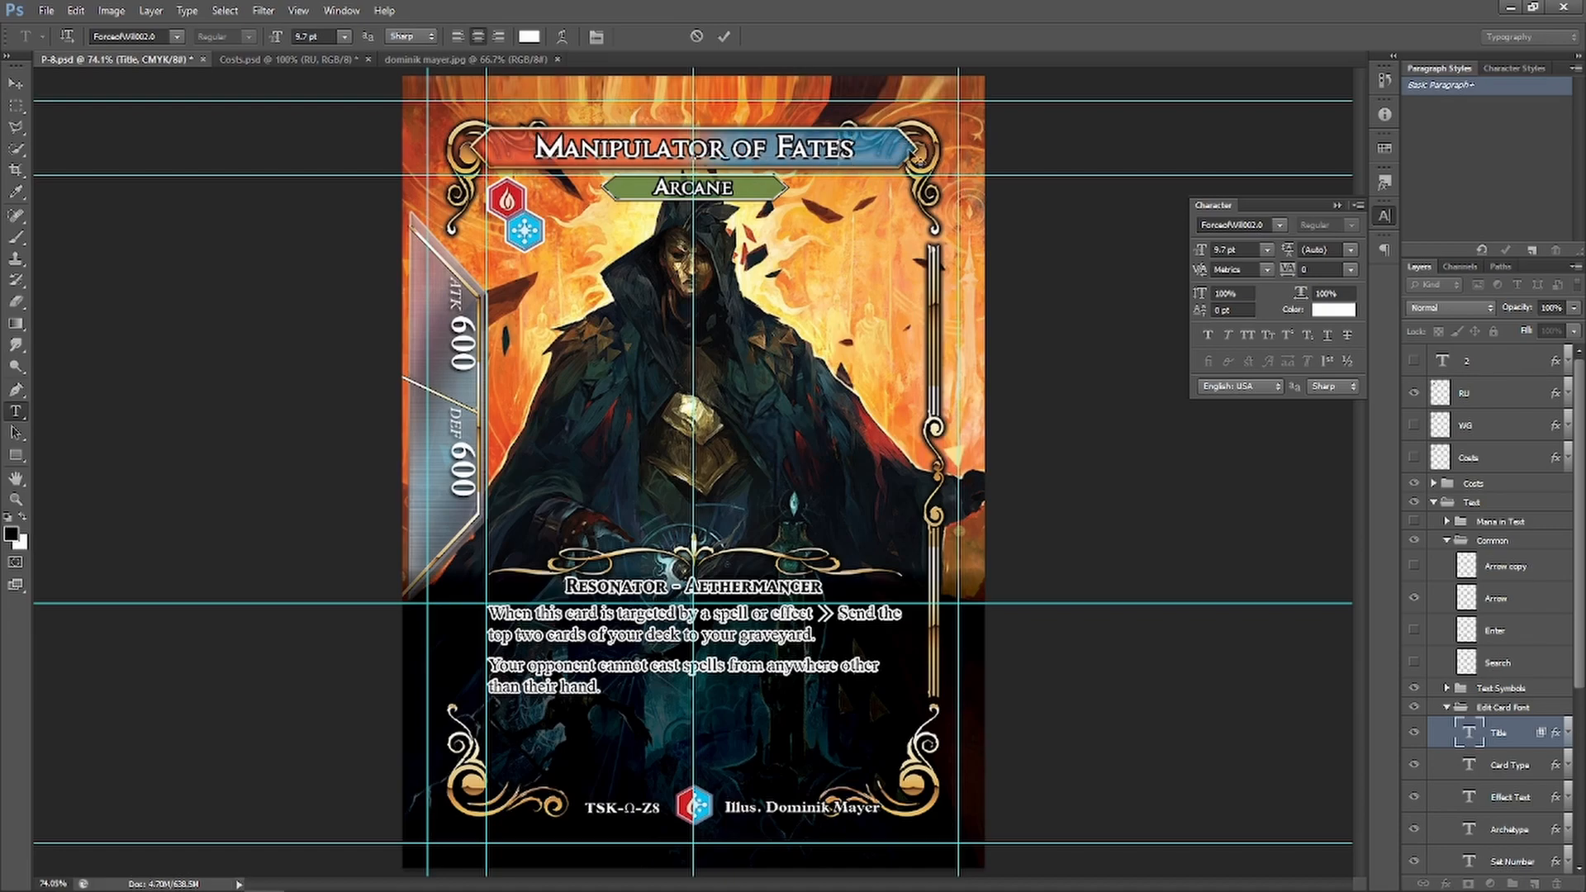
pyautogui.press('Home')
pyautogui.write('Jace, ')
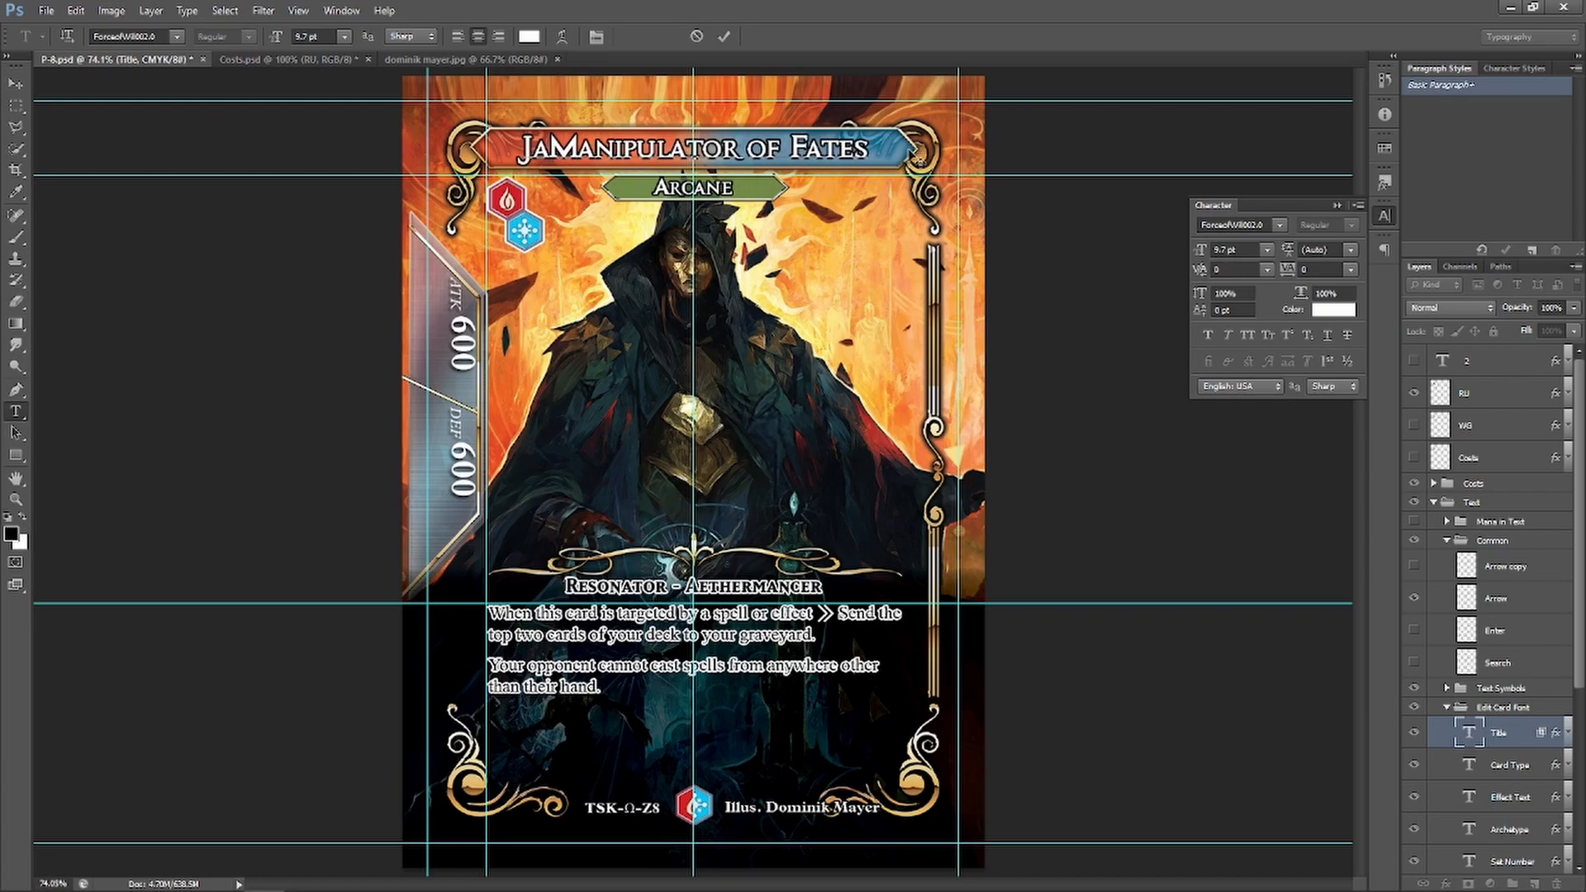
pyautogui.write('the')
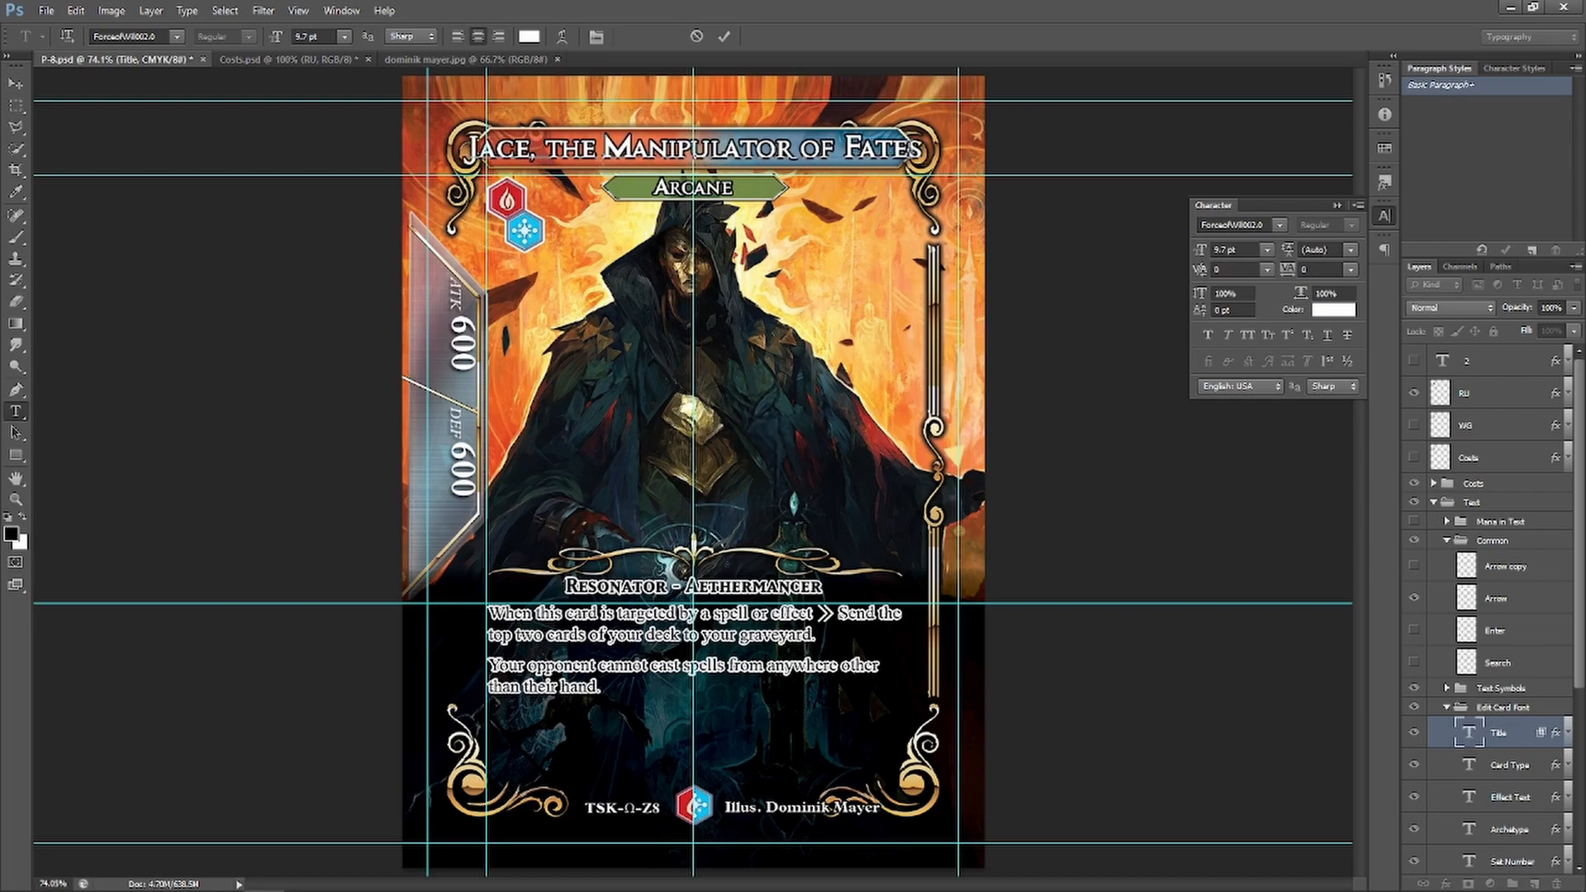
# Set the whole title to 8.7 pt and commit the text edit
pyautogui.press('End')
pyautogui.hotkey('shift', 'Home')
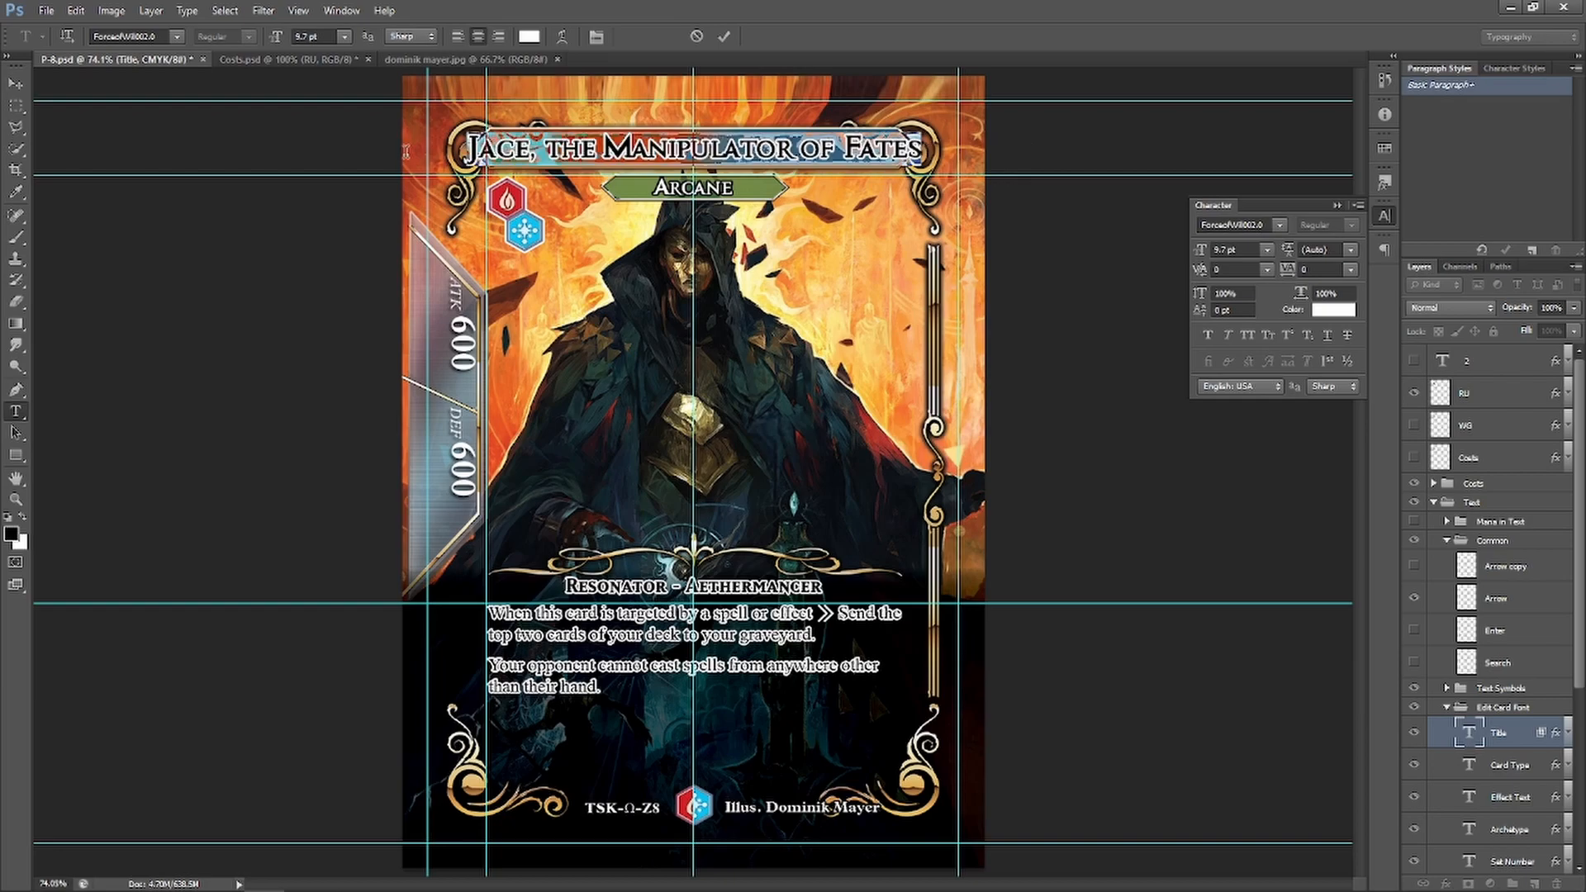
pyautogui.click(344, 36)
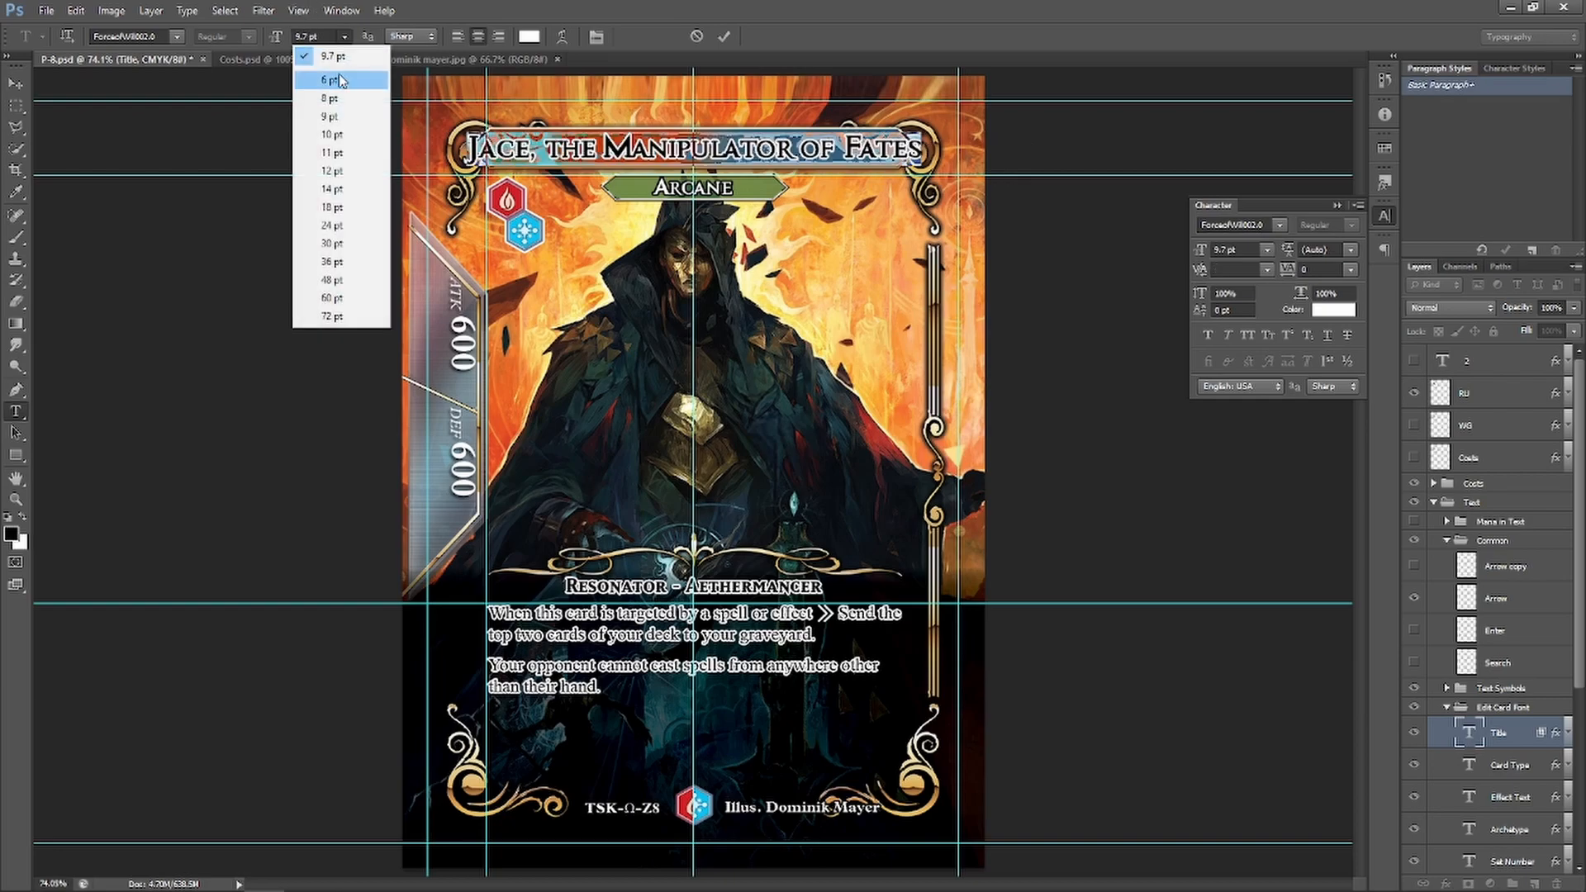
pyautogui.click(346, 117)
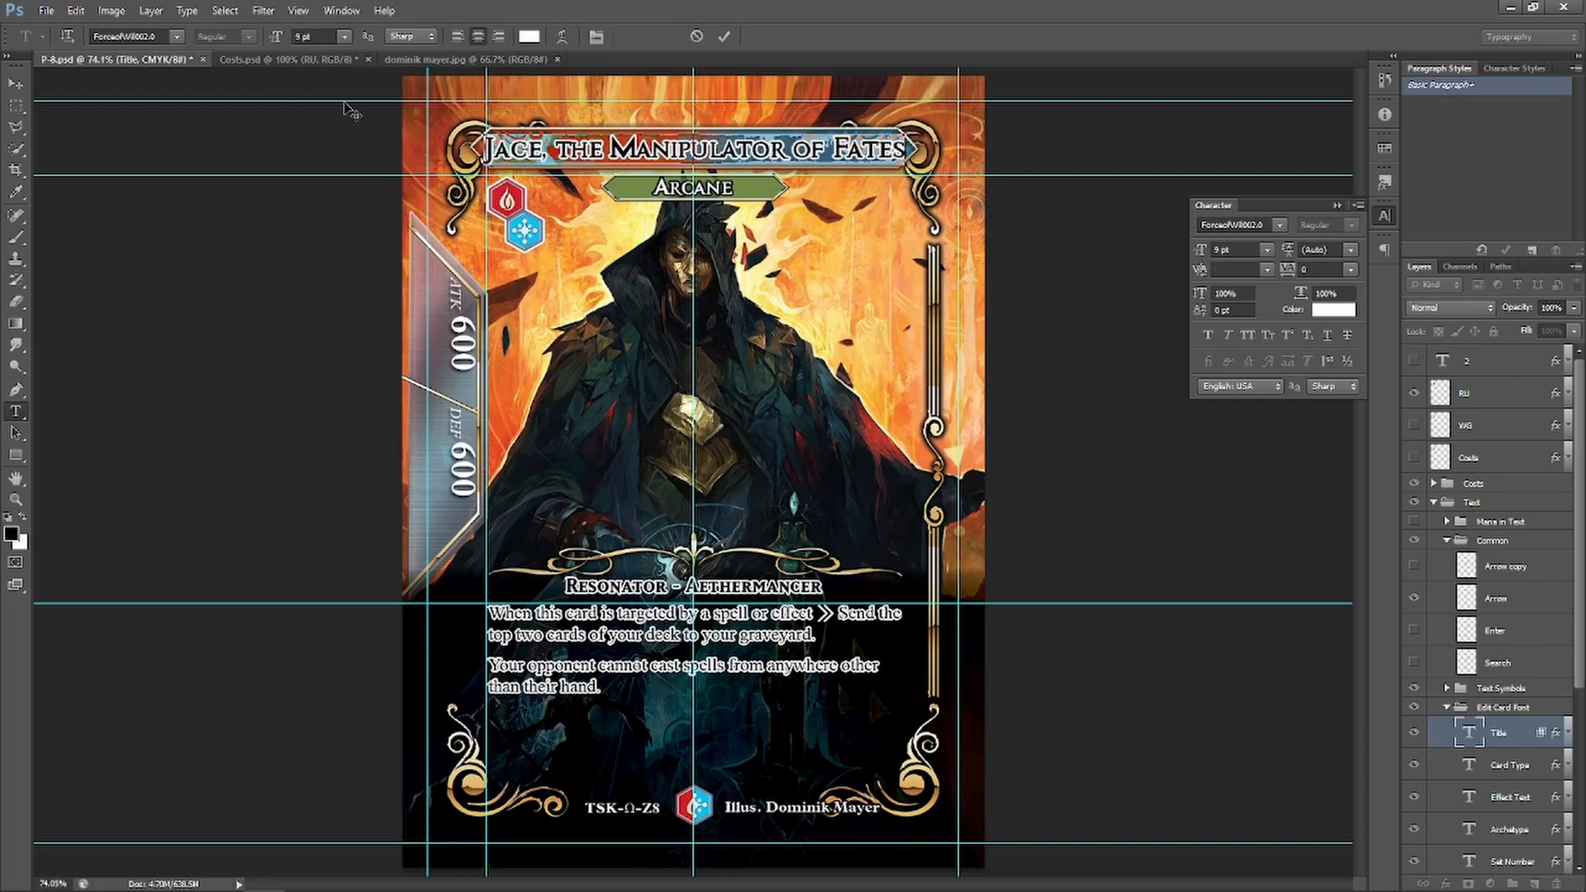
pyautogui.click(298, 36)
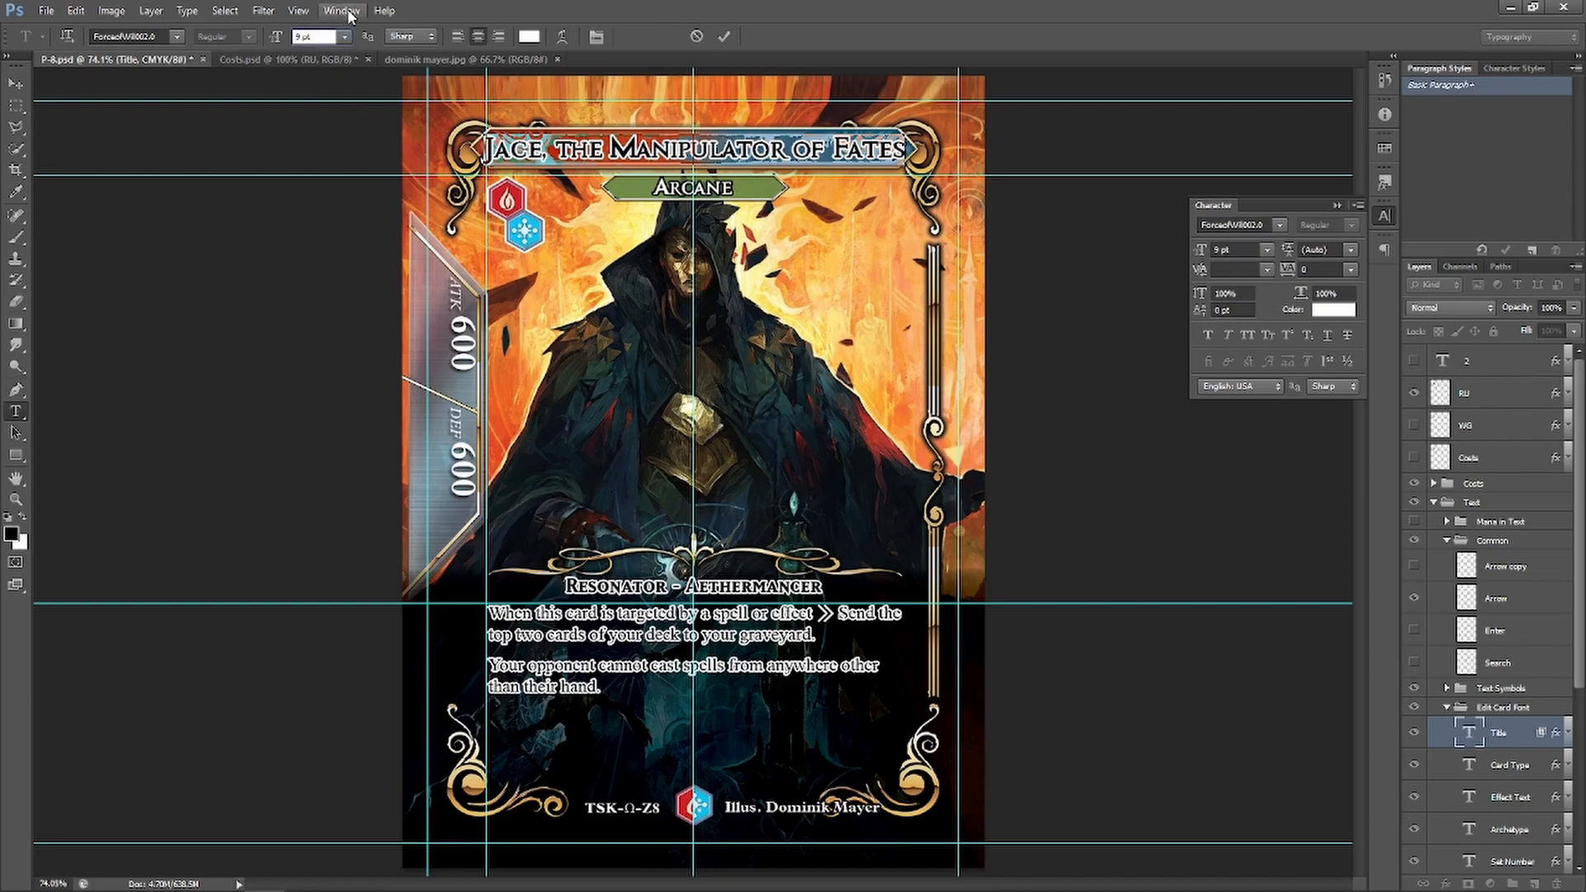
pyautogui.write('8.9')
pyautogui.press('Return')
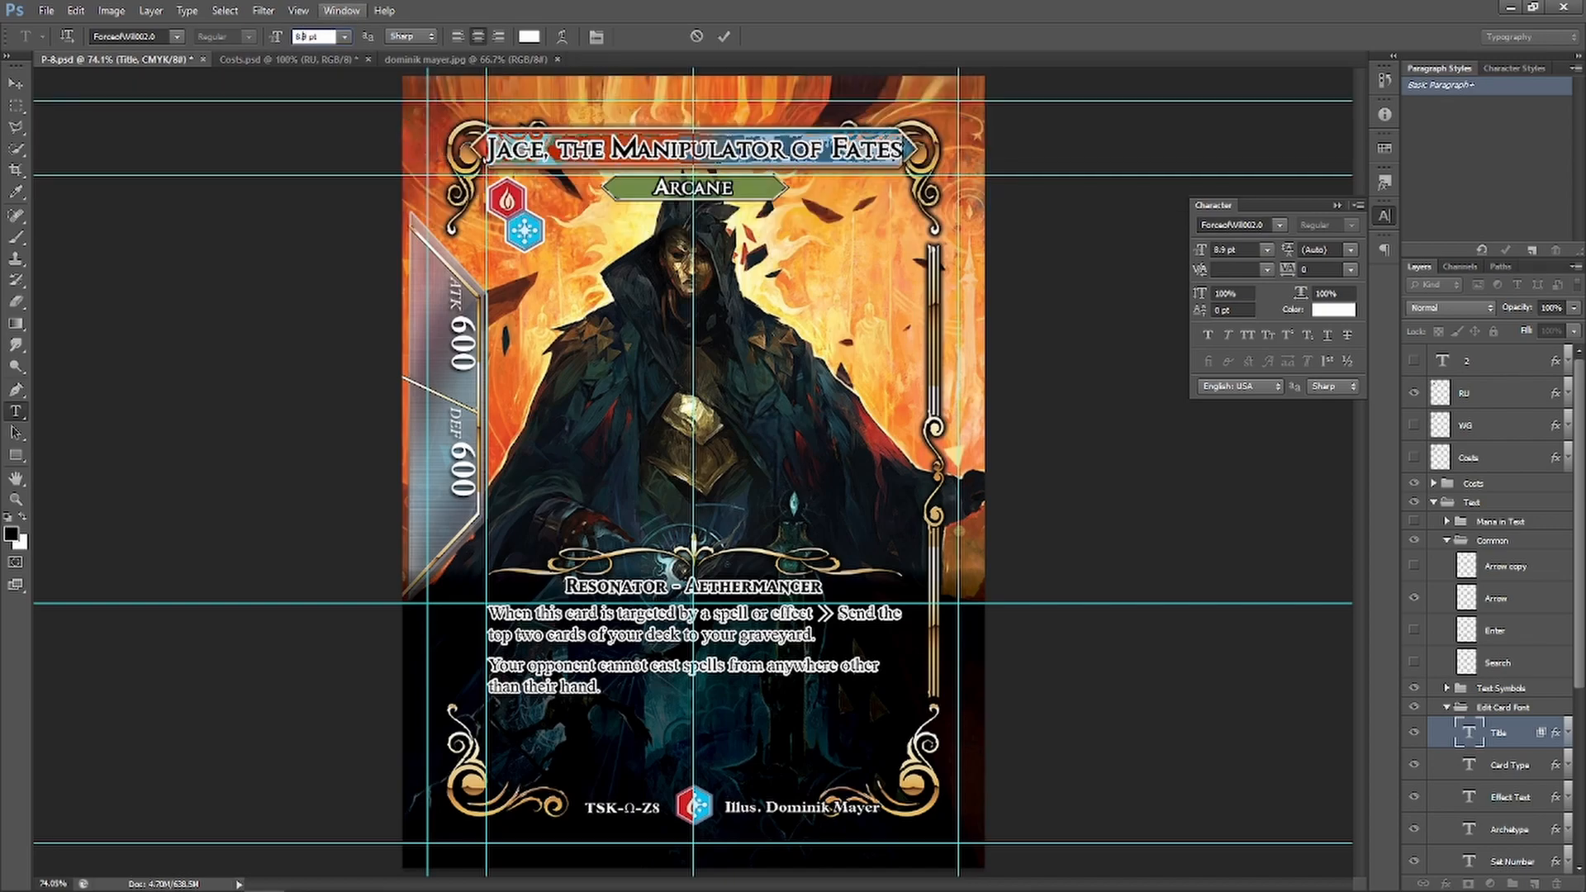
pyautogui.write('8.7')
pyautogui.press('Return')
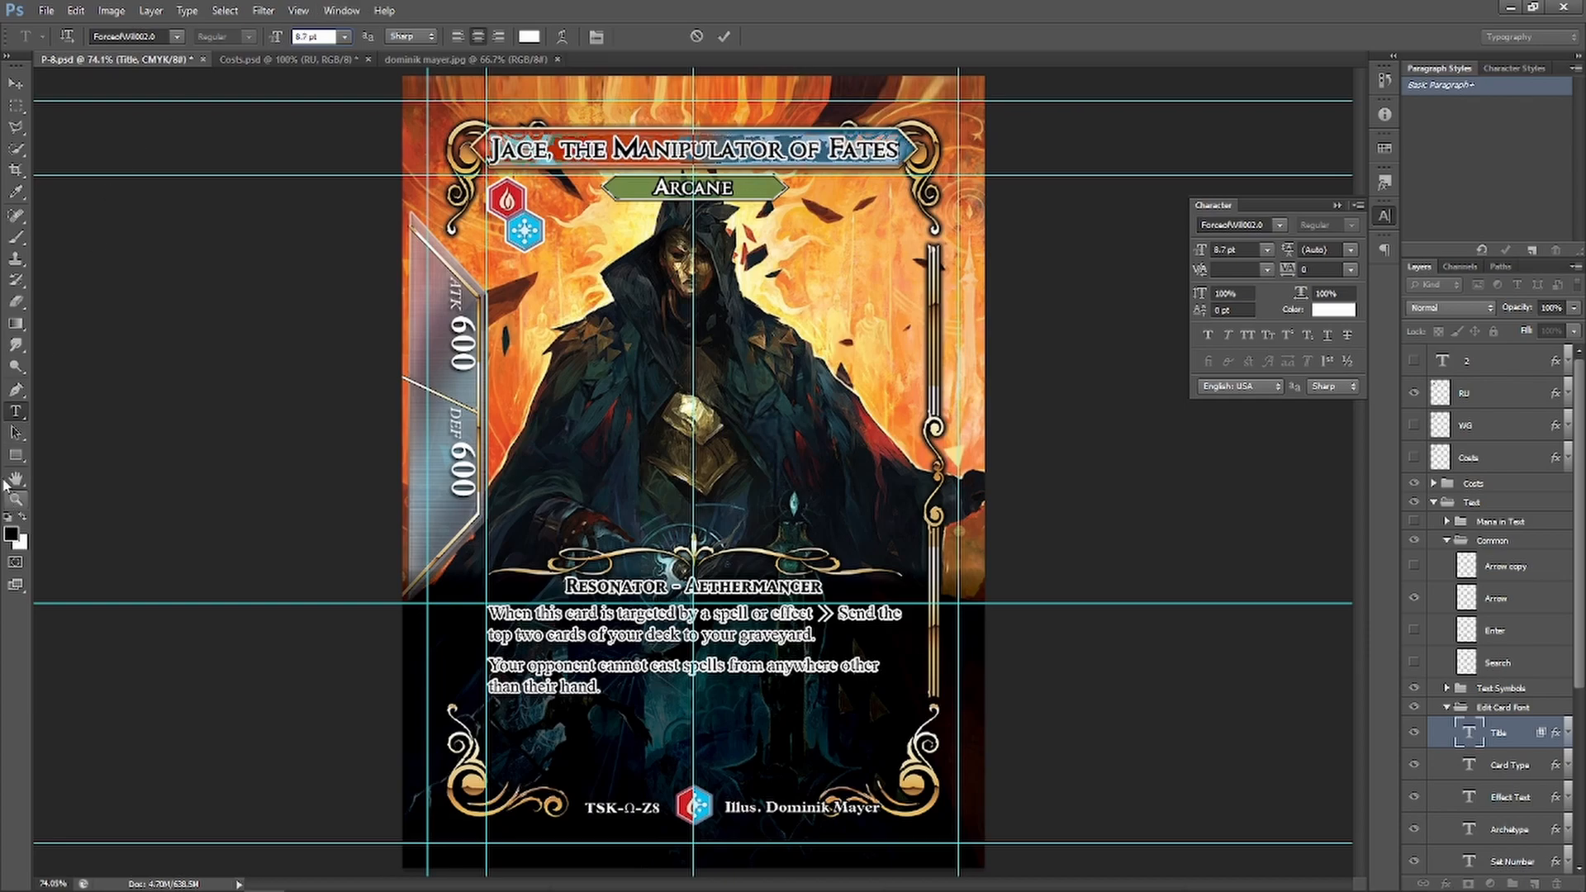
pyautogui.click(16, 432)
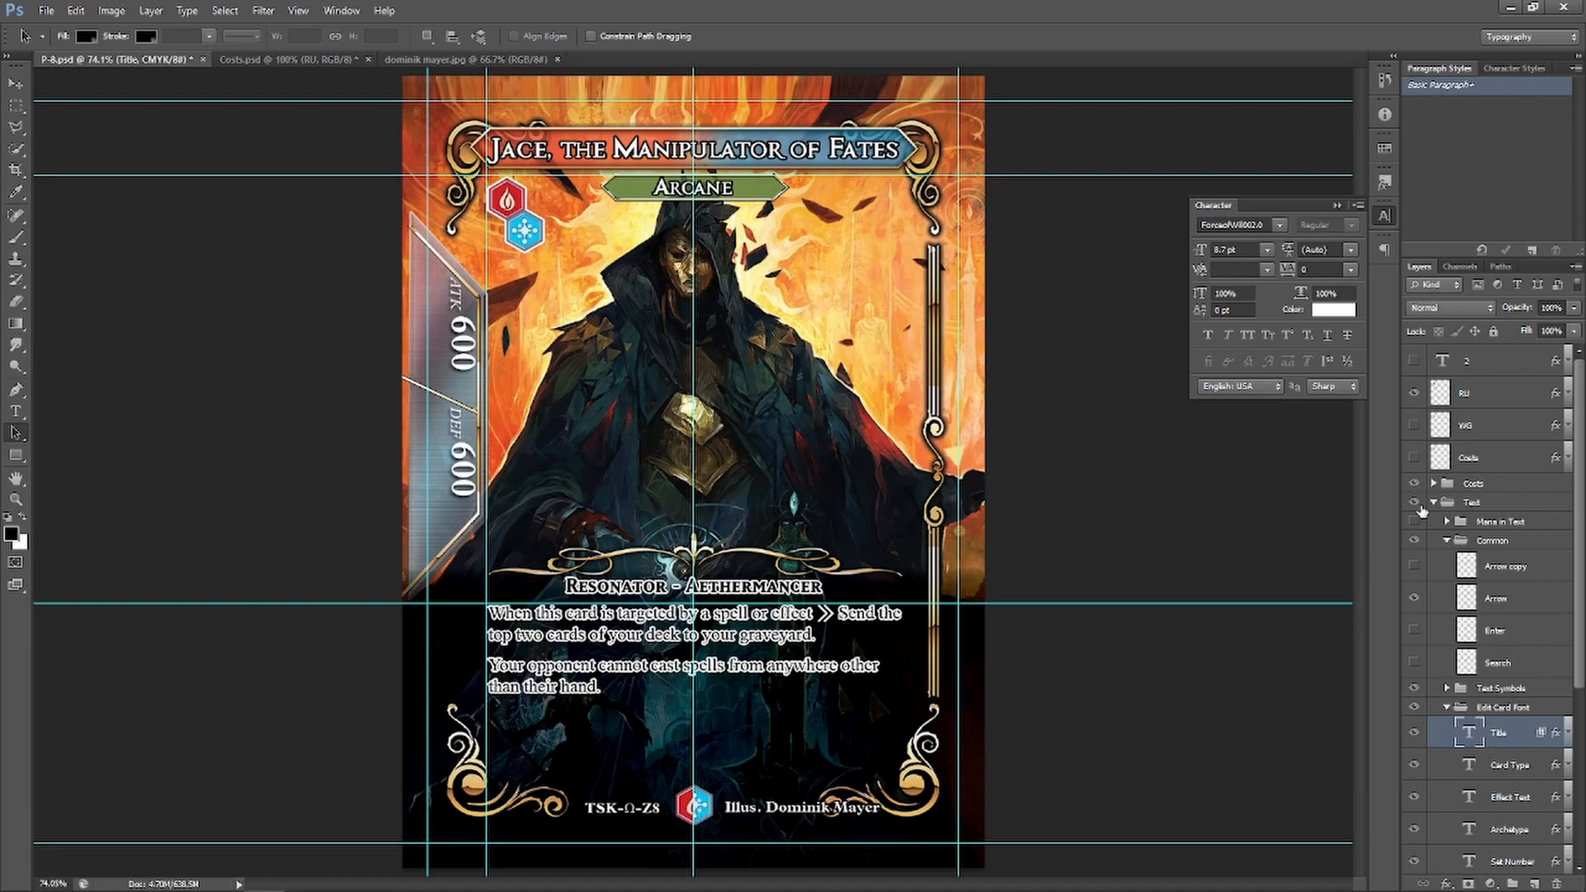
# Collapse the Common, Edit Card Font and Text layer groups and save P-8.psd
pyautogui.click(1446, 540)
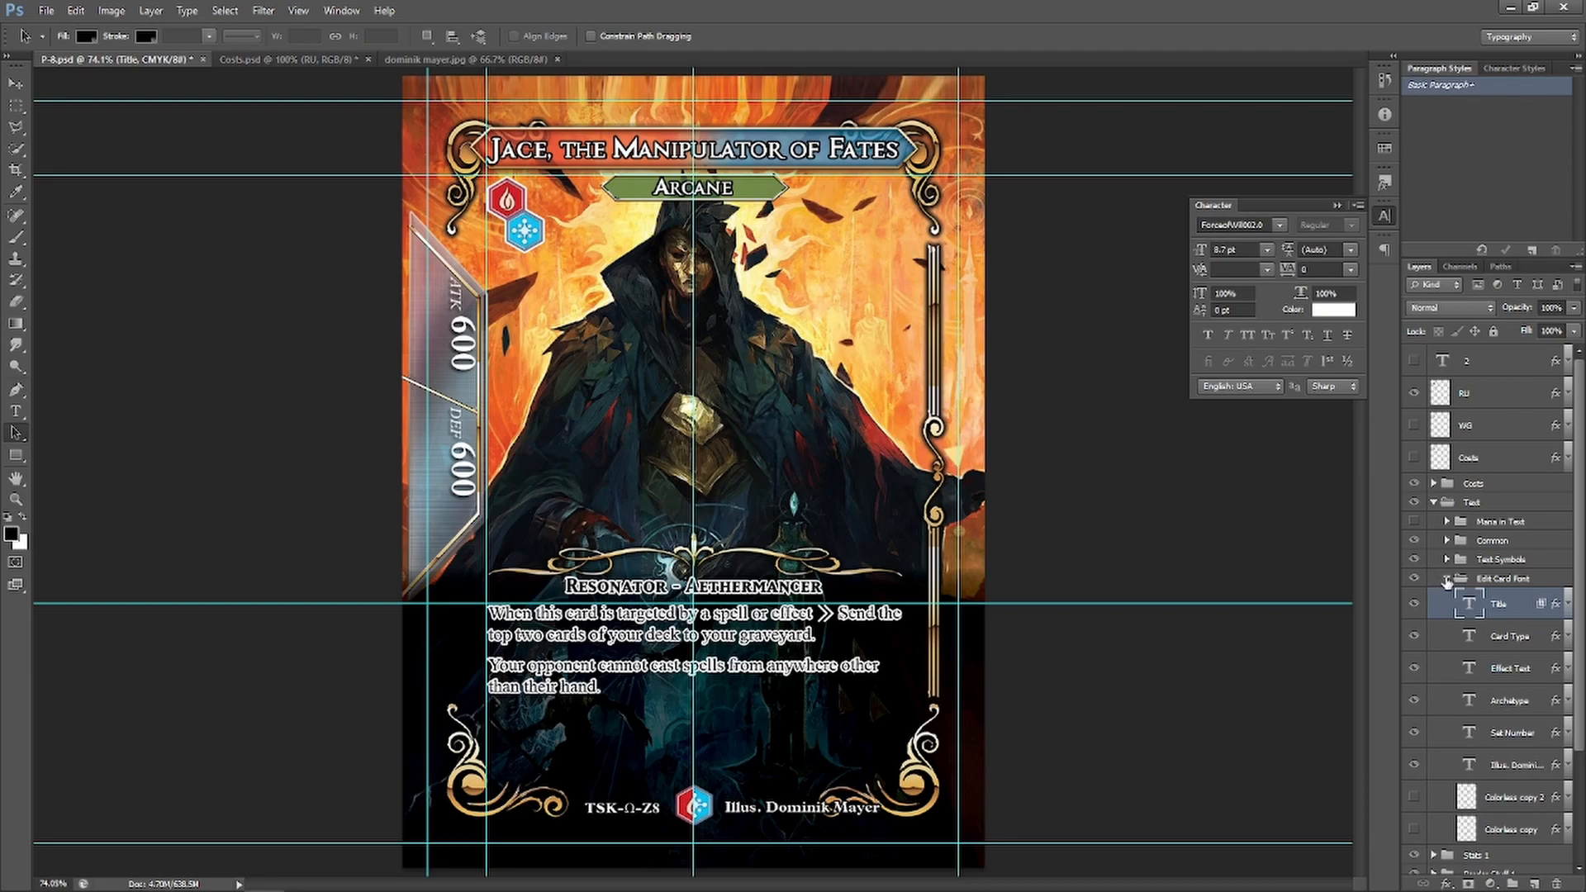
pyautogui.click(1446, 578)
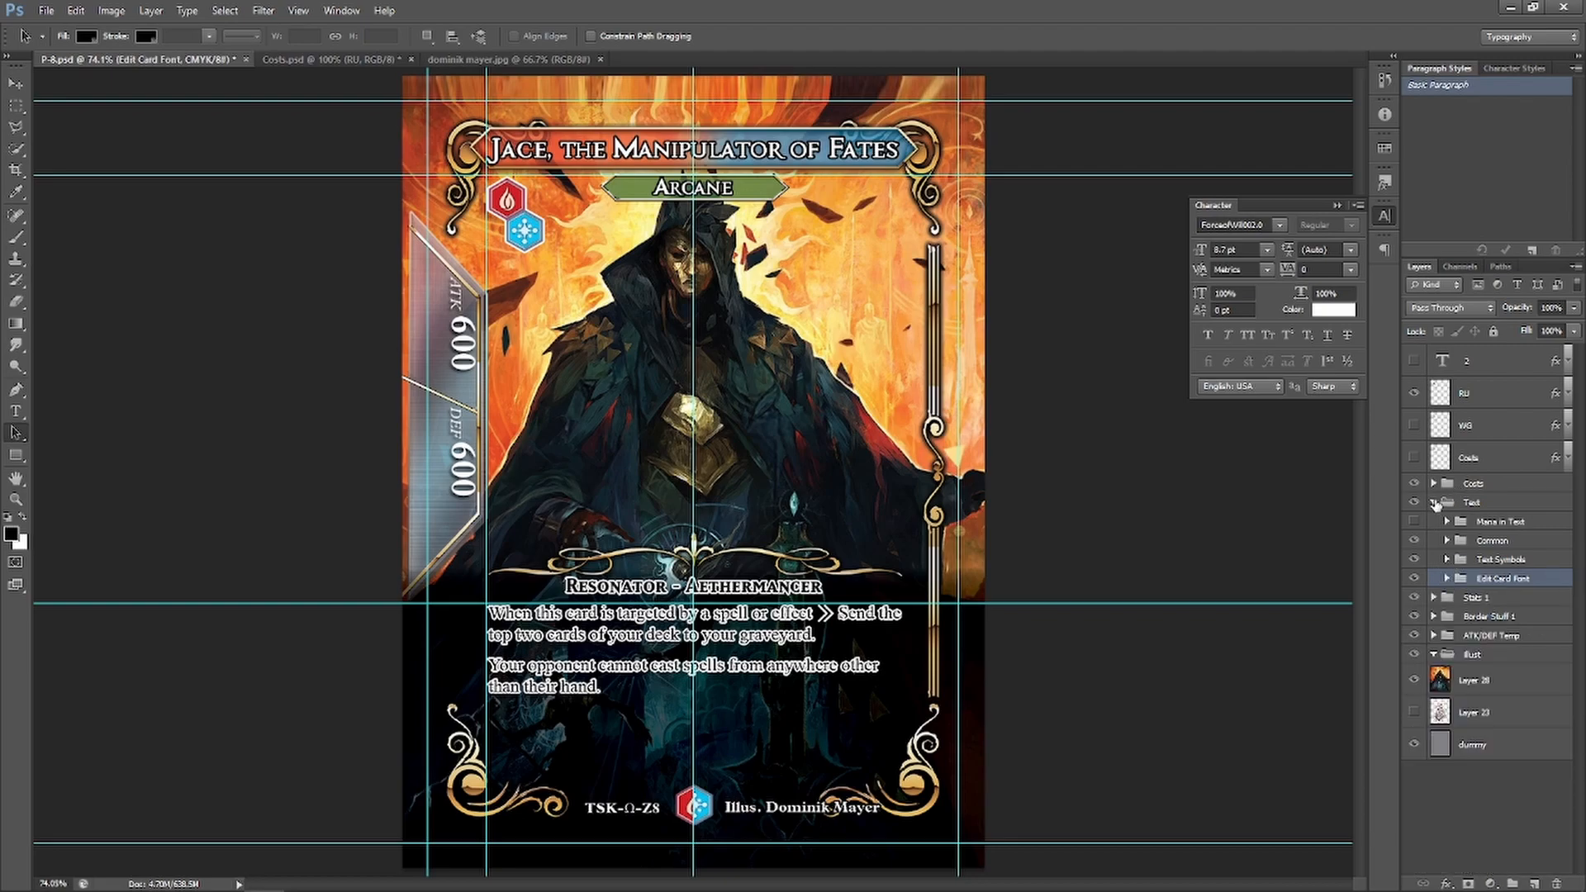
pyautogui.click(1435, 503)
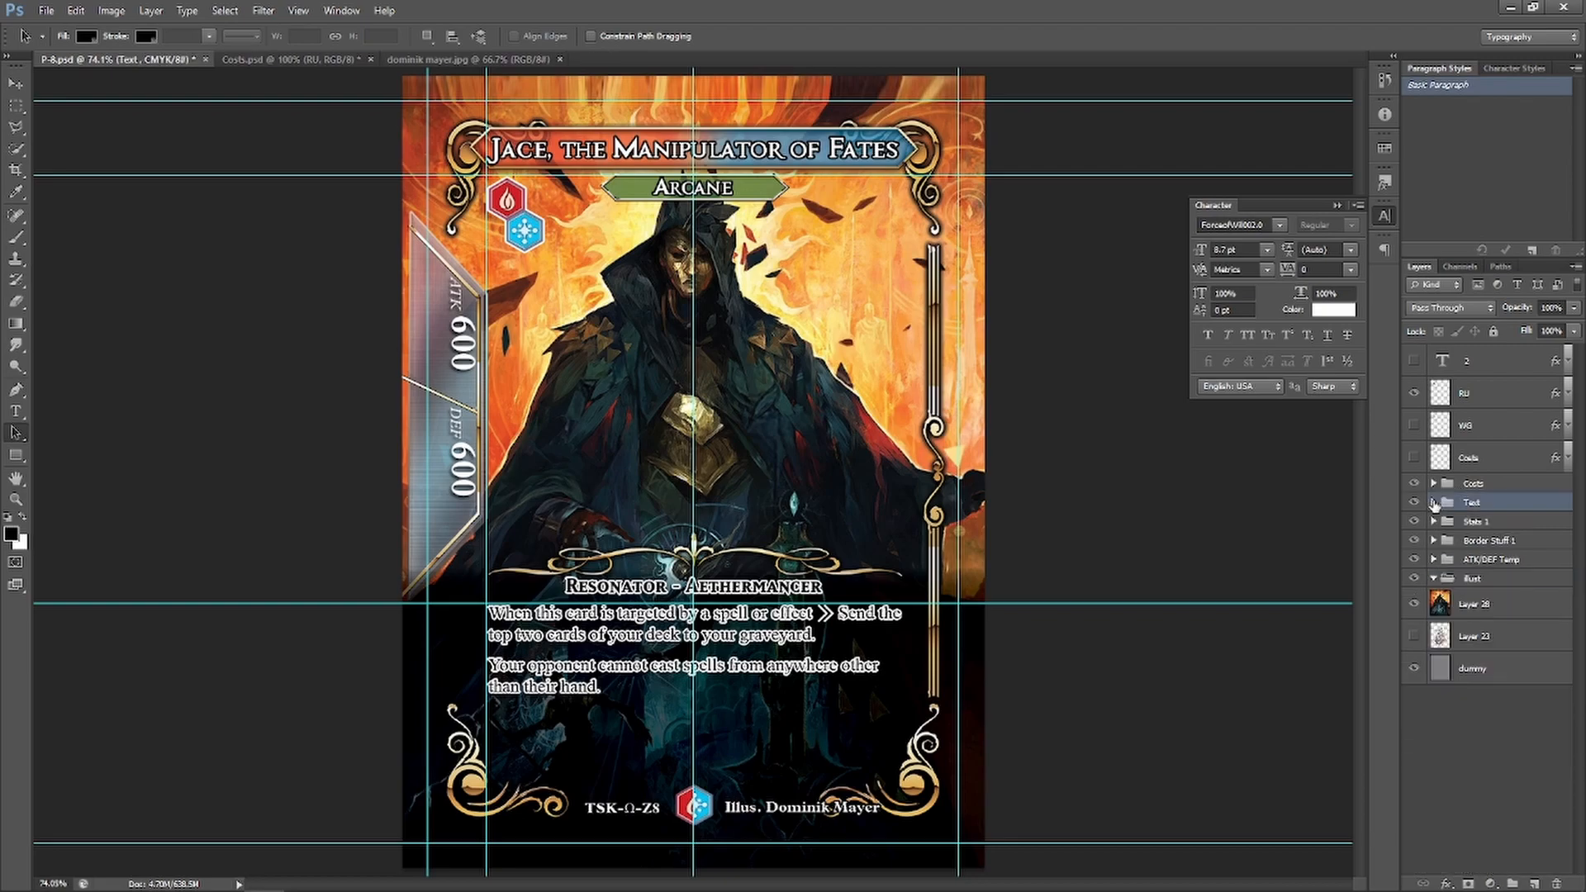
pyautogui.click(48, 12)
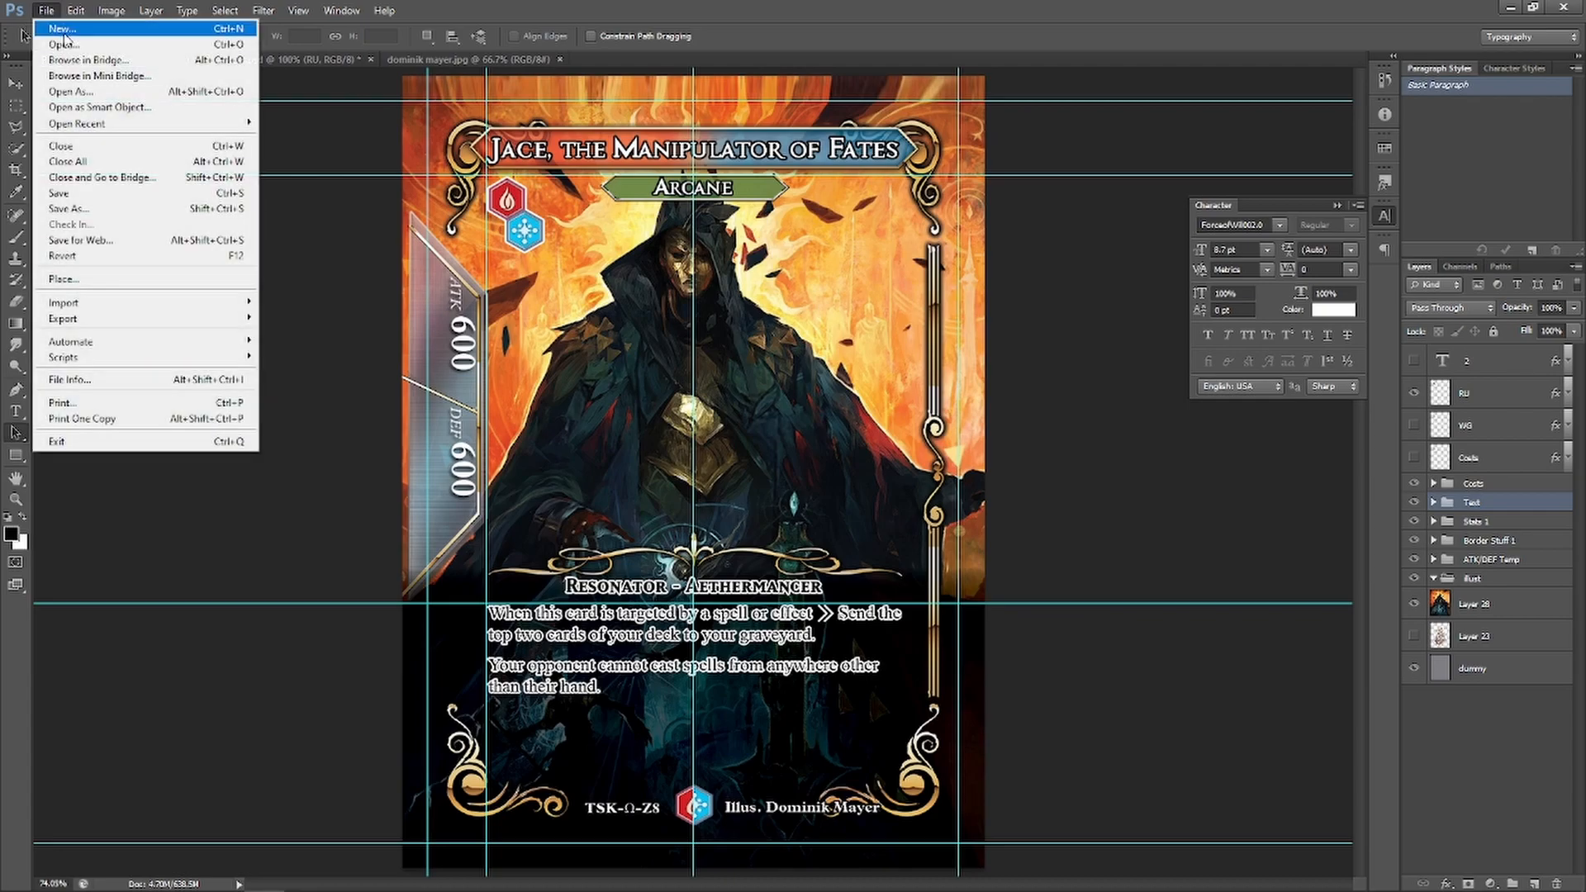
pyautogui.click(113, 194)
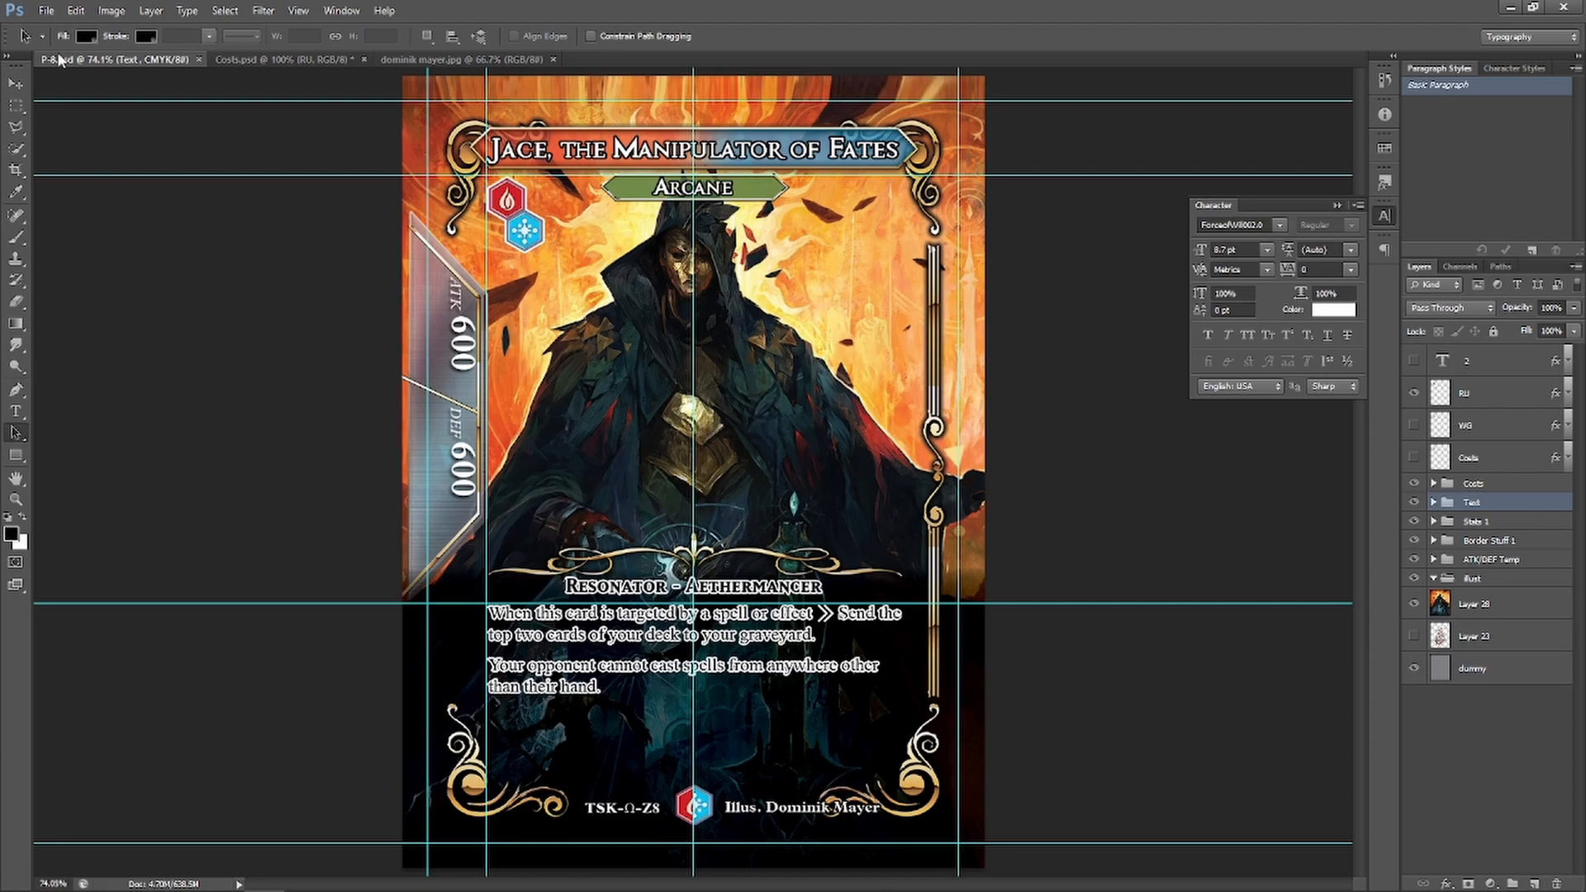
# Save a JPEG copy of the card as P-8.jpg, accepting the JPEG Options
pyautogui.click(47, 12)
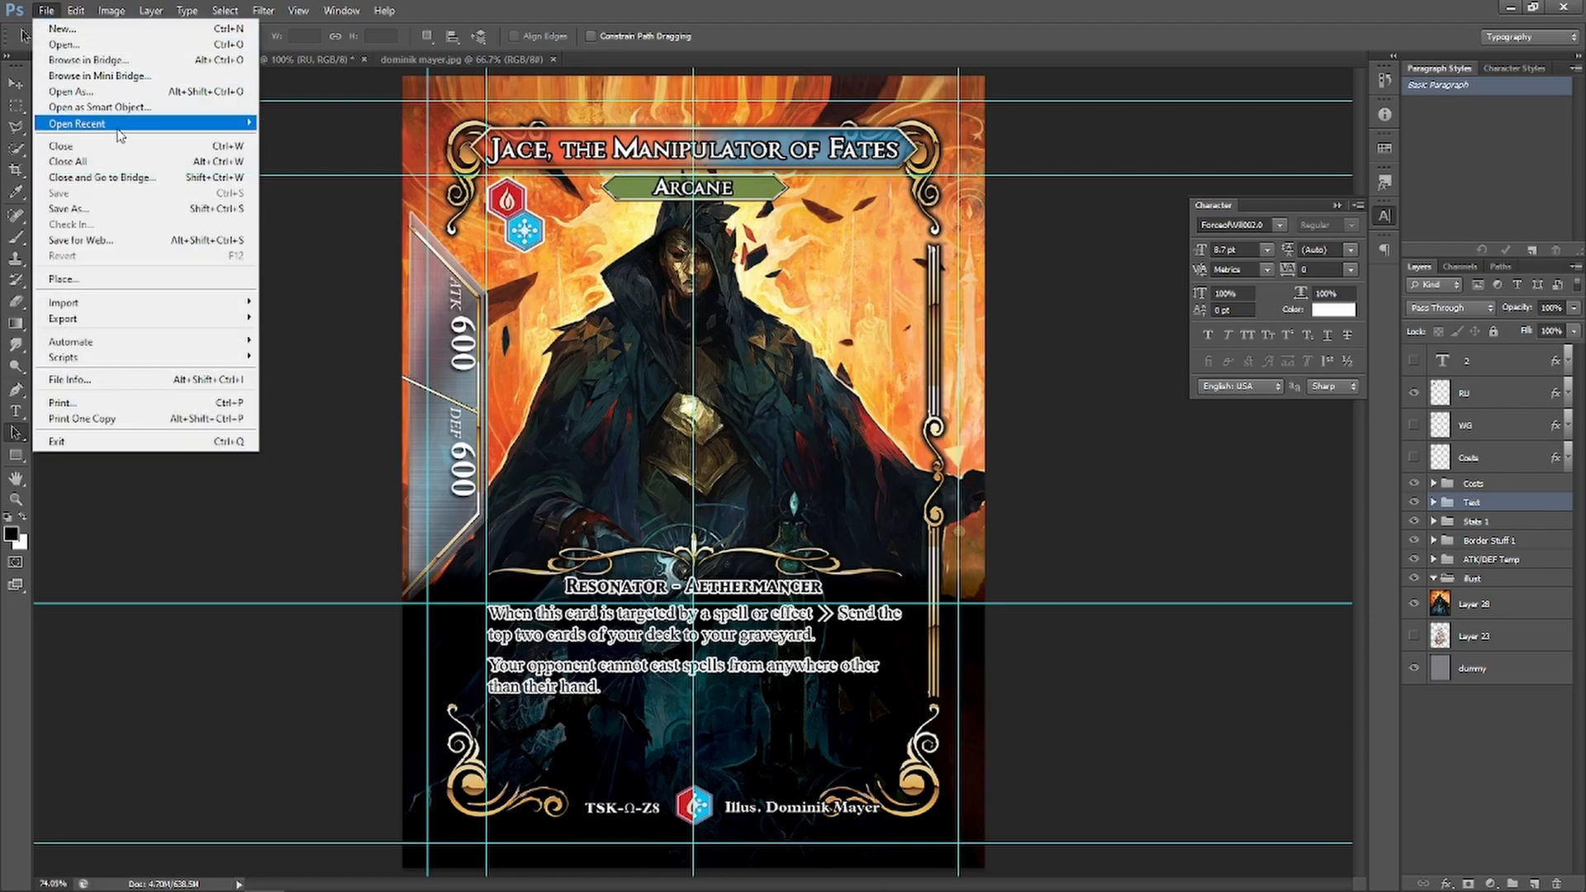
pyautogui.click(108, 207)
pyautogui.click(882, 558)
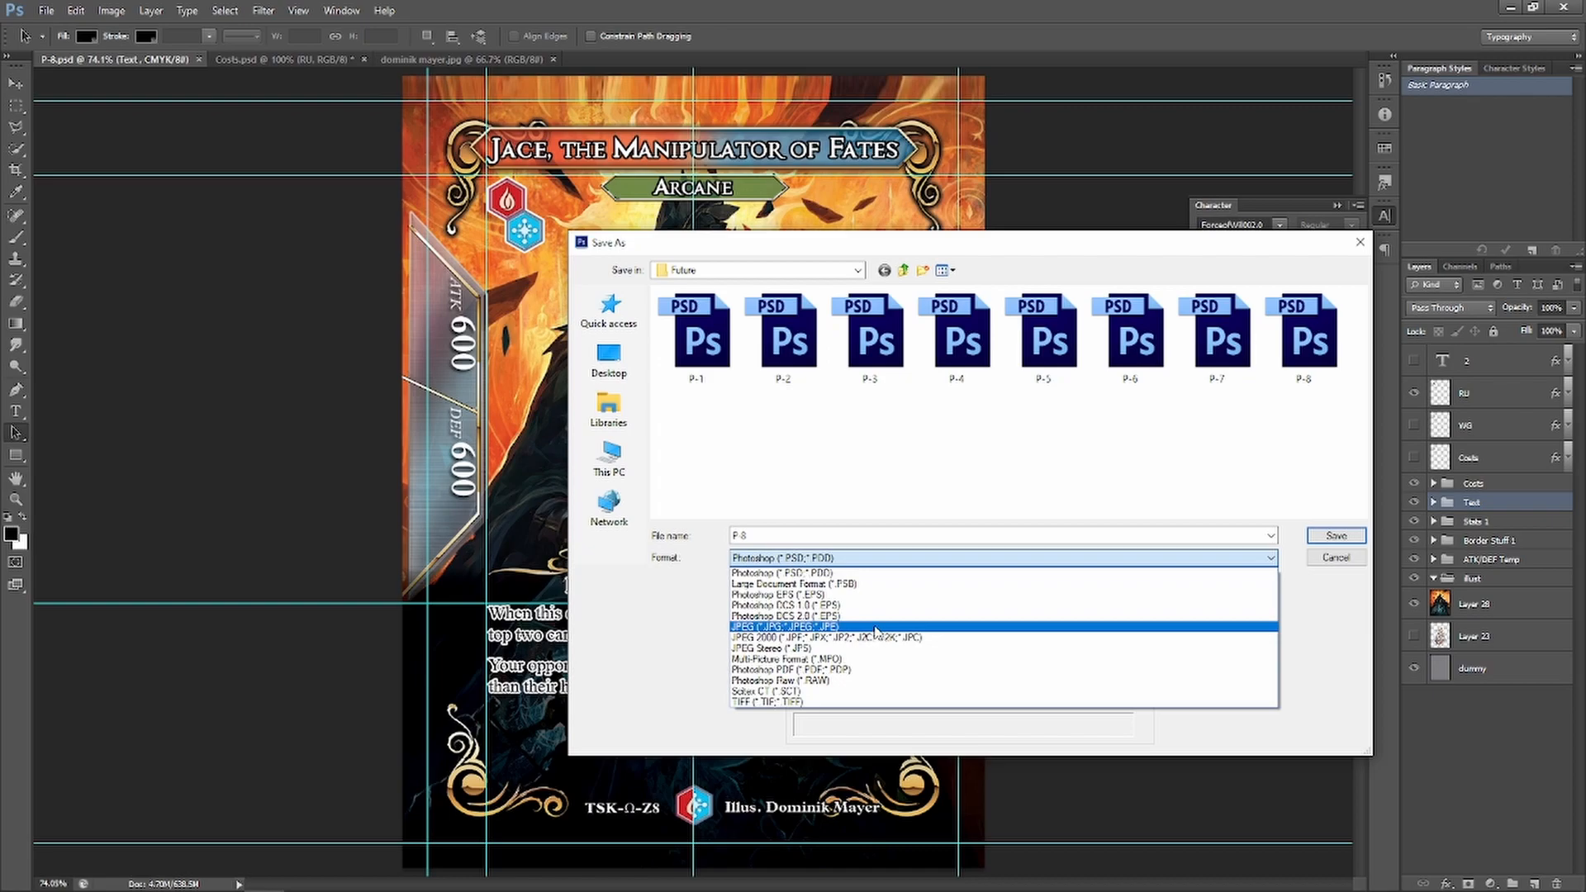
pyautogui.click(876, 628)
pyautogui.click(849, 564)
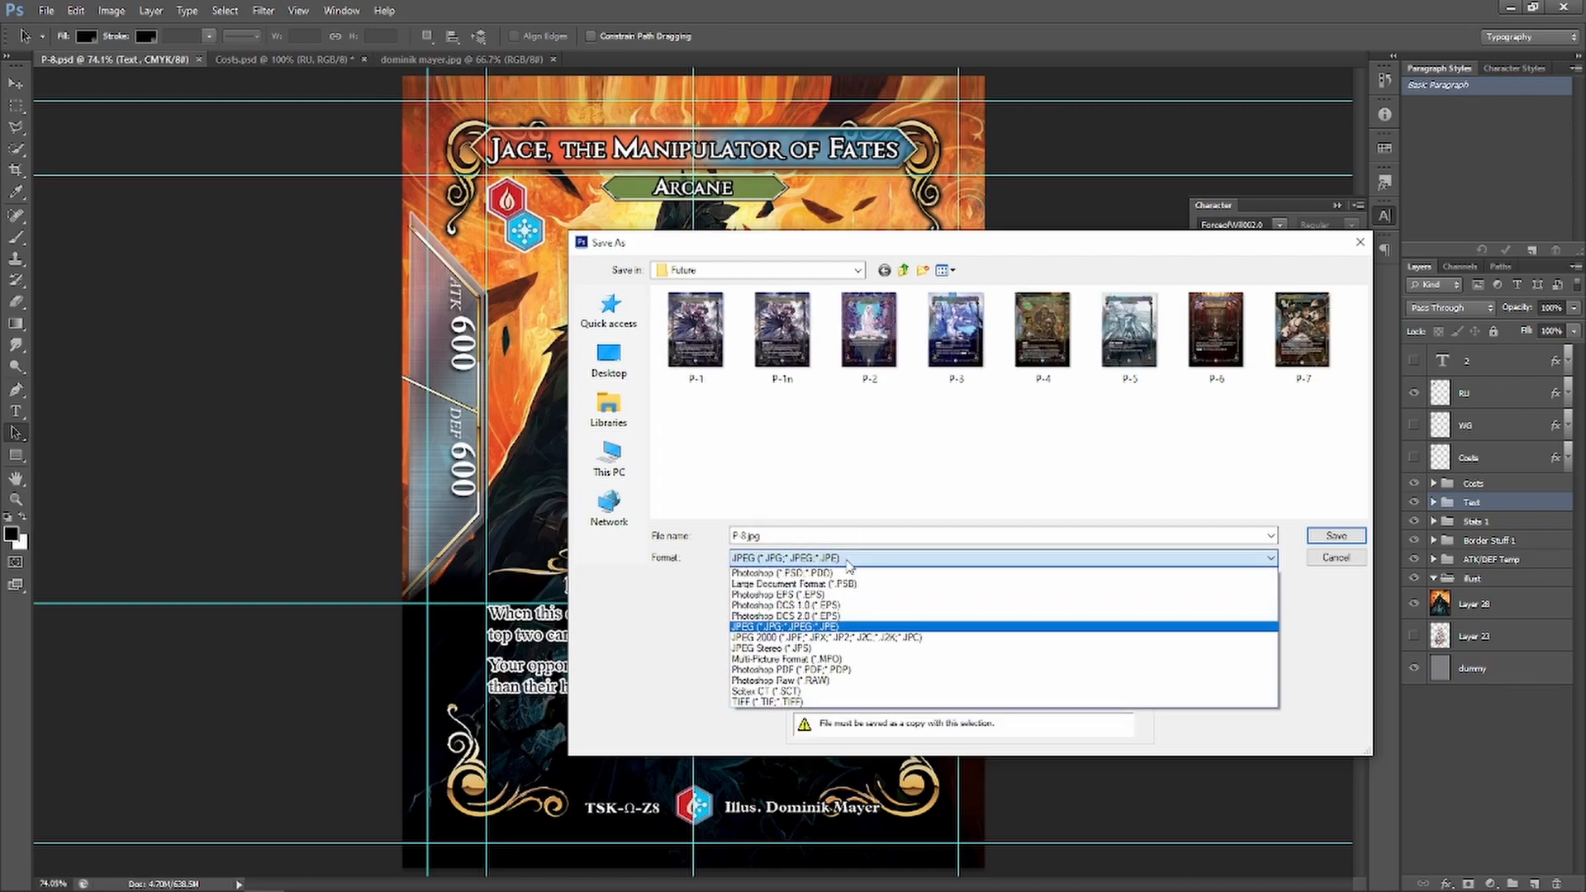
pyautogui.click(763, 533)
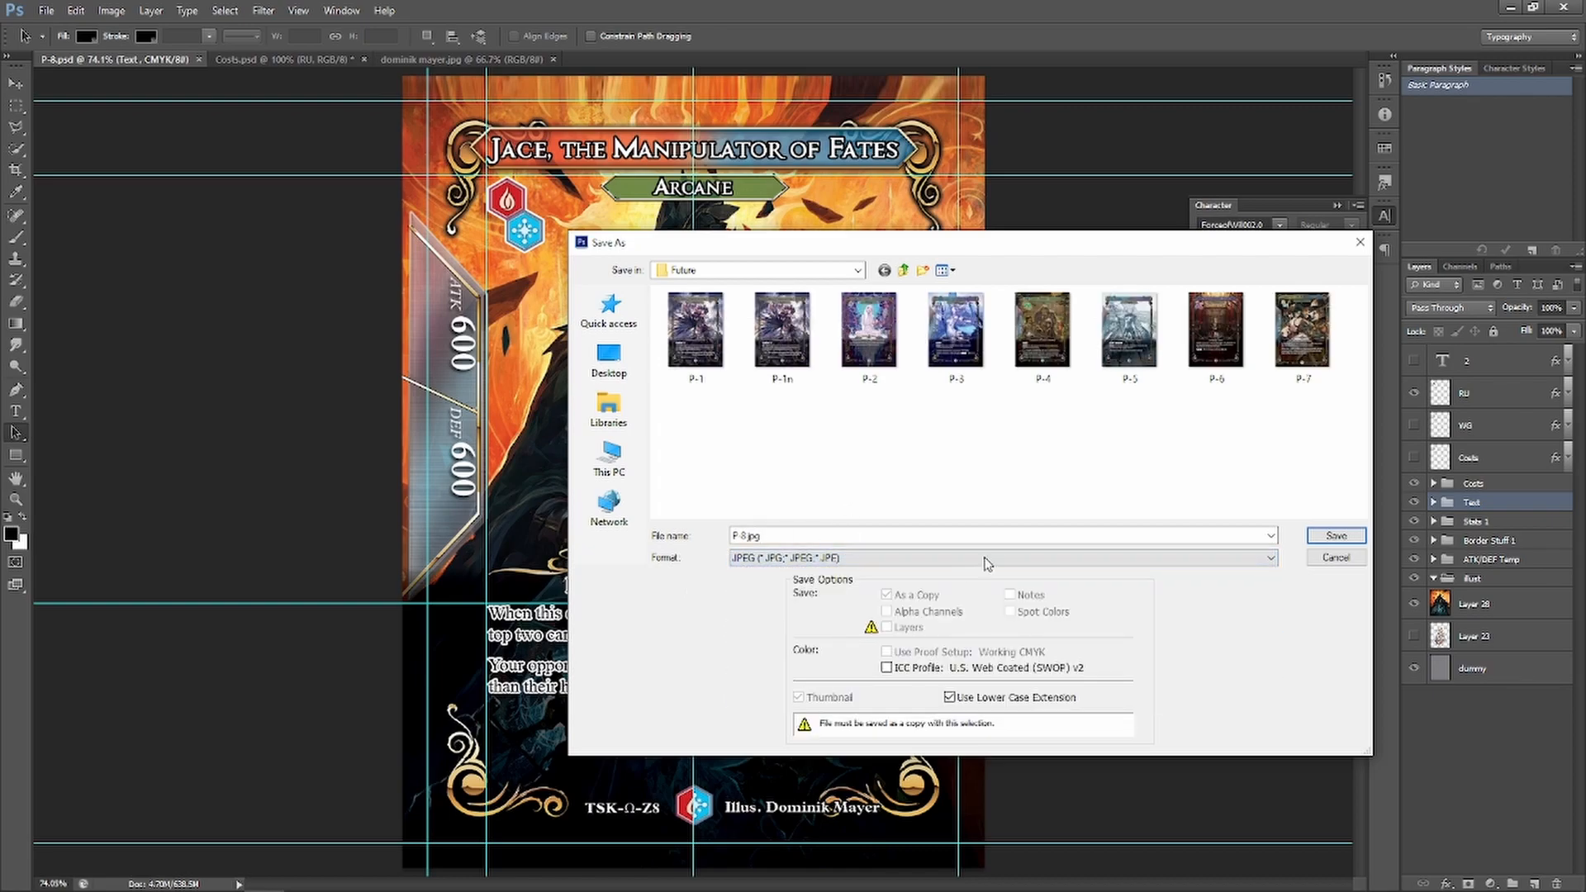
pyautogui.click(1354, 539)
pyautogui.click(890, 239)
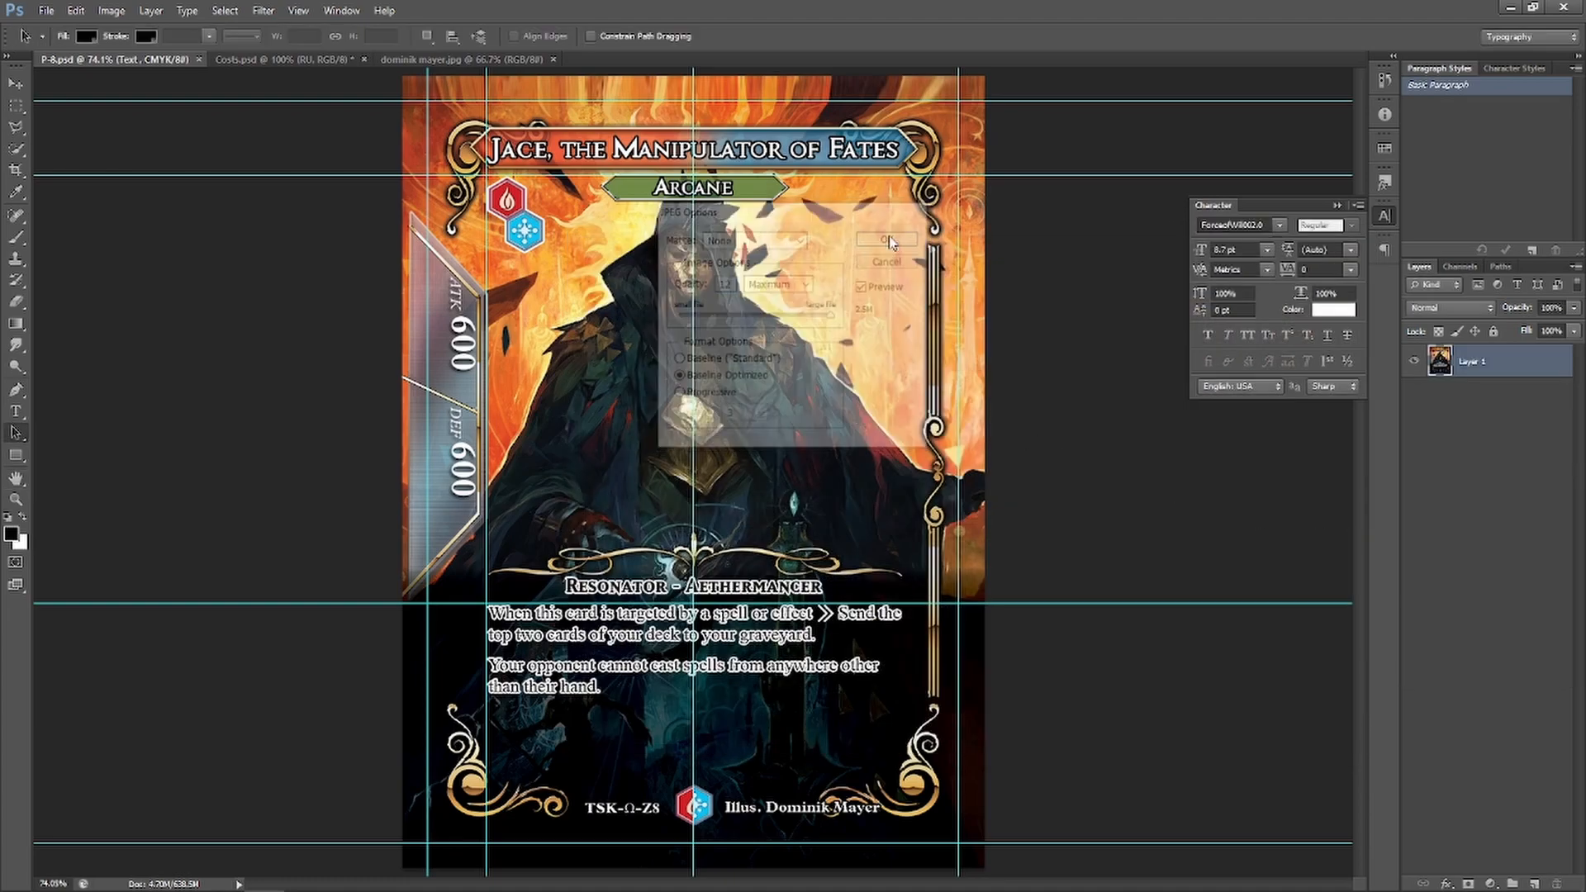